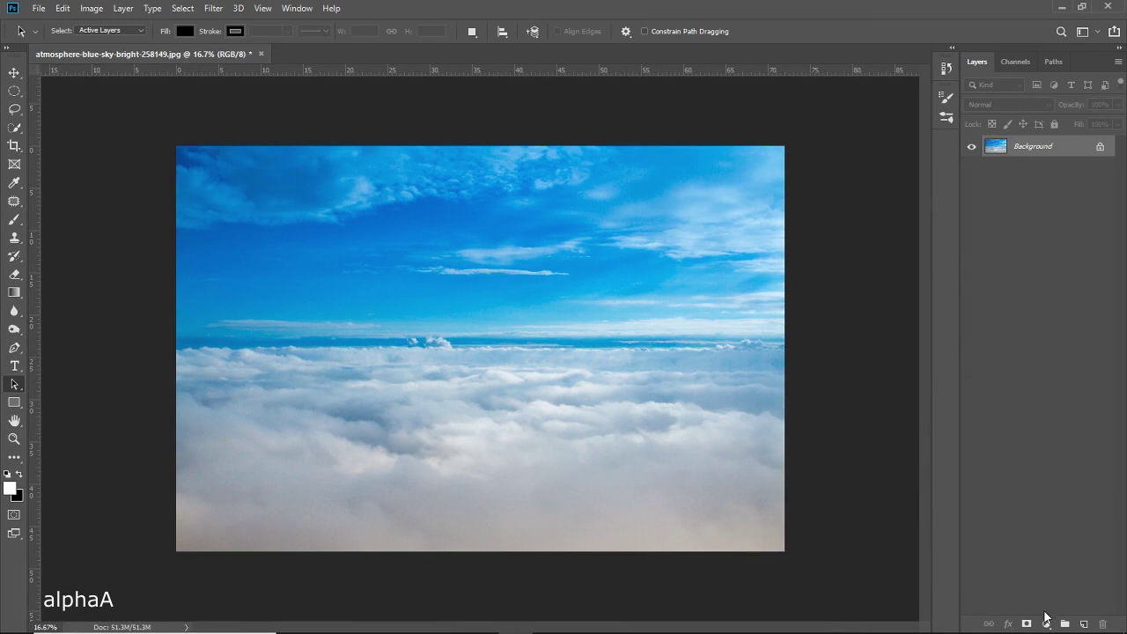
# Add a Curves layer clipped to Background, lowering a point to input 189, output 172.
pyautogui.click(1047, 622)
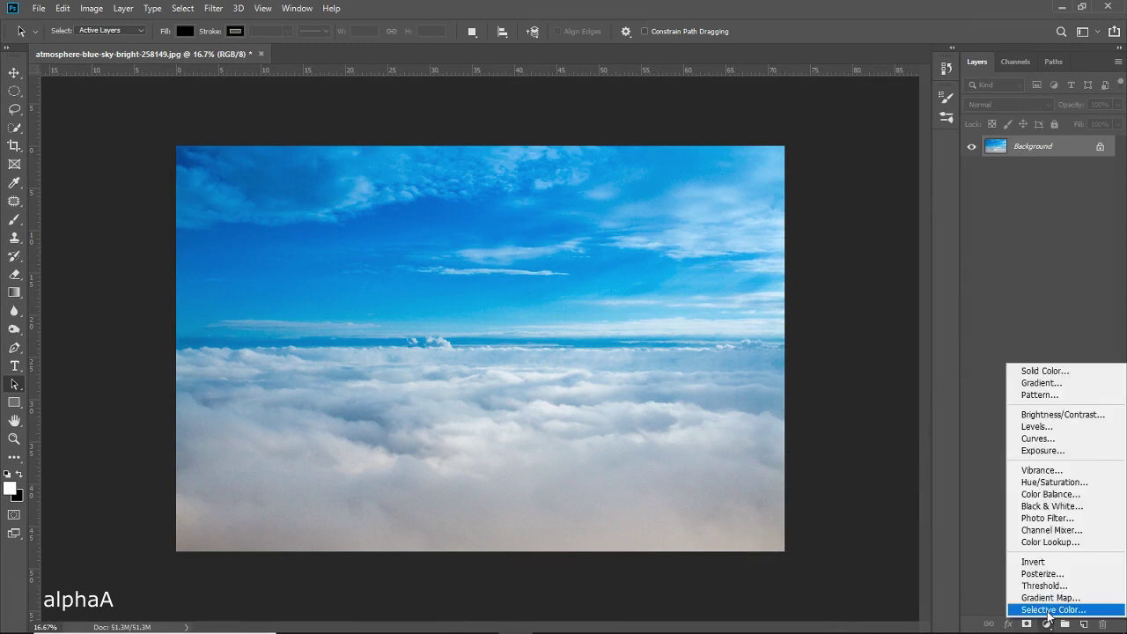
pyautogui.click(1046, 439)
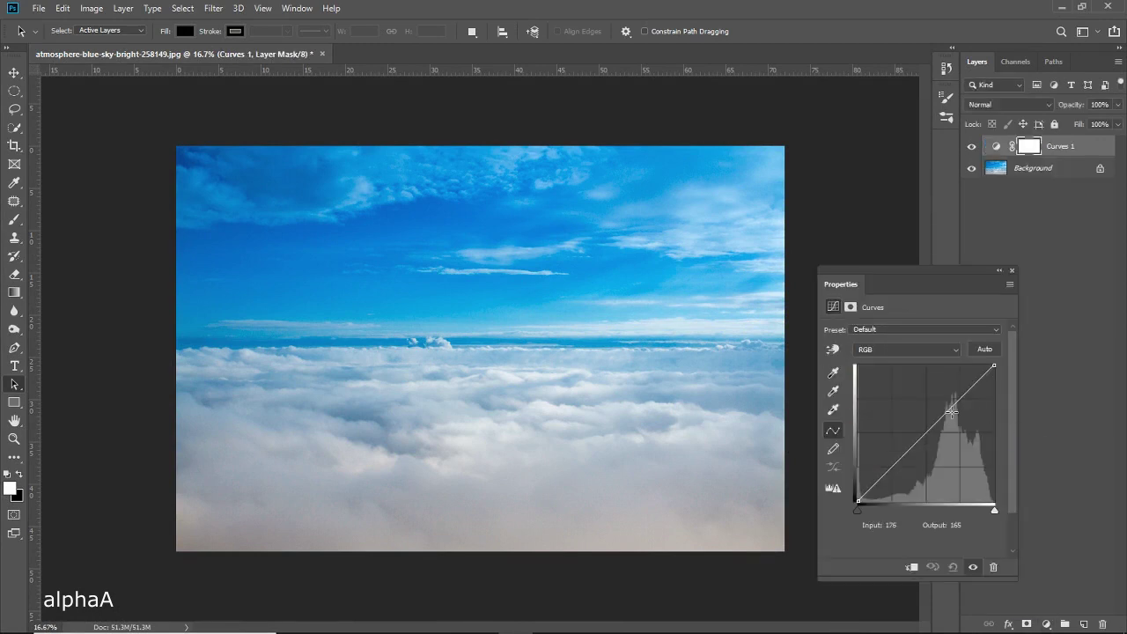
pyautogui.click(912, 569)
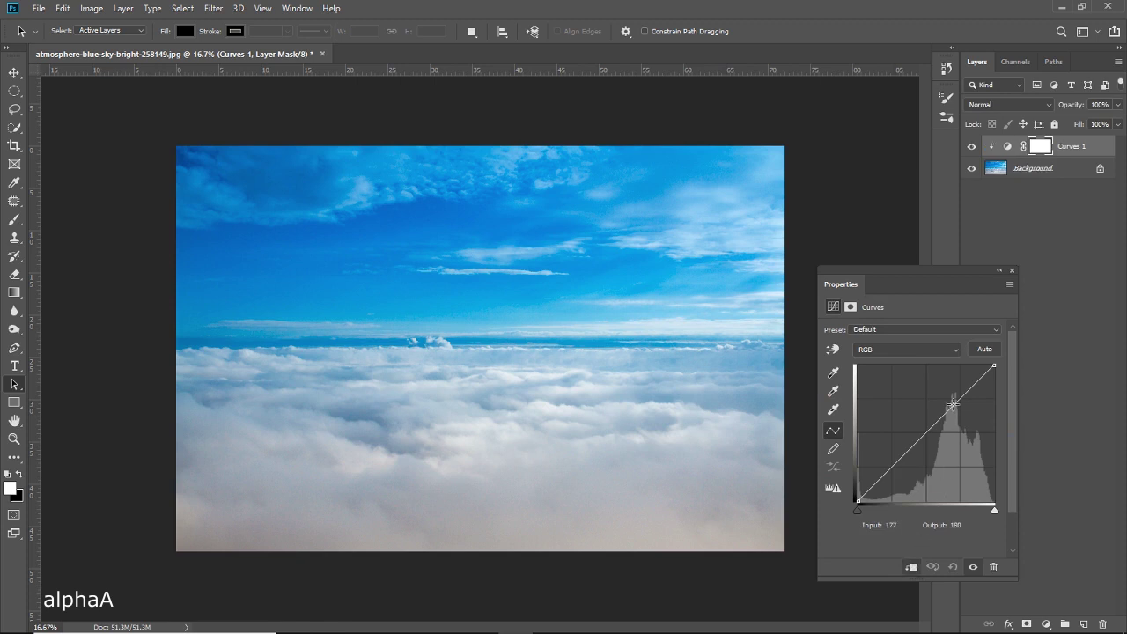
pyautogui.moveTo(952, 404); pyautogui.dragTo(959, 408)
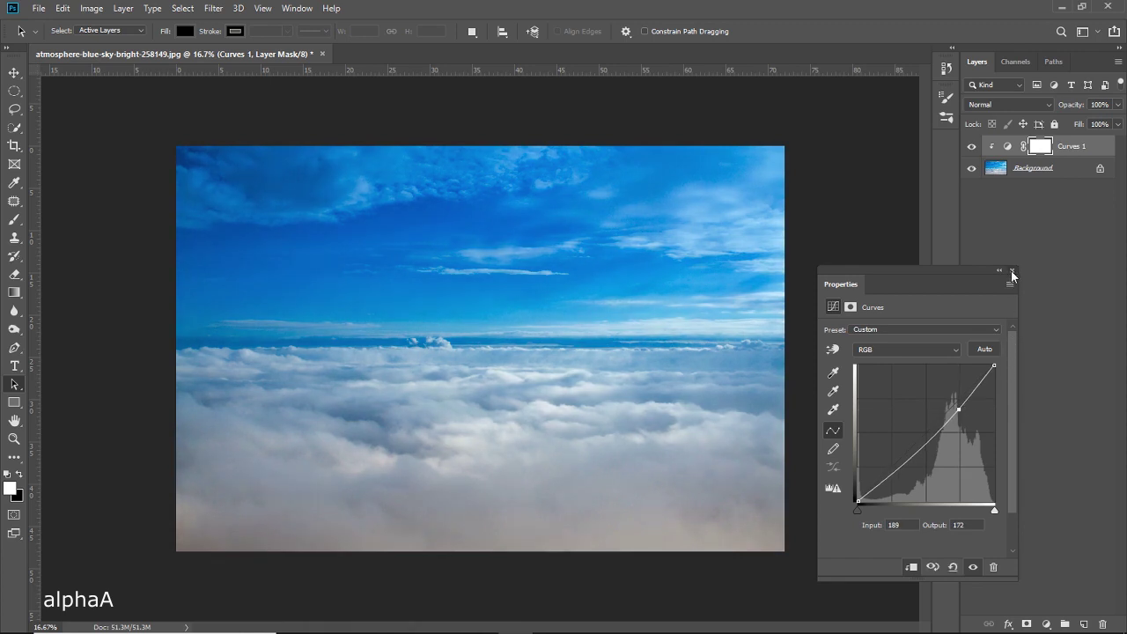
pyautogui.click(1012, 270)
# Add a clipped Hue/Saturation layer with Saturation near -52, toggling it to compare.
pyautogui.click(1047, 623)
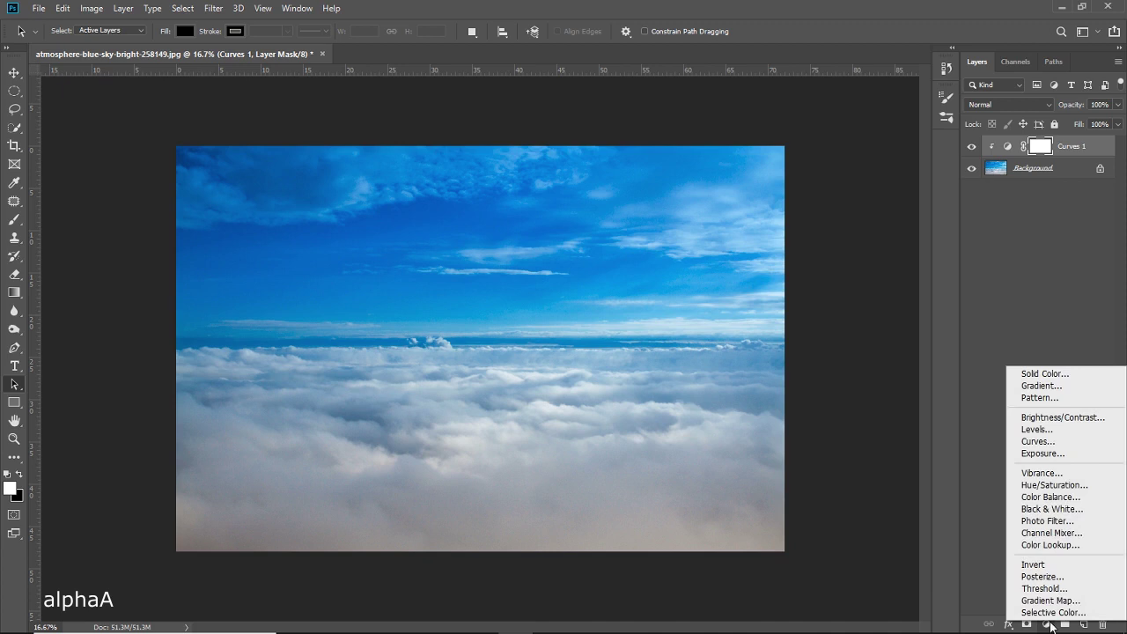
pyautogui.click(1056, 489)
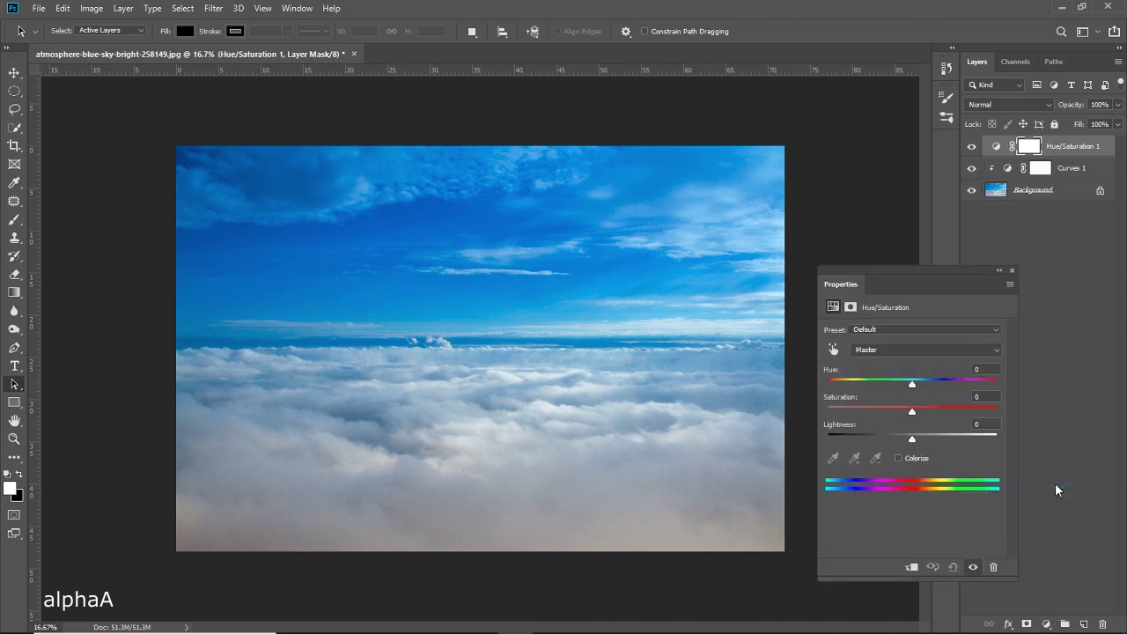
pyautogui.click(912, 564)
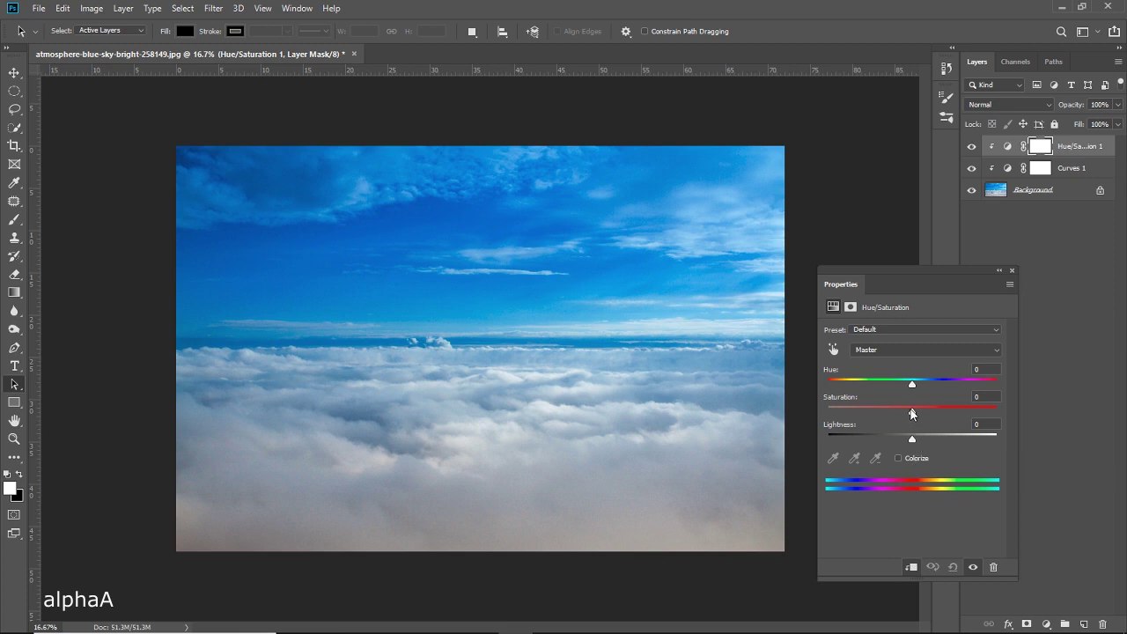
pyautogui.moveTo(912, 413); pyautogui.dragTo(867, 414)
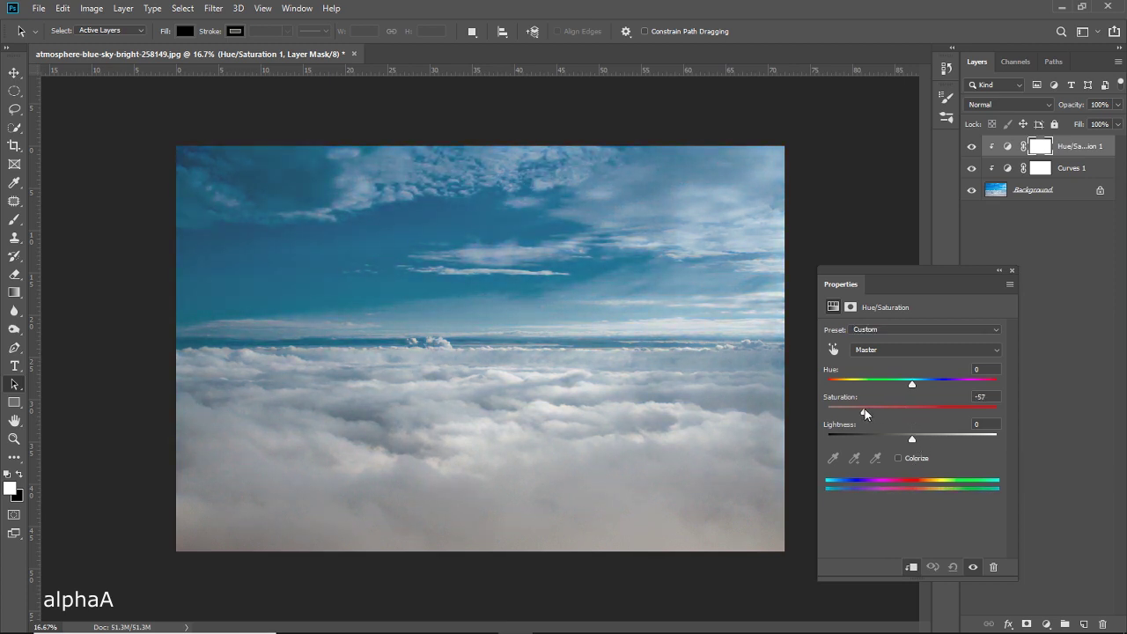
pyautogui.moveTo(866, 409); pyautogui.dragTo(869, 411)
pyautogui.click(1011, 270)
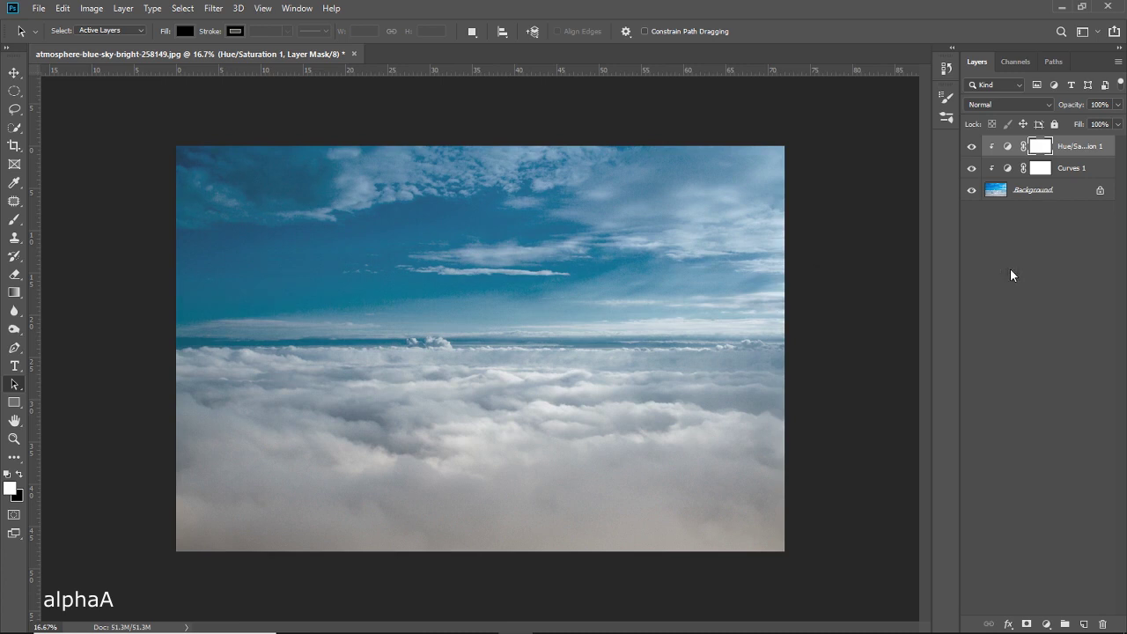
pyautogui.click(972, 147)
# Place the eagle image as an embedded layer in the sky document.
pyautogui.click(38, 8)
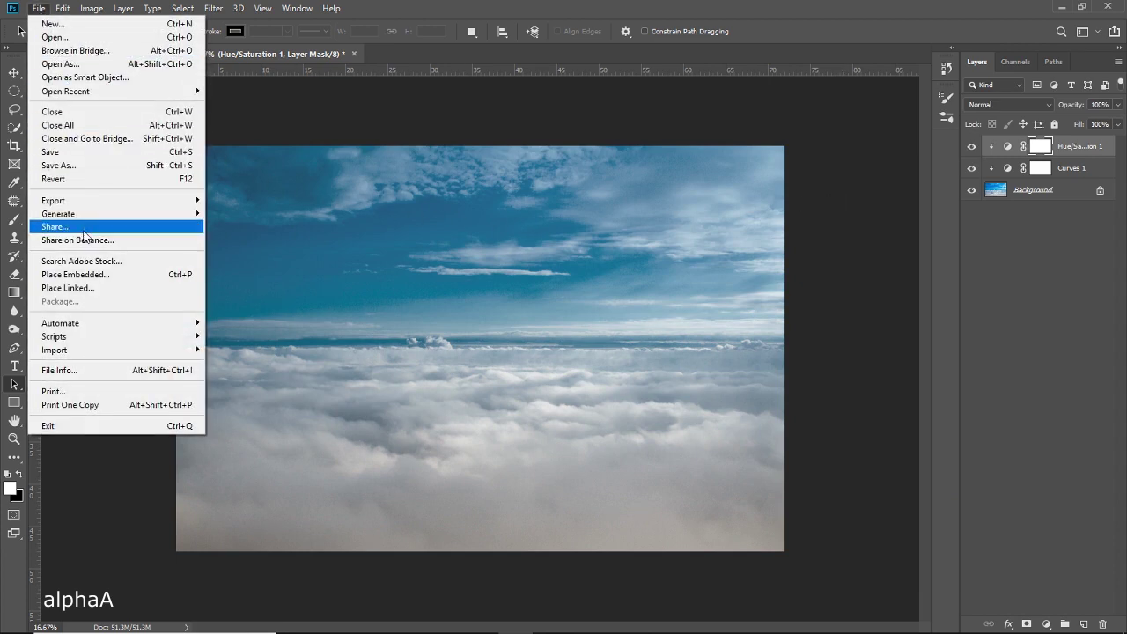
pyautogui.click(75, 274)
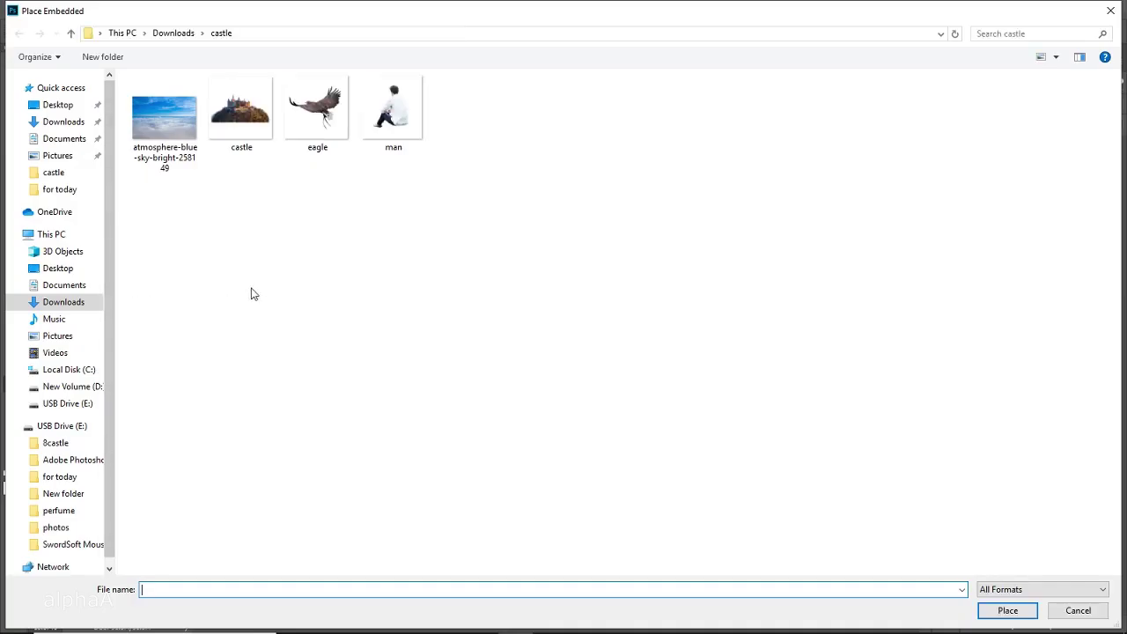
pyautogui.click(327, 130)
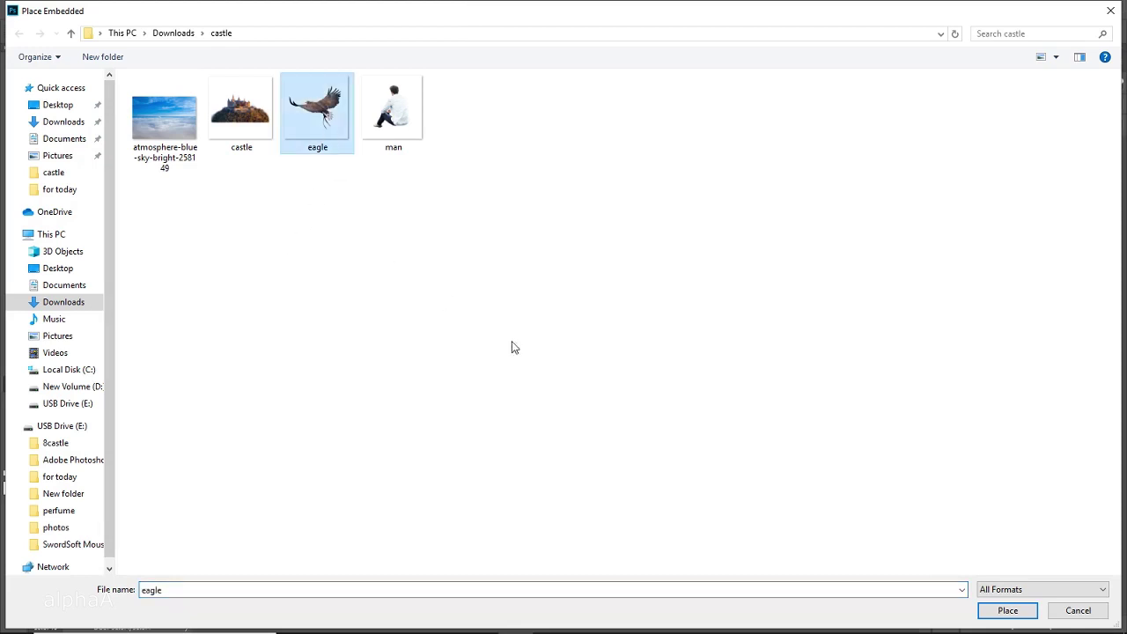
pyautogui.click(991, 610)
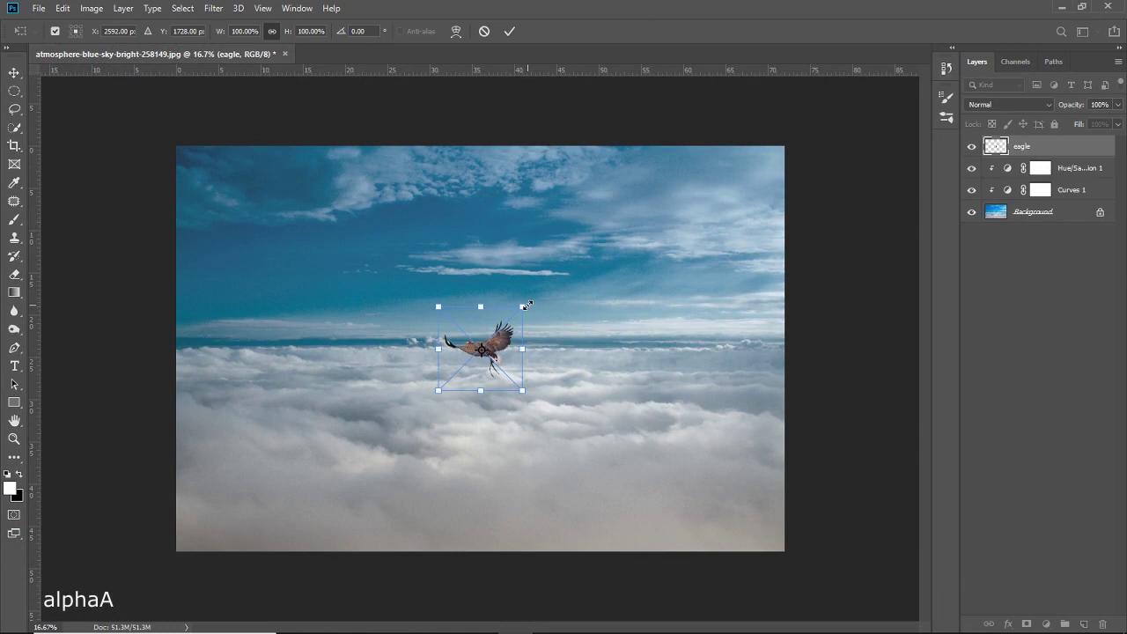
# Scale the eagle to 427.5% and position it over the clouds at lower right.
pyautogui.moveTo(526, 306); pyautogui.dragTo(641, 226)
pyautogui.moveTo(539, 333); pyautogui.dragTo(678, 424)
pyautogui.moveTo(753, 300); pyautogui.dragTo(812, 259)
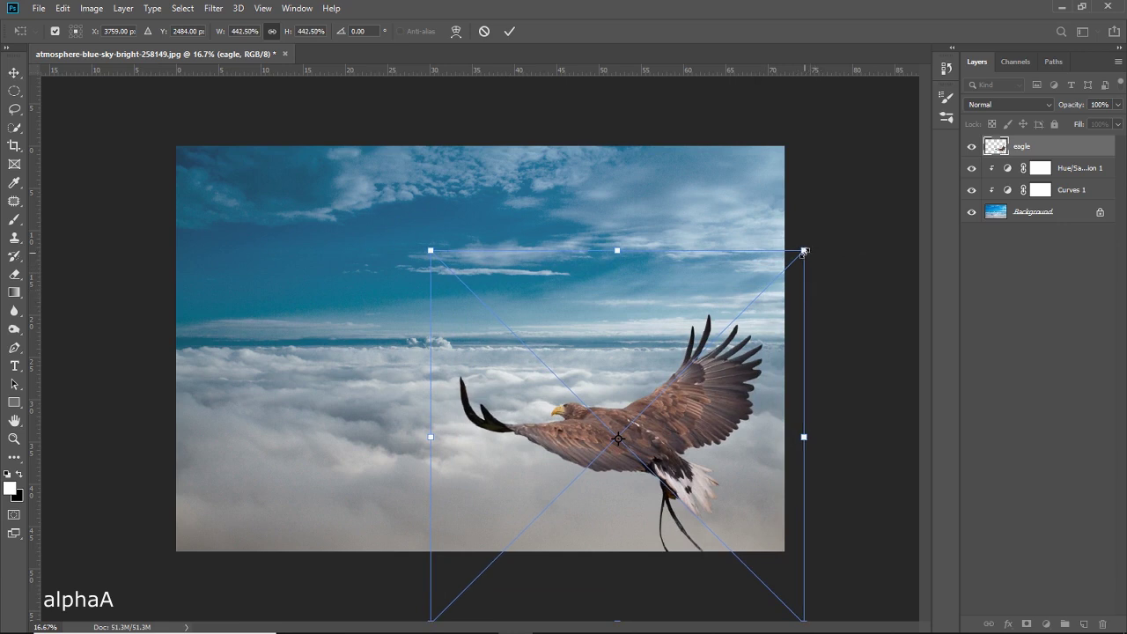
pyautogui.moveTo(804, 251); pyautogui.dragTo(799, 255)
pyautogui.moveTo(730, 357); pyautogui.dragTo(735, 338)
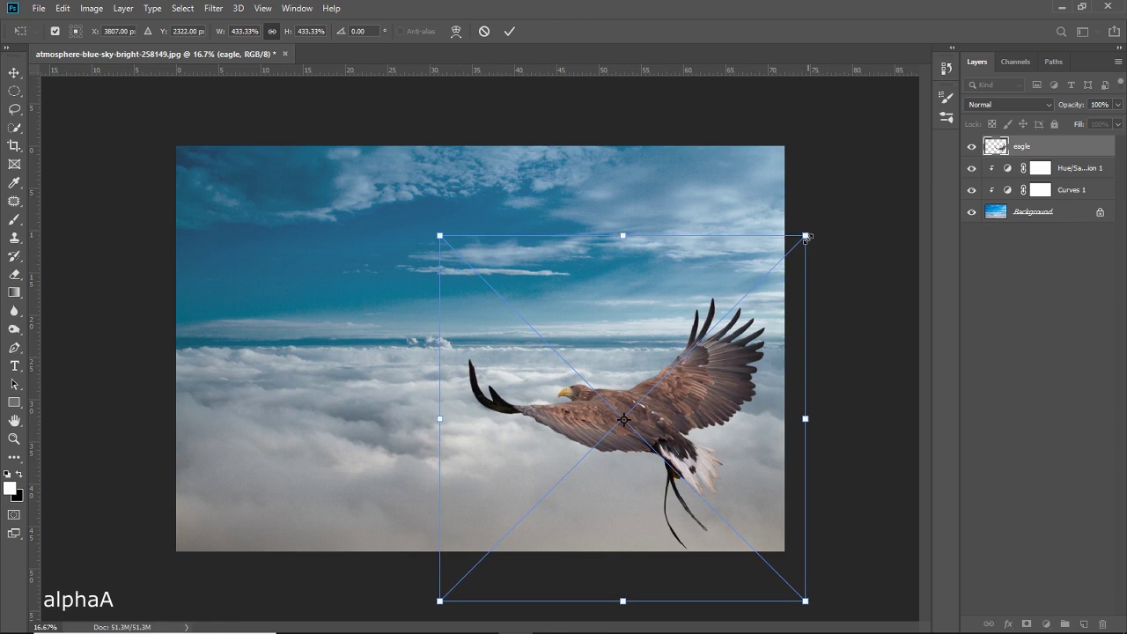
pyautogui.moveTo(806, 236); pyautogui.dragTo(803, 237)
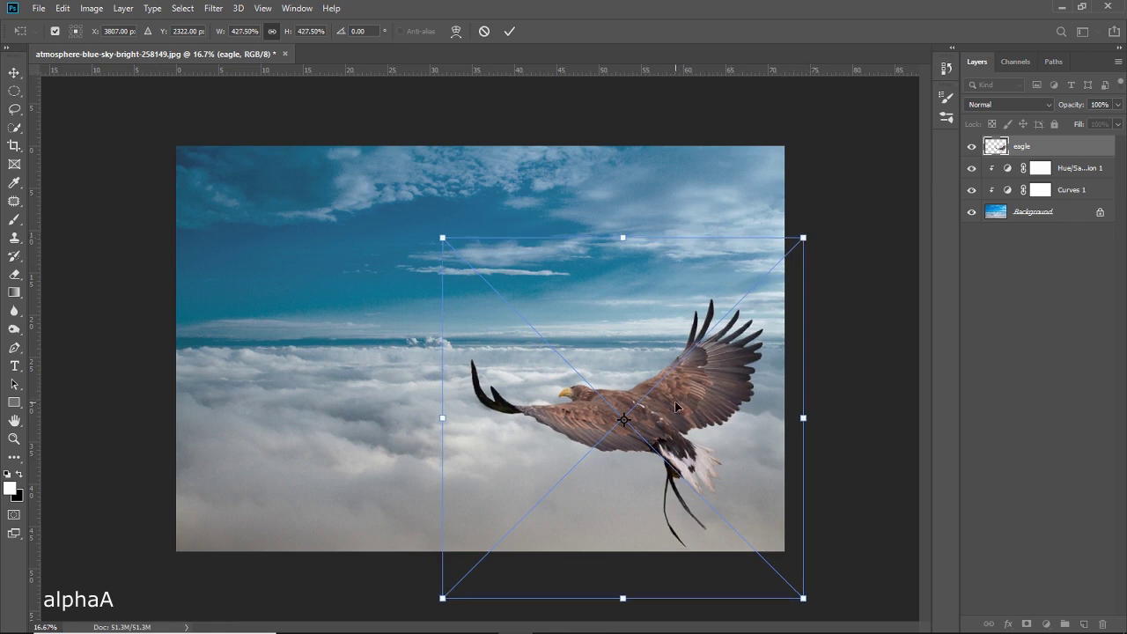
pyautogui.click(510, 32)
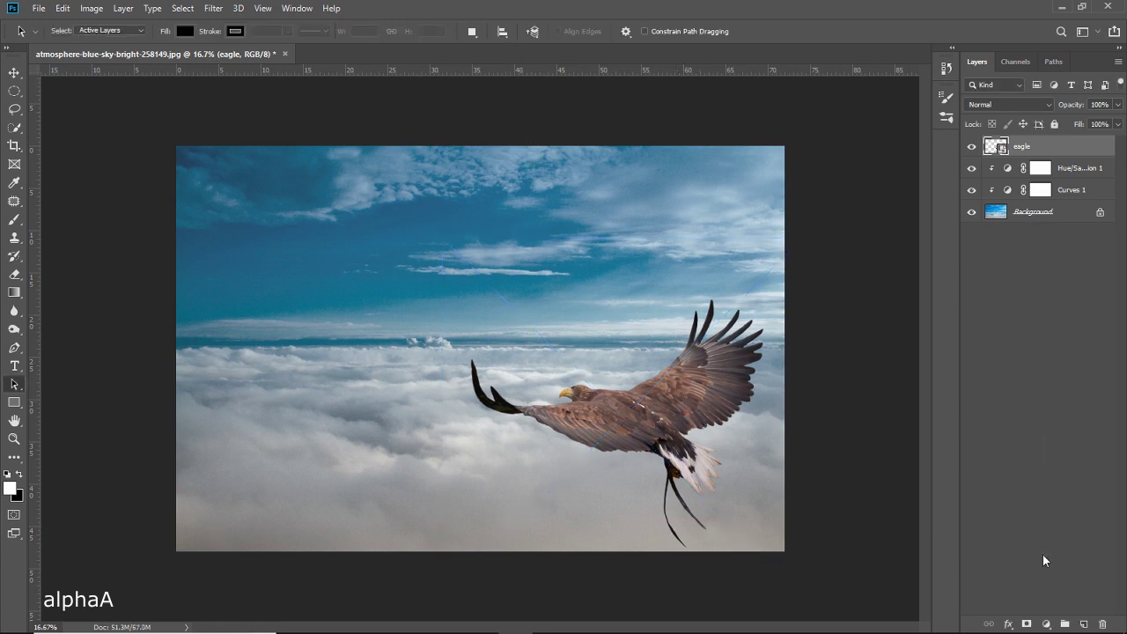
# Add an eagle-clipped Curves layer raising midtones, with black output 16 and white output 240.
pyautogui.click(1046, 623)
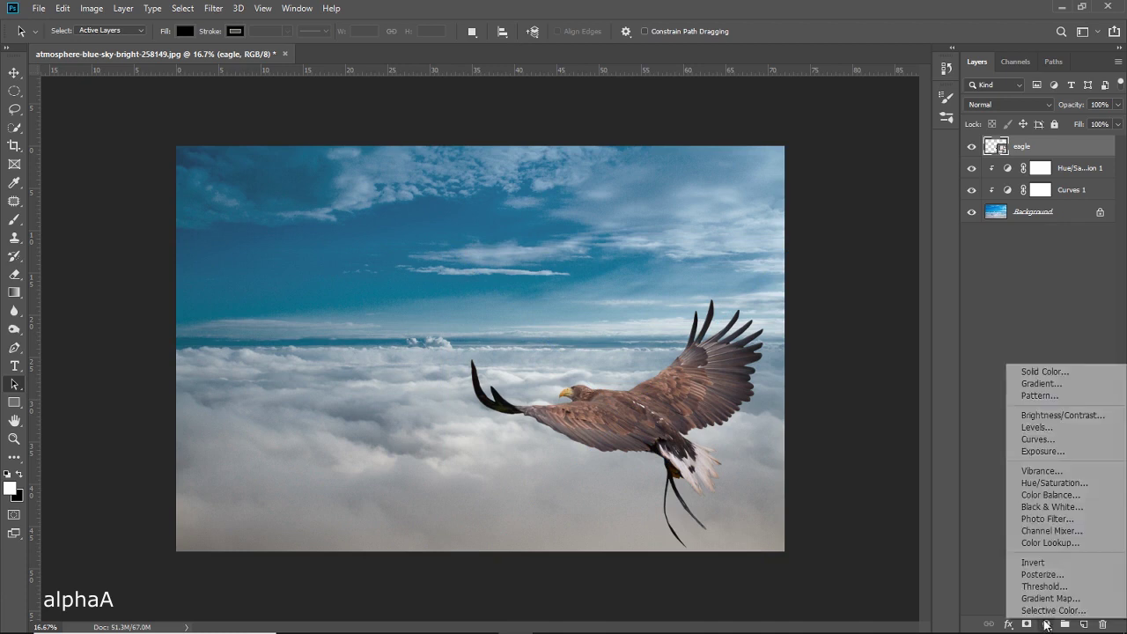
pyautogui.click(1040, 443)
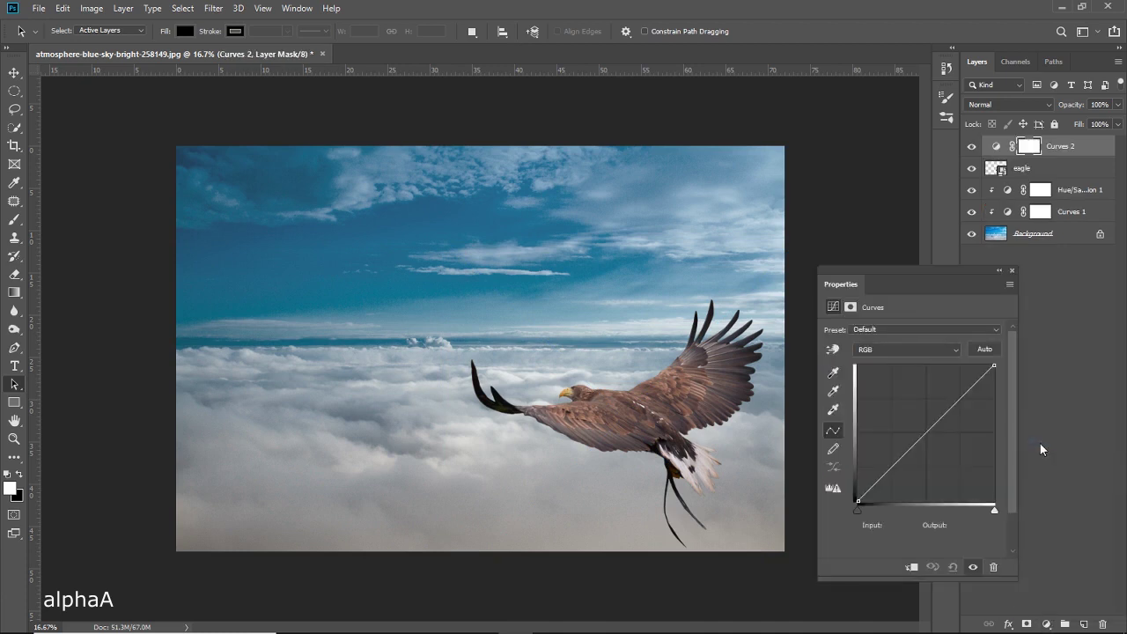
pyautogui.click(913, 568)
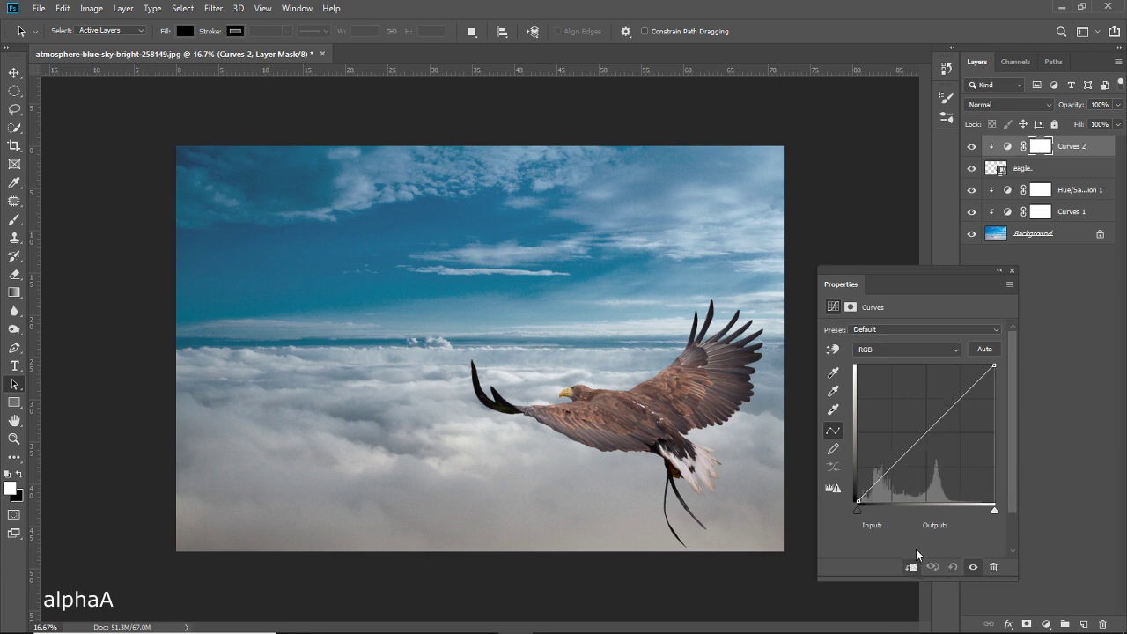
pyautogui.moveTo(927, 431); pyautogui.dragTo(924, 428)
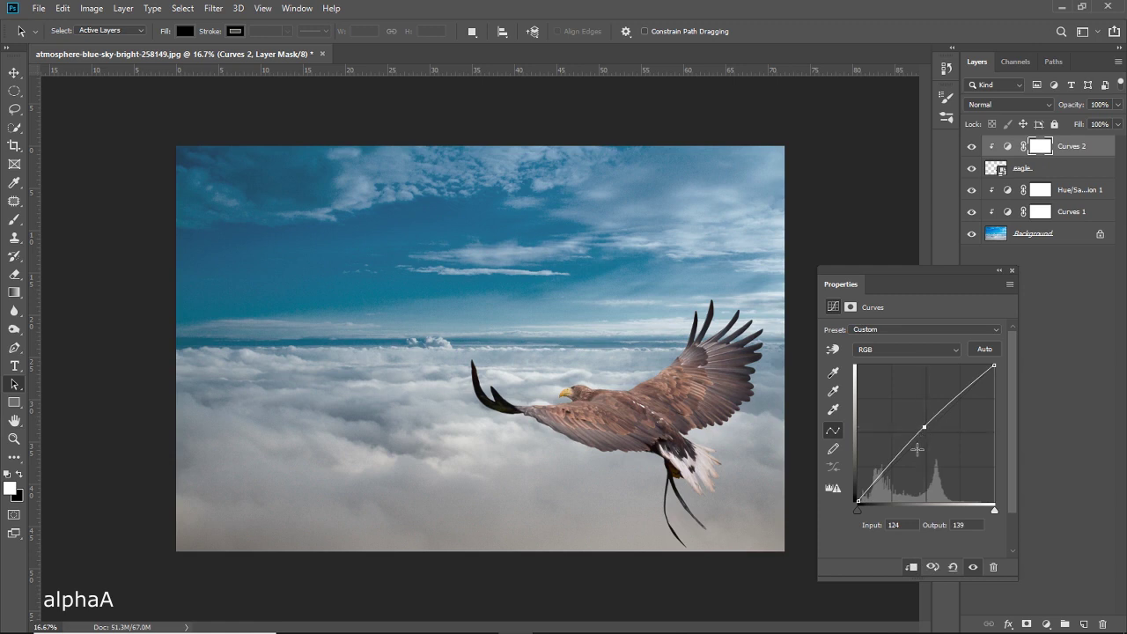
pyautogui.moveTo(858, 502); pyautogui.dragTo(857, 496)
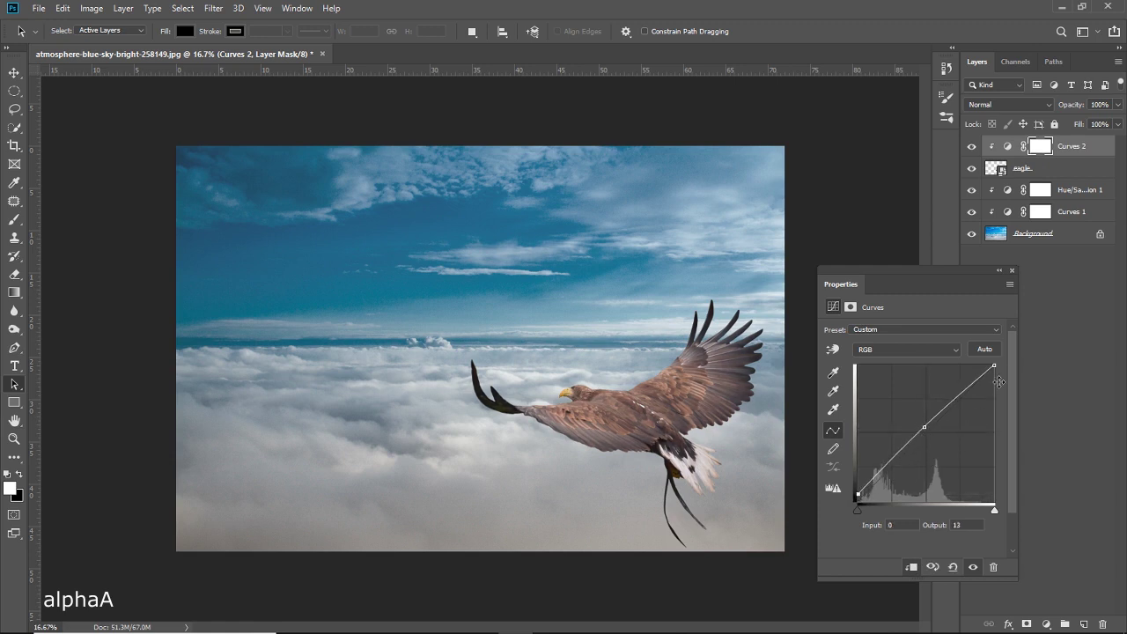
pyautogui.moveTo(994, 366); pyautogui.dragTo(994, 373)
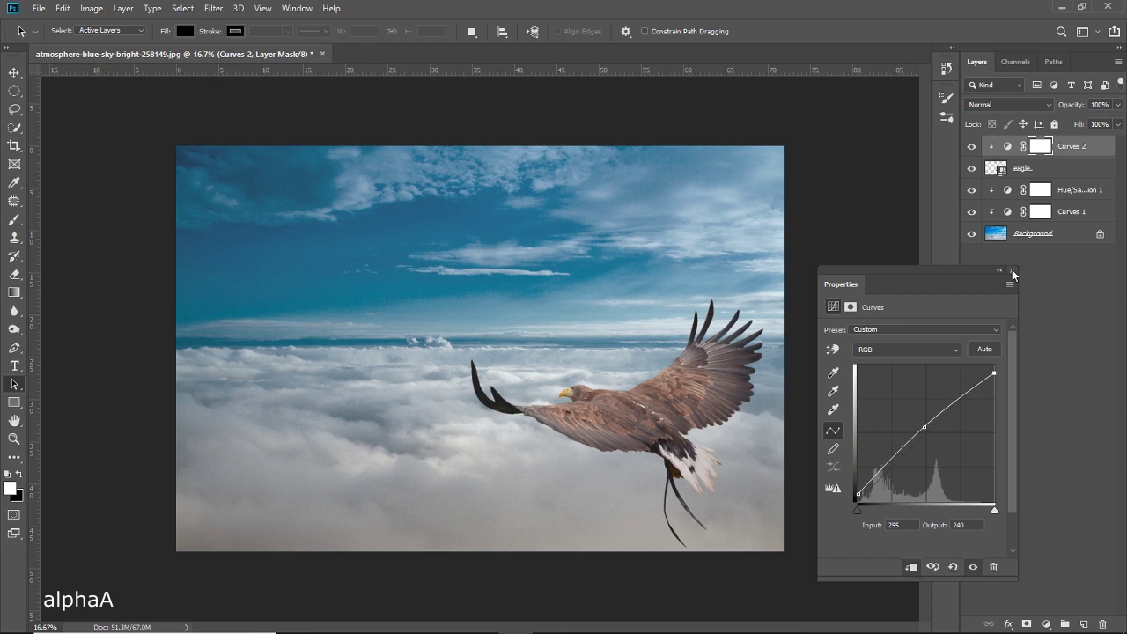
pyautogui.click(858, 493)
pyautogui.moveTo(859, 493); pyautogui.dragTo(859, 491)
pyautogui.click(1012, 271)
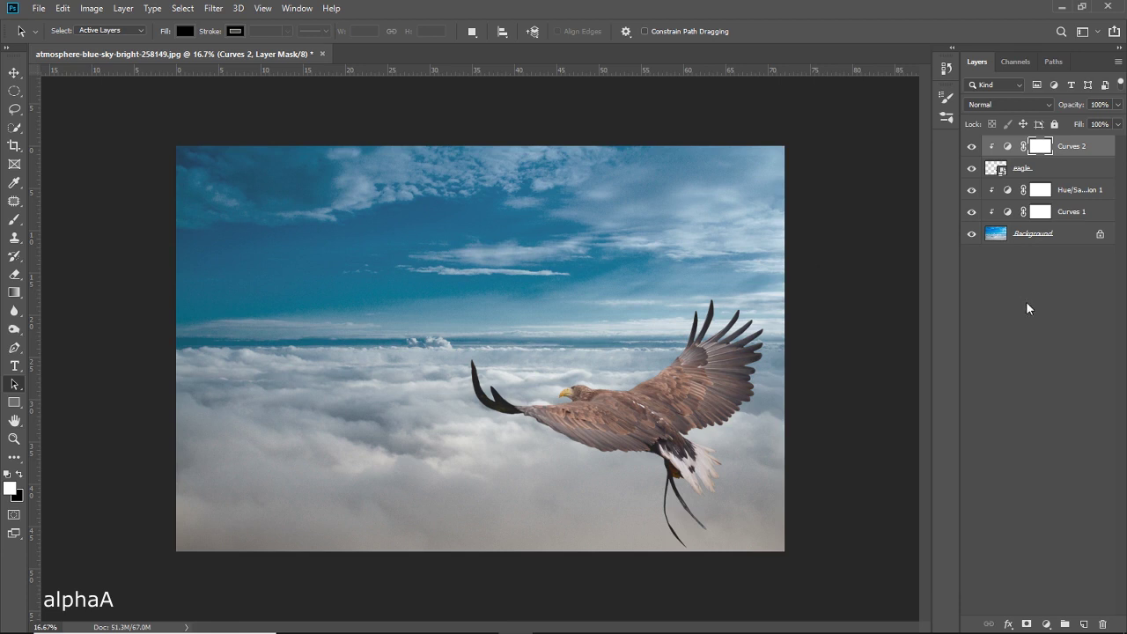
# Add a Hue/Saturation layer clipped to the eagle with Saturation at +13.
pyautogui.click(1045, 624)
pyautogui.click(1054, 486)
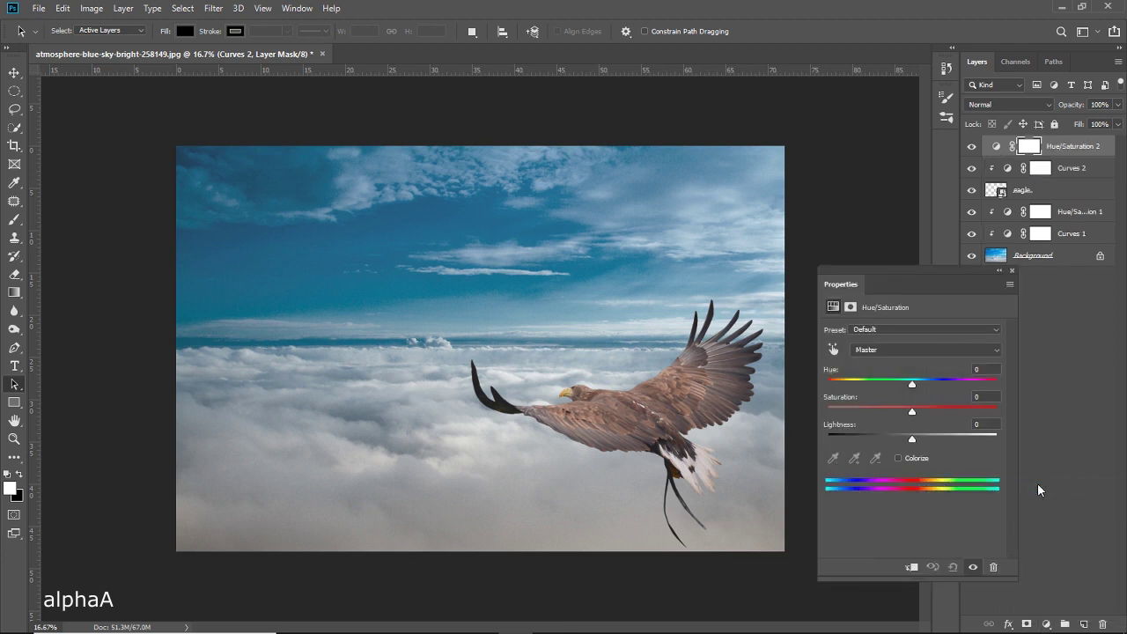
pyautogui.click(913, 567)
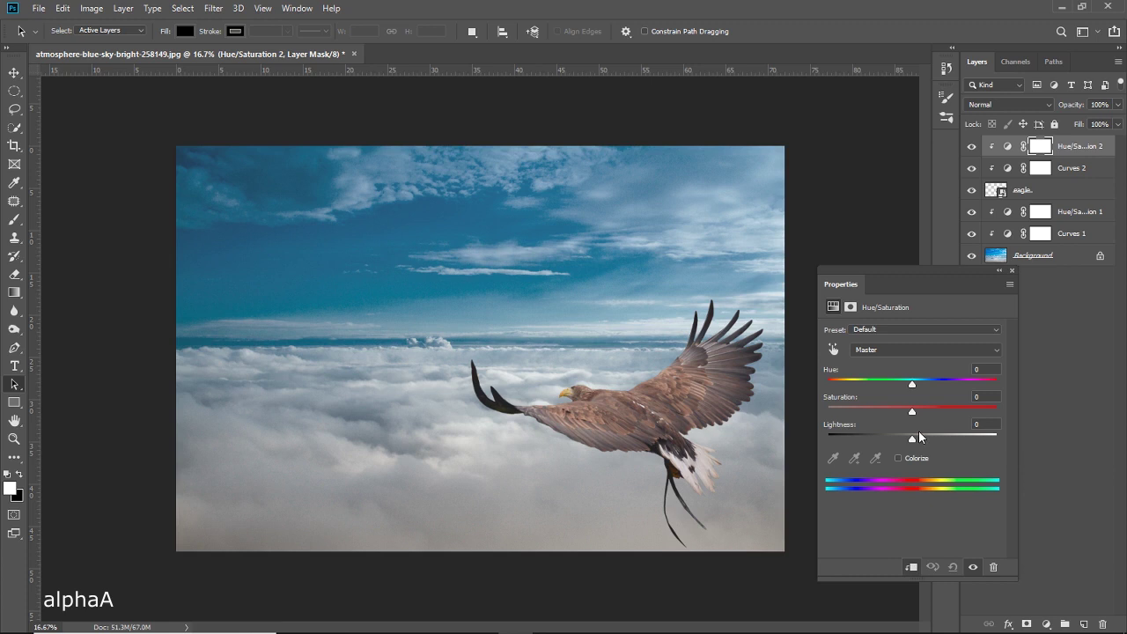
pyautogui.moveTo(914, 410); pyautogui.dragTo(935, 409)
pyautogui.click(1012, 270)
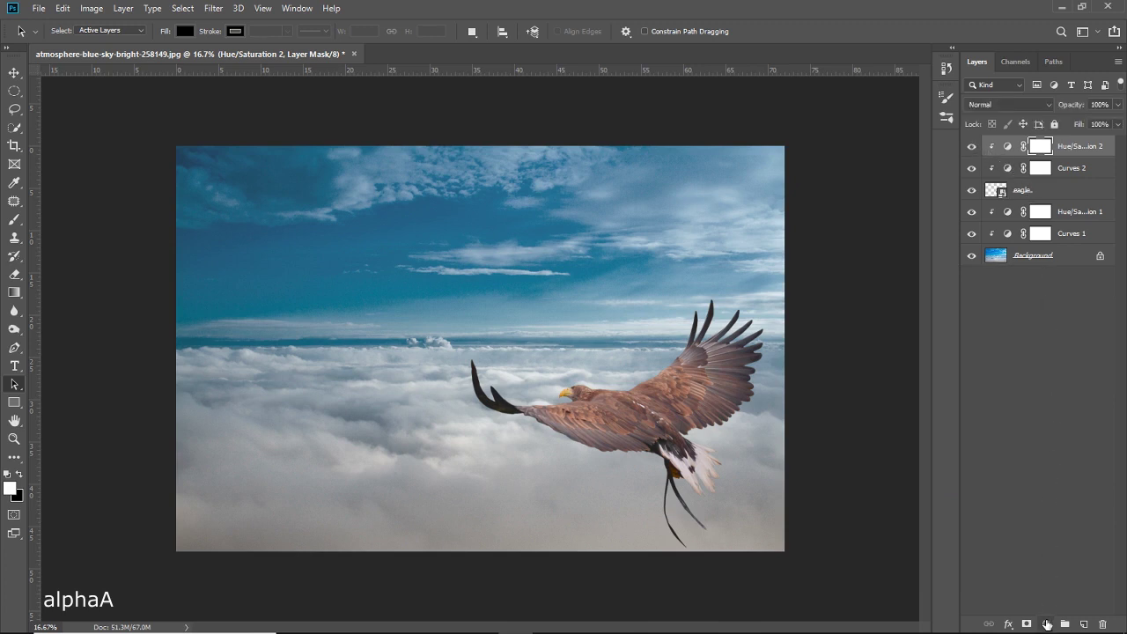
# Add an eagle-clipped Color Balance layer nudging midtones toward cyan and about +12 blue.
pyautogui.click(1046, 623)
pyautogui.click(1054, 497)
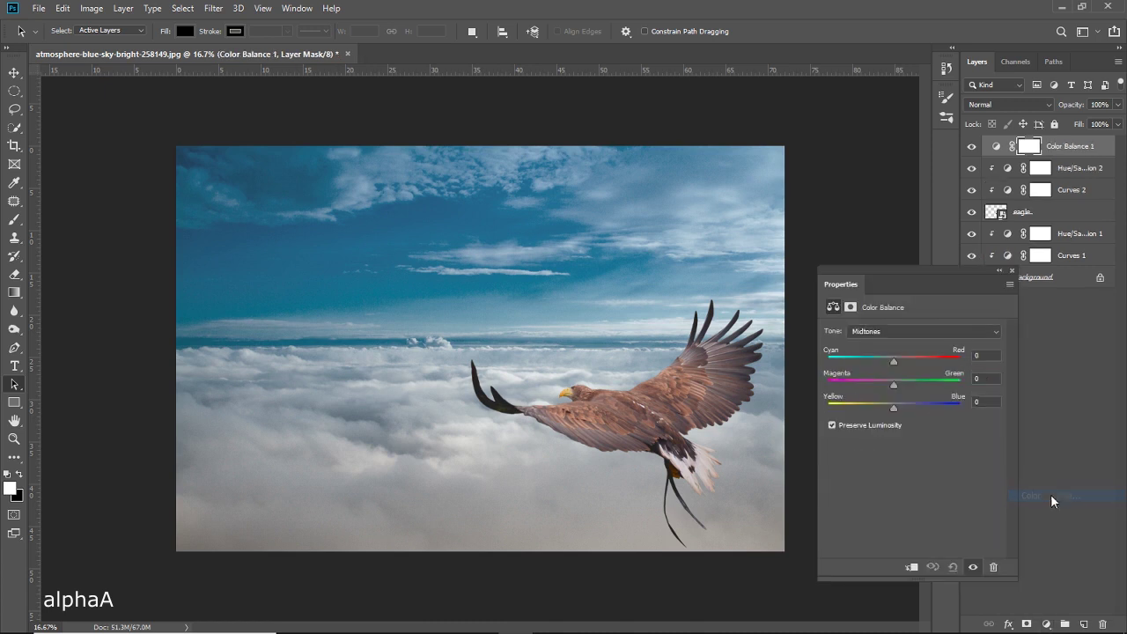
pyautogui.click(913, 566)
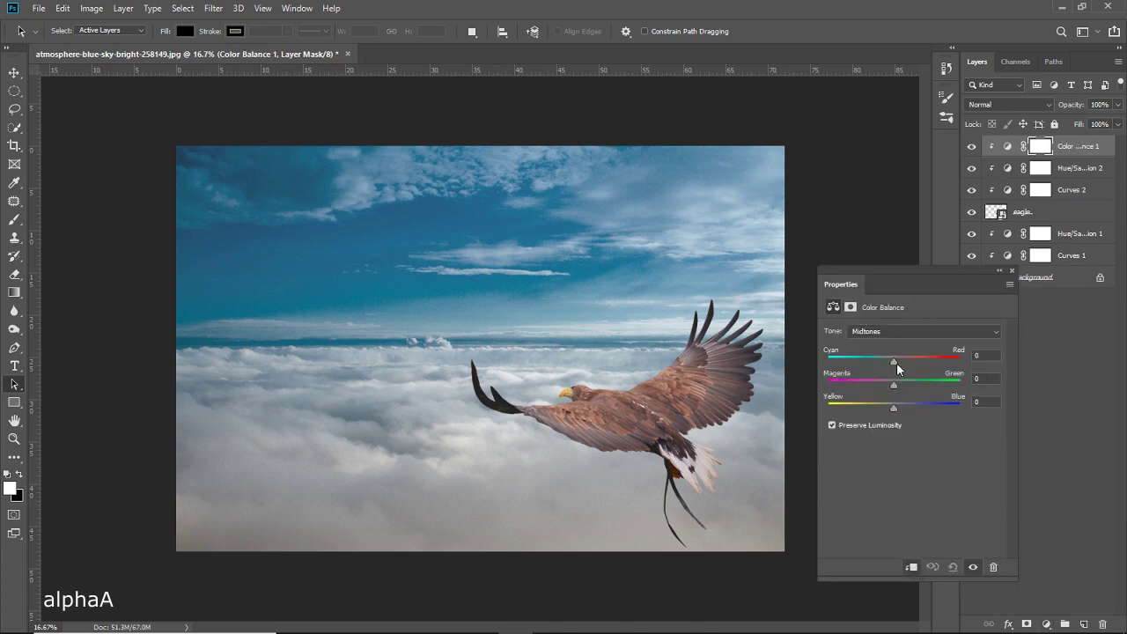
pyautogui.moveTo(896, 363); pyautogui.dragTo(890, 358)
pyautogui.moveTo(894, 406); pyautogui.dragTo(899, 408)
pyautogui.moveTo(899, 406); pyautogui.dragTo(903, 411)
pyautogui.click(1010, 271)
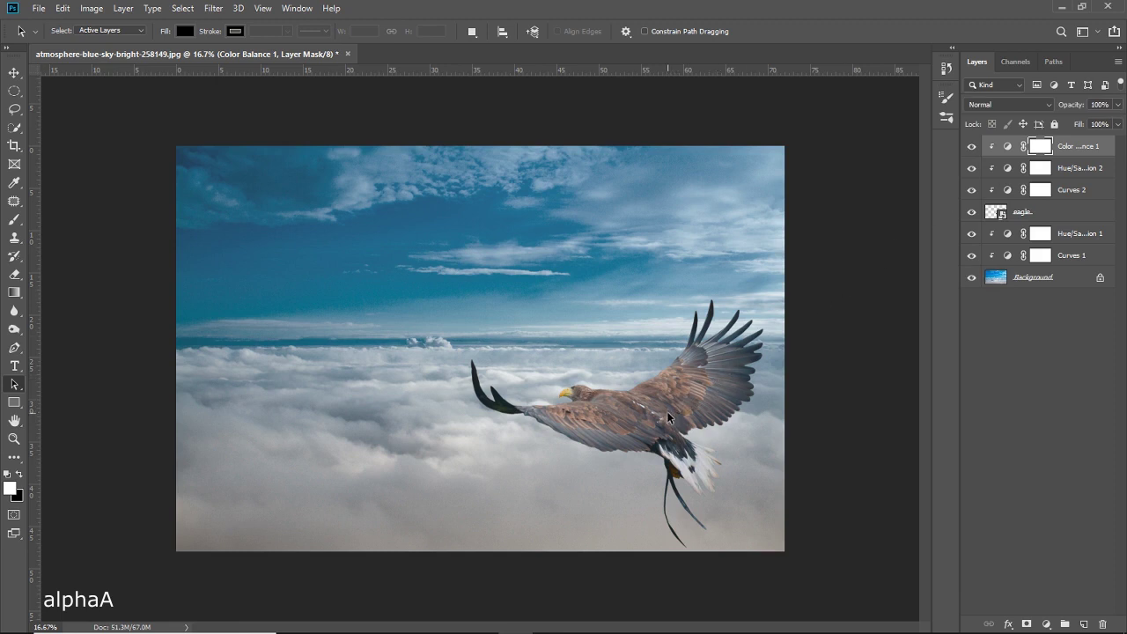
# Place the man image embedded and drag him onto the eagle's back.
pyautogui.click(39, 10)
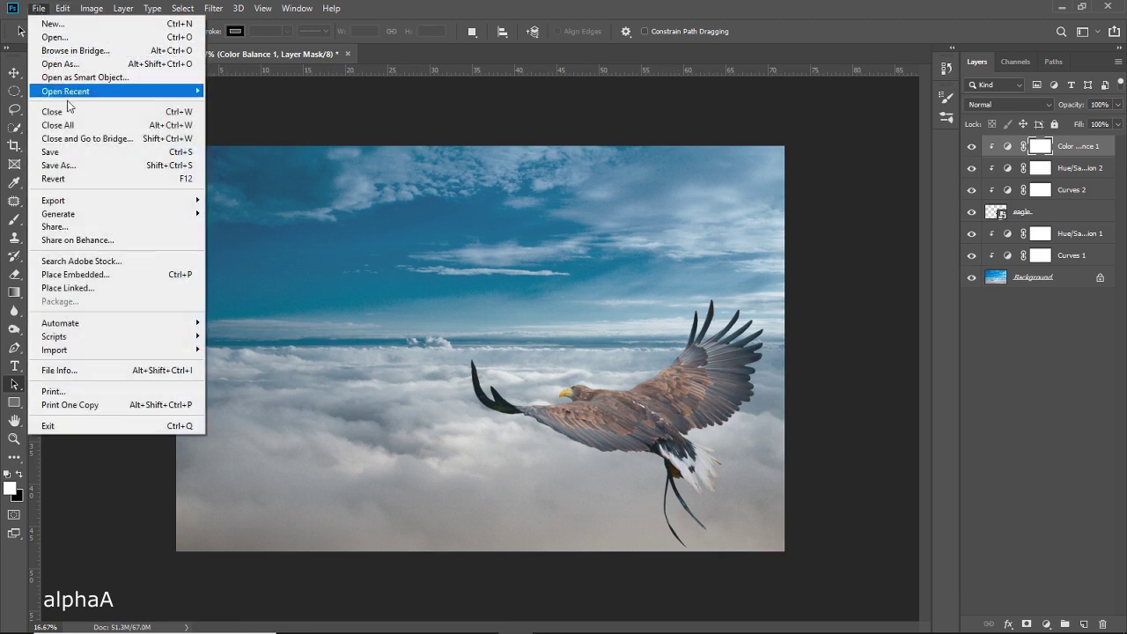
pyautogui.click(90, 276)
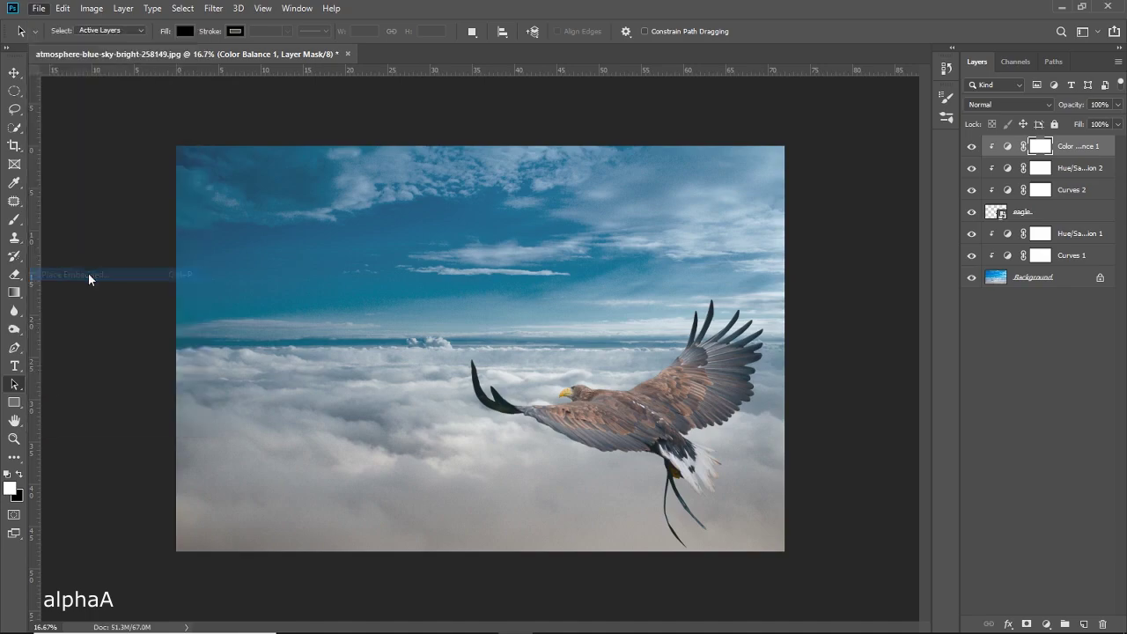
pyautogui.click(396, 122)
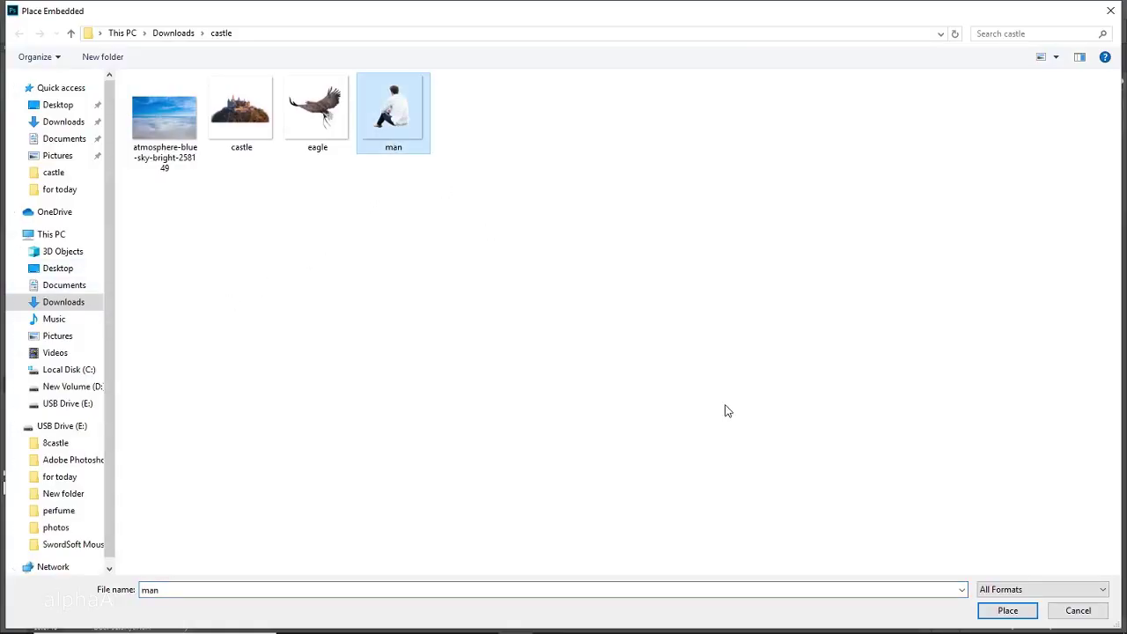
pyautogui.click(1007, 614)
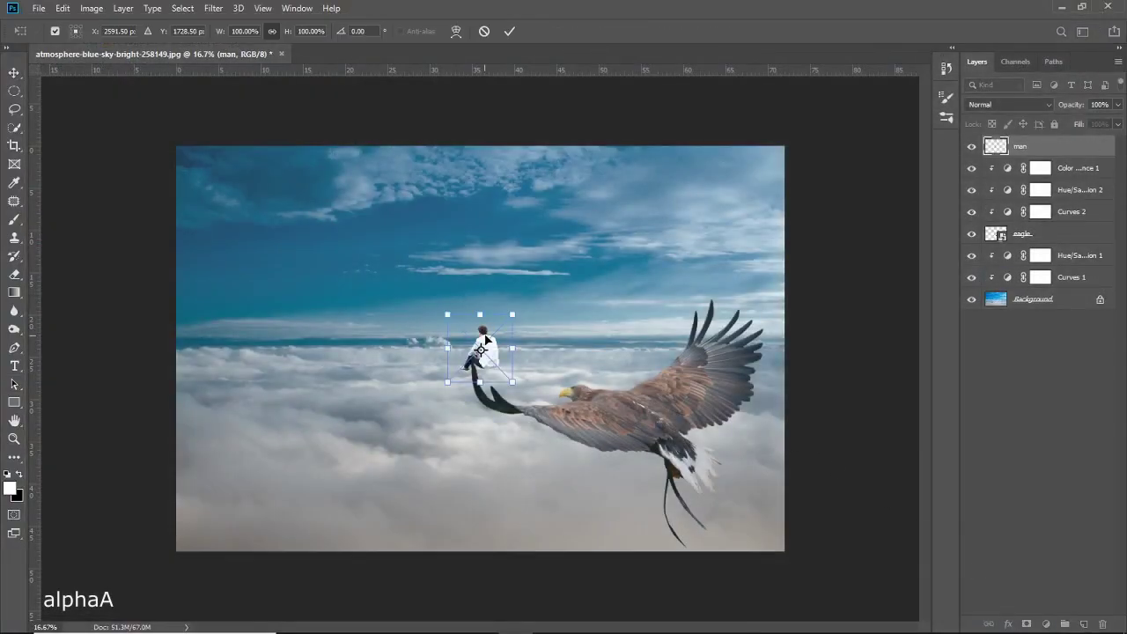
pyautogui.moveTo(485, 339); pyautogui.dragTo(615, 363)
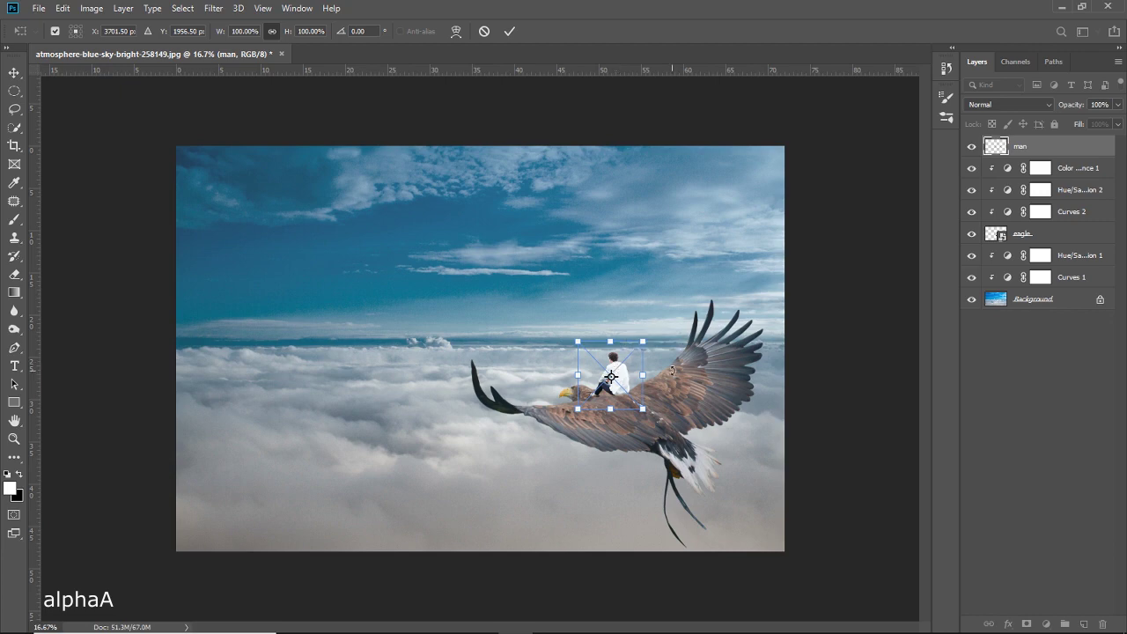
pyautogui.click(509, 31)
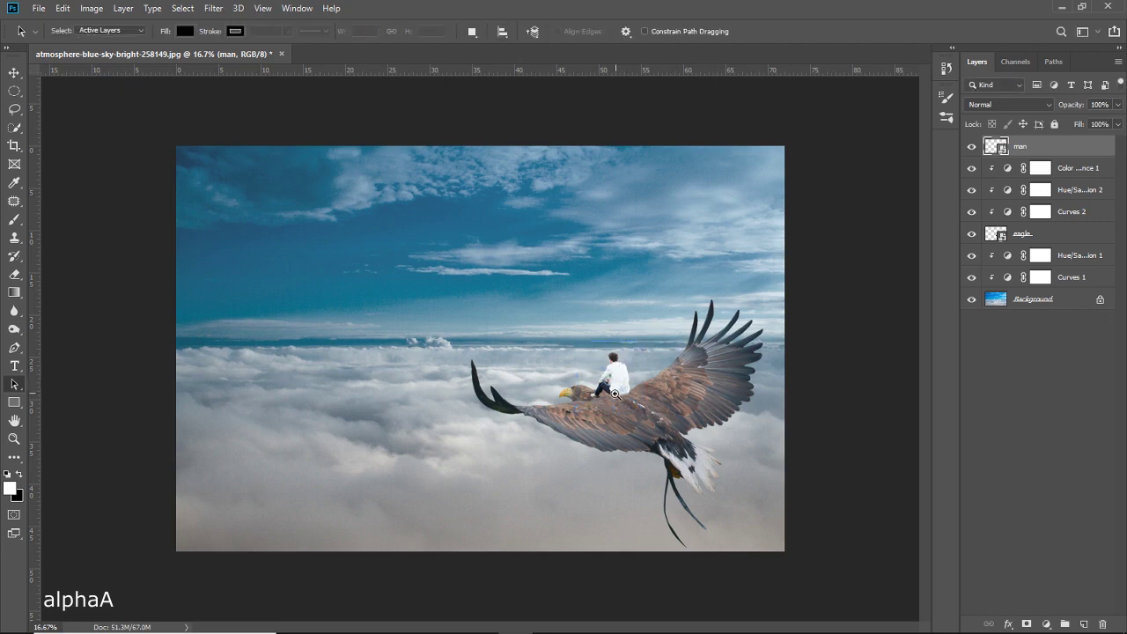
# Nudge the man further onto the eagle's back with the Move tool, then refit the view.
pyautogui.moveTo(615, 394); pyautogui.dragTo(632, 378)
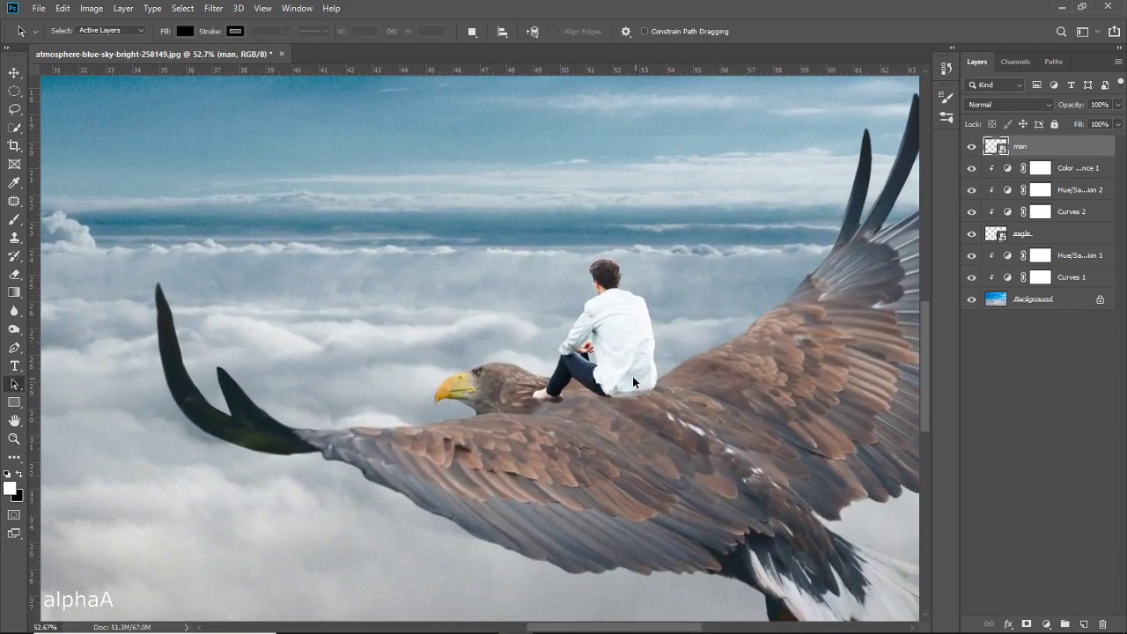
pyautogui.click(14, 73)
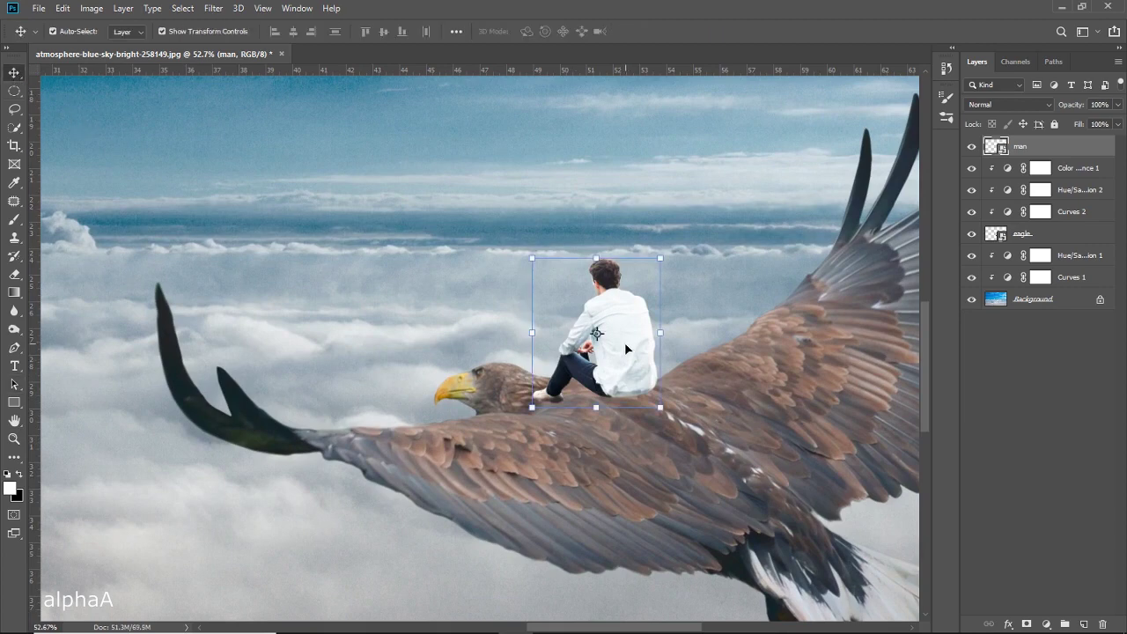
pyautogui.moveTo(625, 343); pyautogui.dragTo(637, 361)
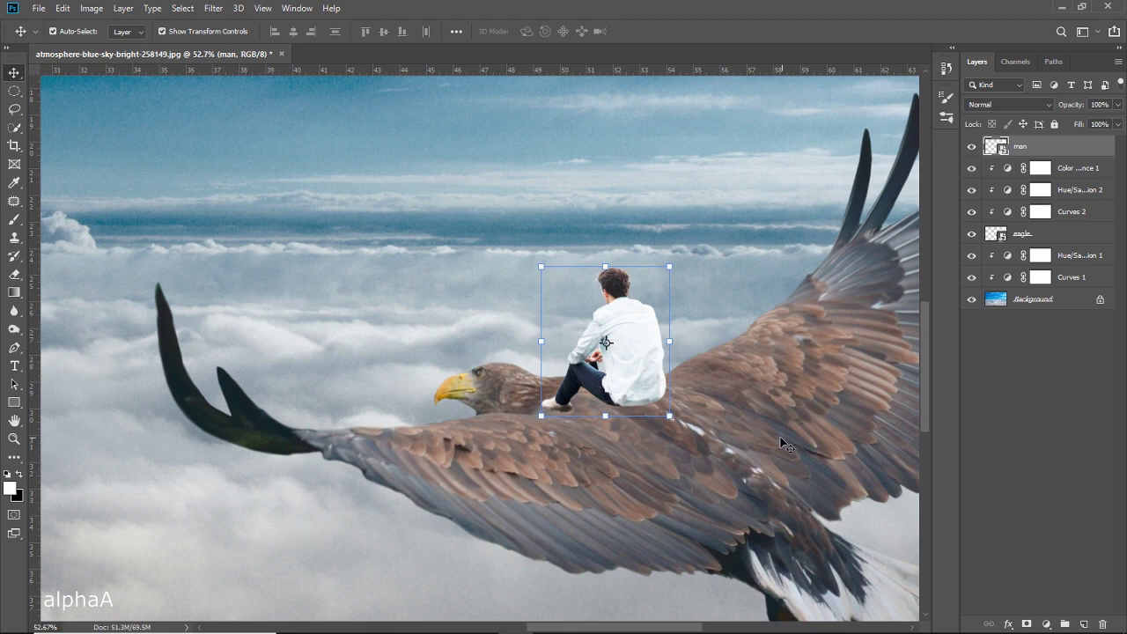
pyautogui.press('z')
pyautogui.moveTo(775, 440); pyautogui.dragTo(722, 445)
pyautogui.press('v')
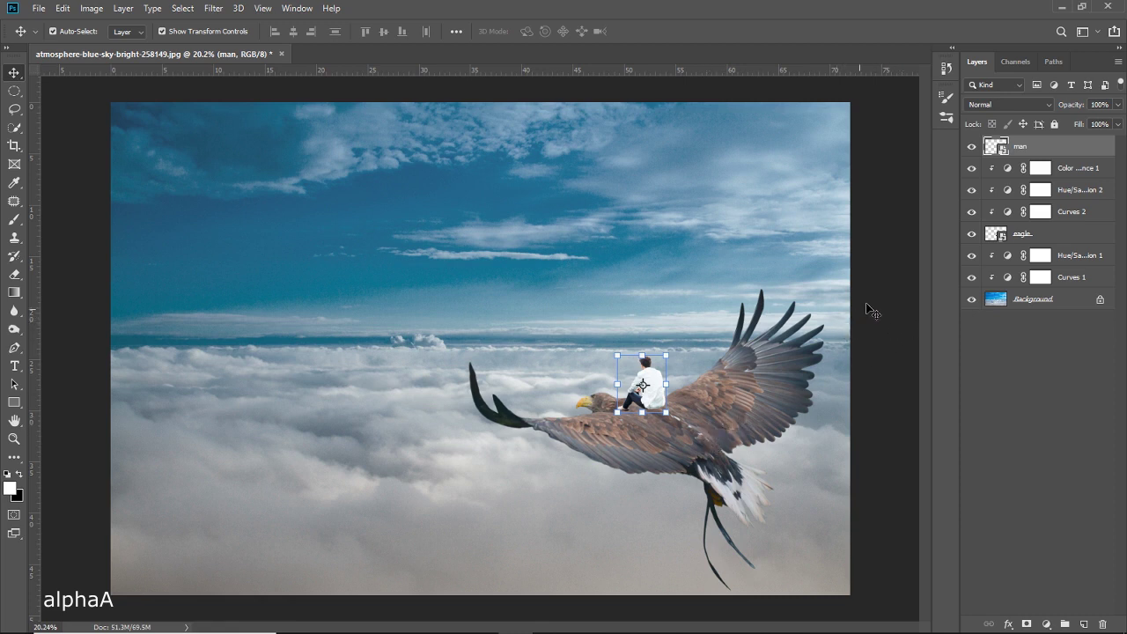
# Duplicate the man layer, move the copy beneath him, and rename it 'shadow'.
pyautogui.moveTo(1060, 147); pyautogui.dragTo(1074, 553)
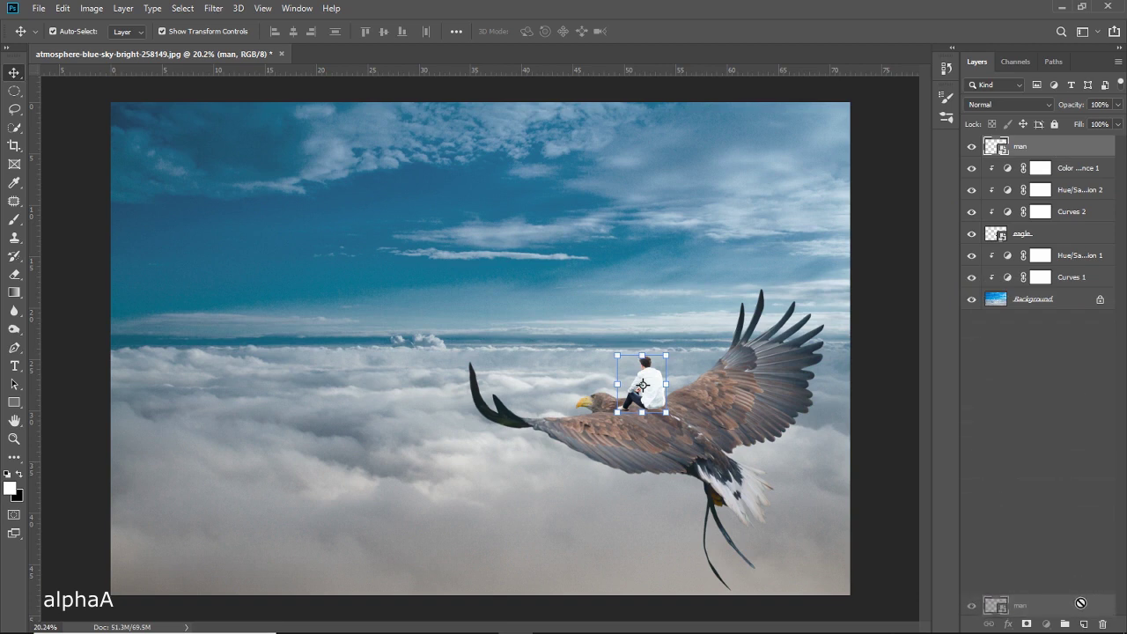
pyautogui.moveTo(1074, 553); pyautogui.dragTo(1084, 623)
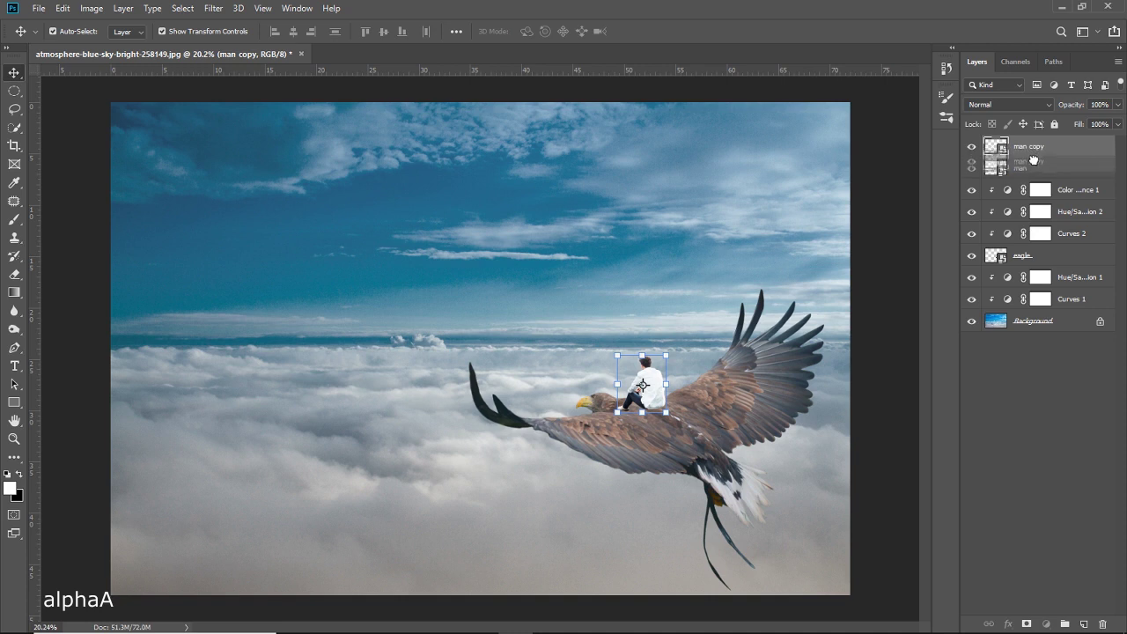
pyautogui.moveTo(1035, 150); pyautogui.dragTo(1036, 175)
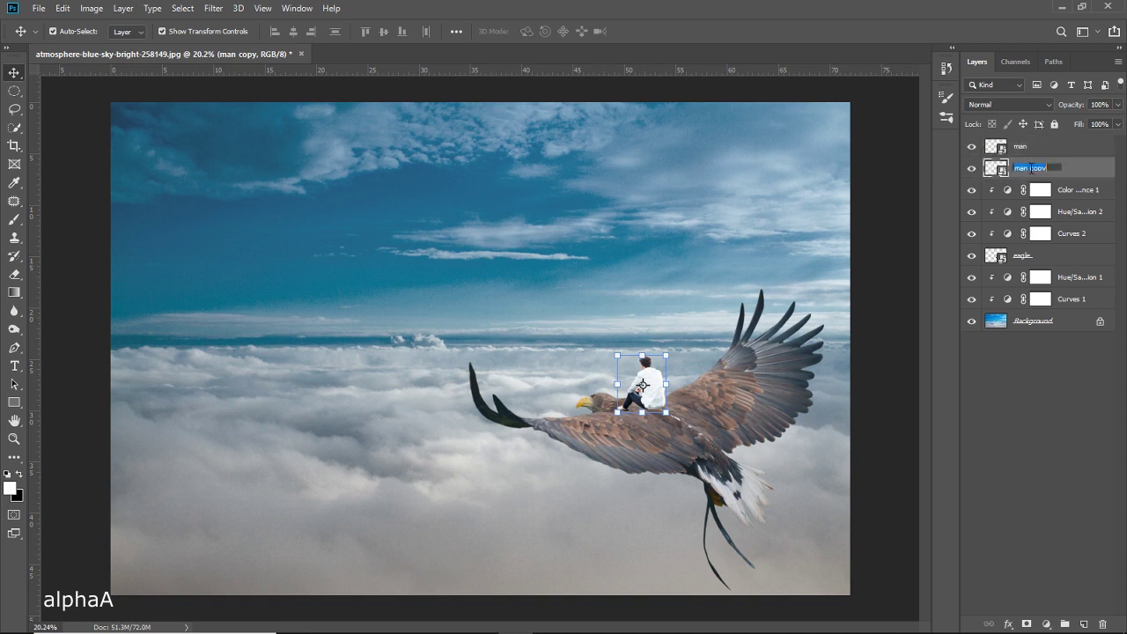
pyautogui.write('shadow')
pyautogui.press('Return')
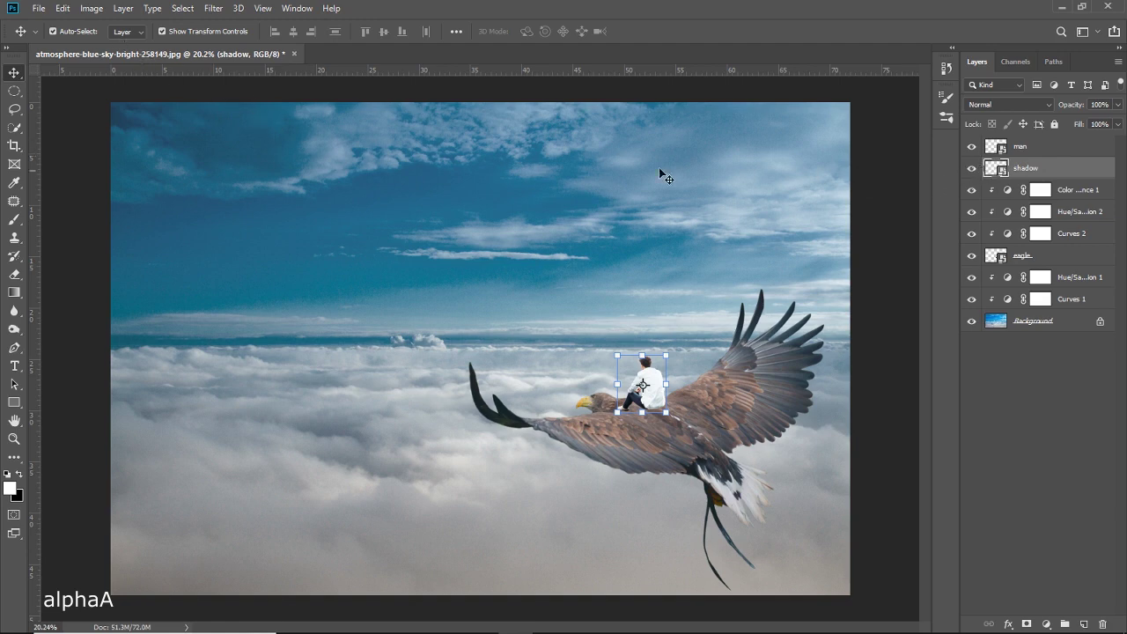
# Turn the shadow copy solid black with Hue/Saturation Lightness -100.
pyautogui.click(91, 8)
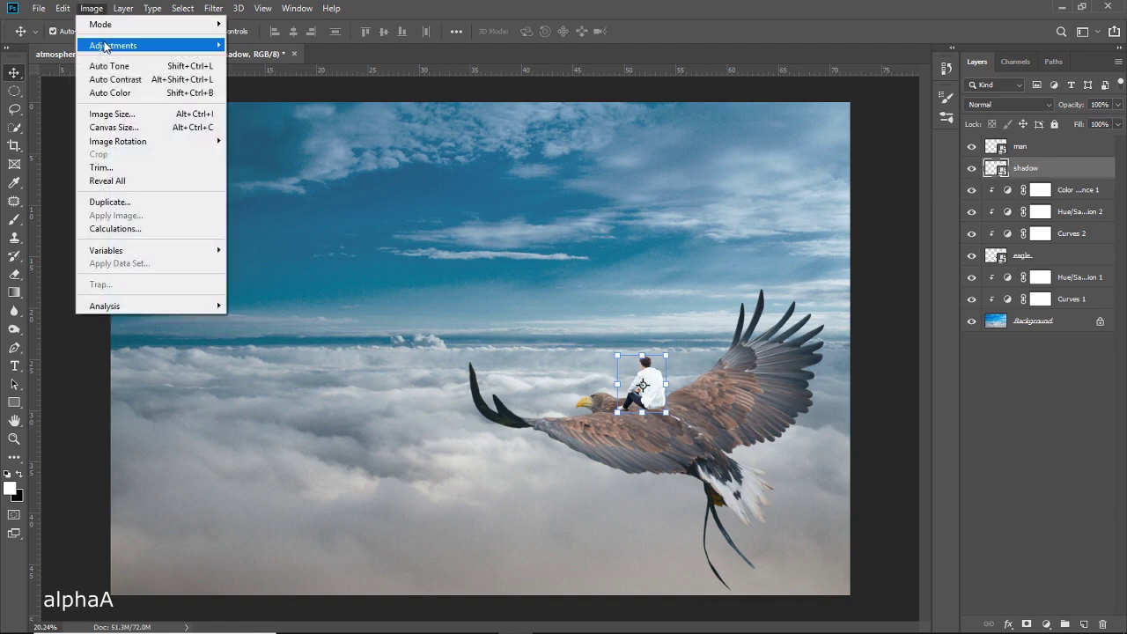
pyautogui.moveTo(113, 45)
pyautogui.click(268, 122)
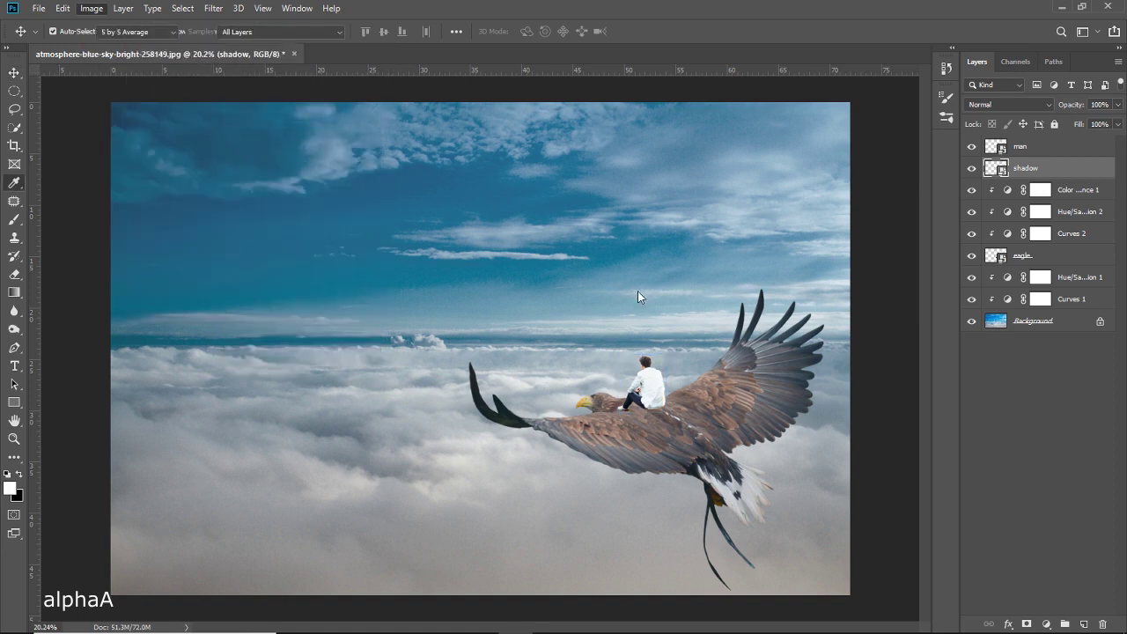
pyautogui.moveTo(524, 283); pyautogui.dragTo(448, 281)
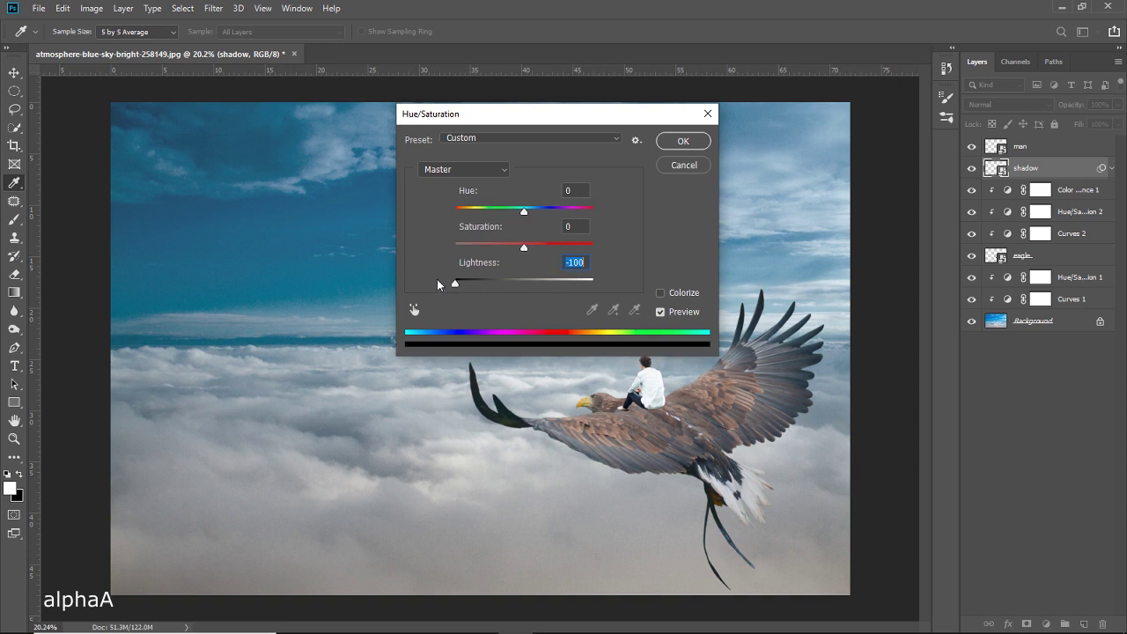
pyautogui.click(678, 144)
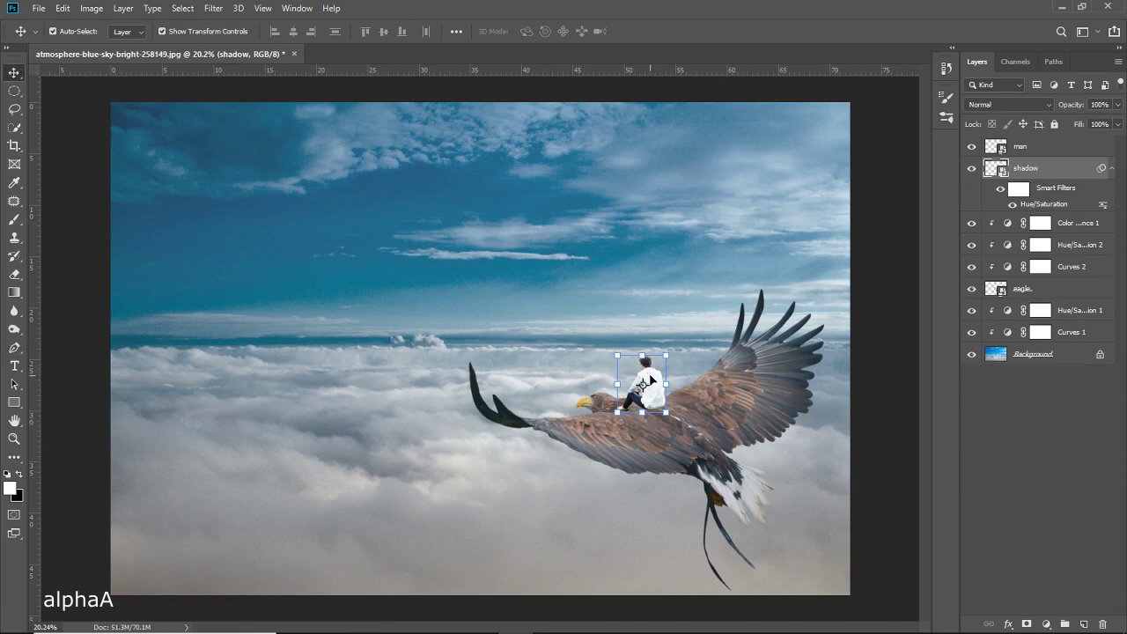
# Check the black silhouette and shift the shadow sideways behind the man.
pyautogui.scroll(4, 652, 414)
pyautogui.scroll(4, 651, 414)
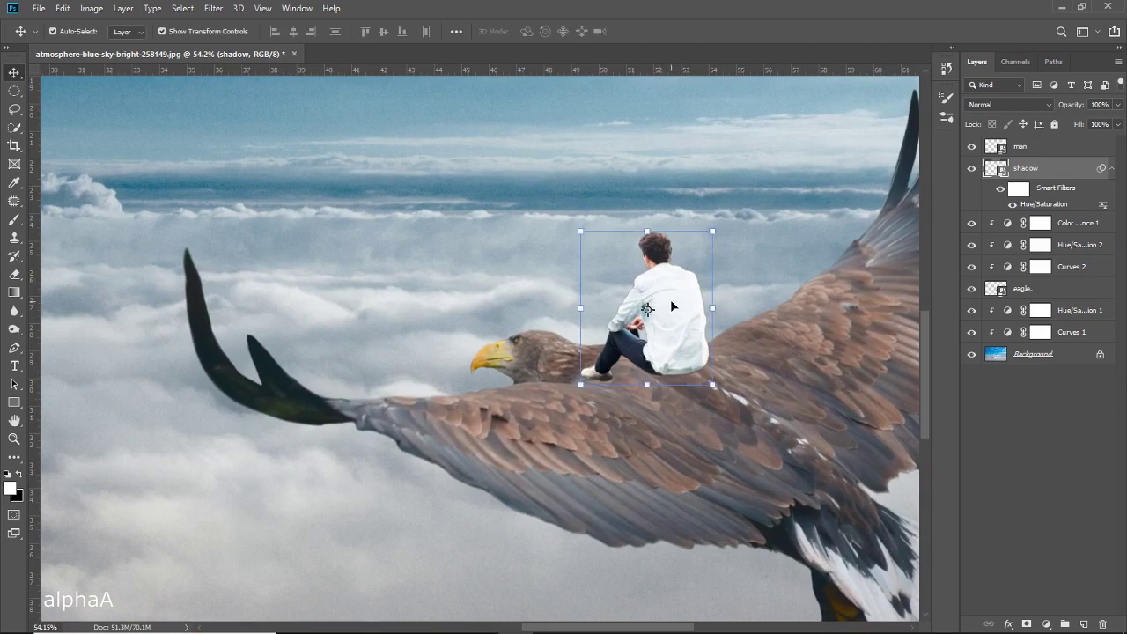
pyautogui.moveTo(670, 299)
pyautogui.mouseDown()
pyautogui.moveTo(652, 305)
pyautogui.moveTo(683, 305)
pyautogui.mouseUp()
pyautogui.click(1060, 172)
pyautogui.hotkey('ctrl', 't')
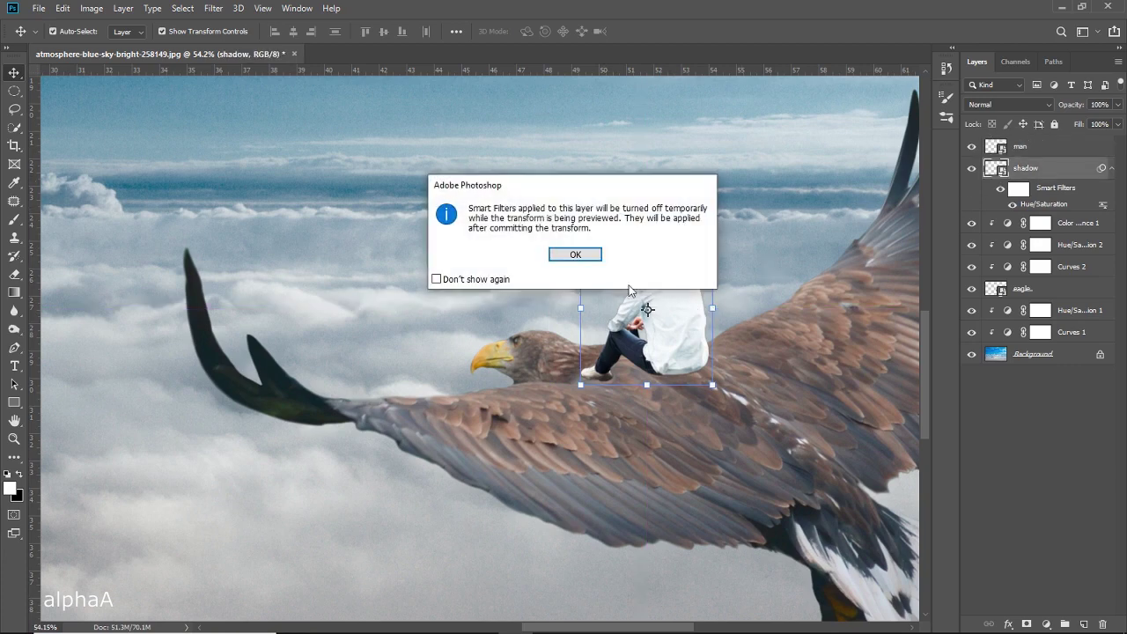
pyautogui.click(577, 254)
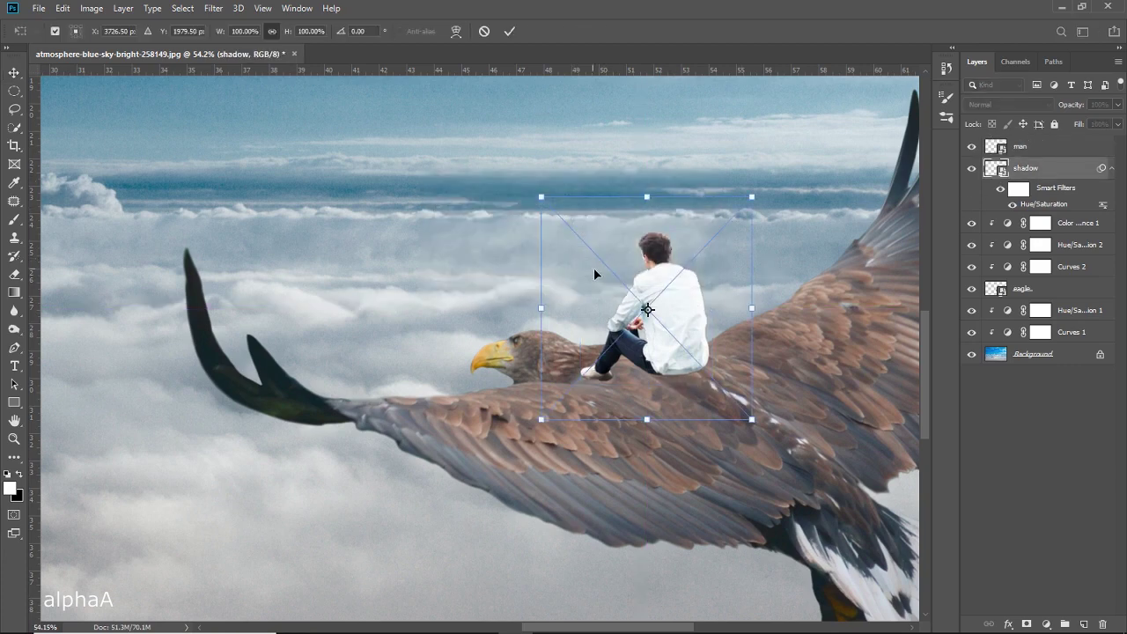
pyautogui.moveTo(612, 293); pyautogui.dragTo(660, 294)
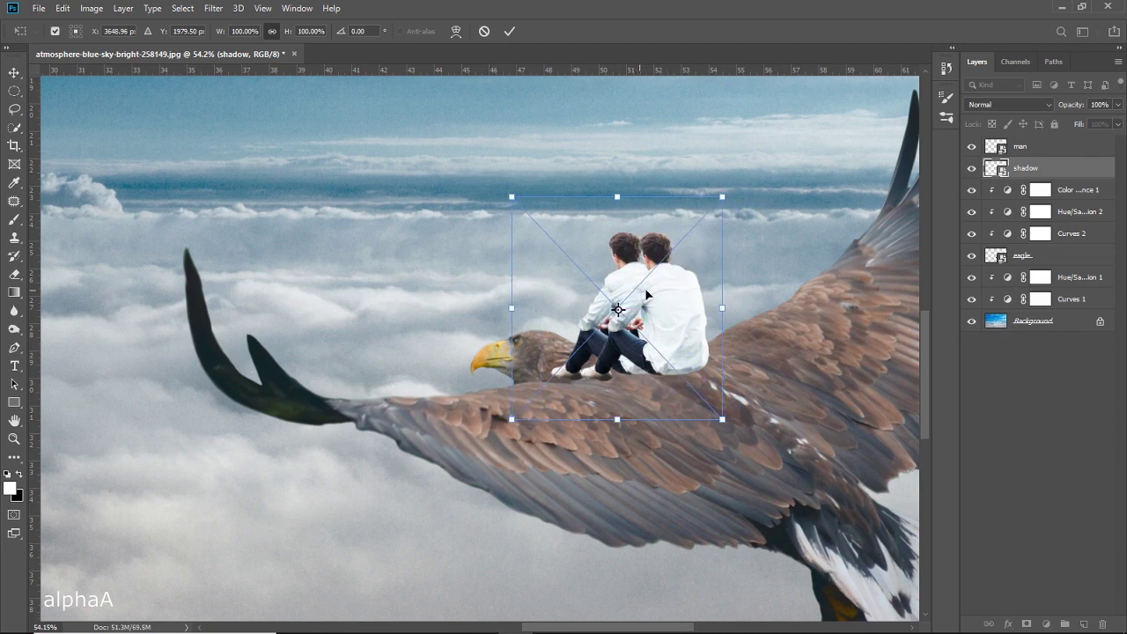
pyautogui.click(508, 33)
# Rasterize the shadow layer.
pyautogui.rightClick(998, 175)
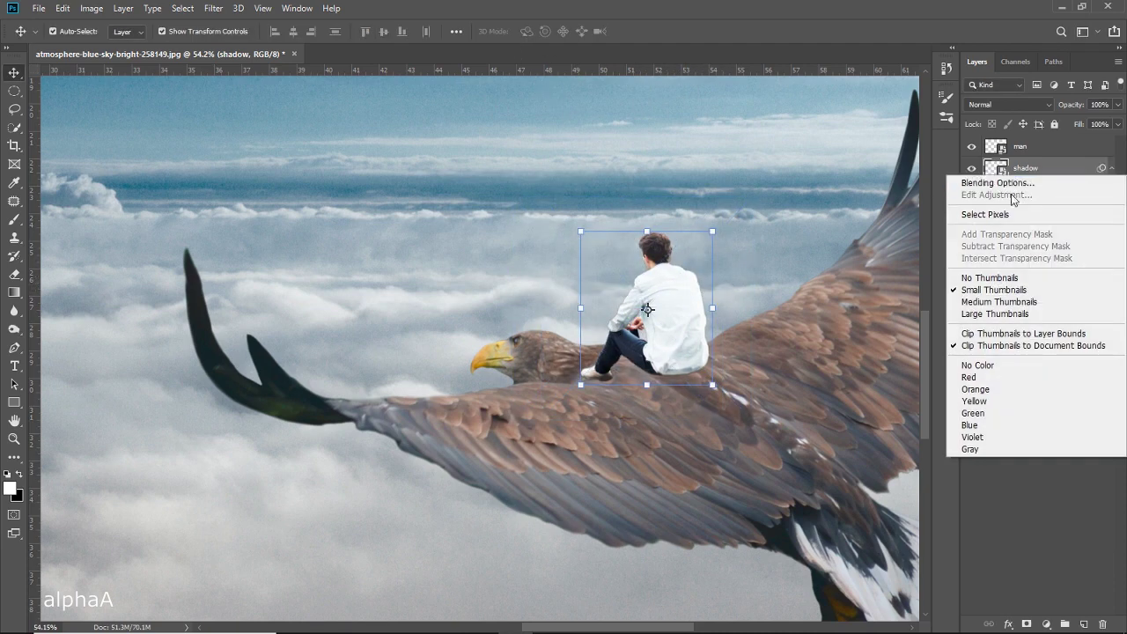
pyautogui.click(1033, 179)
pyautogui.rightClick(1033, 179)
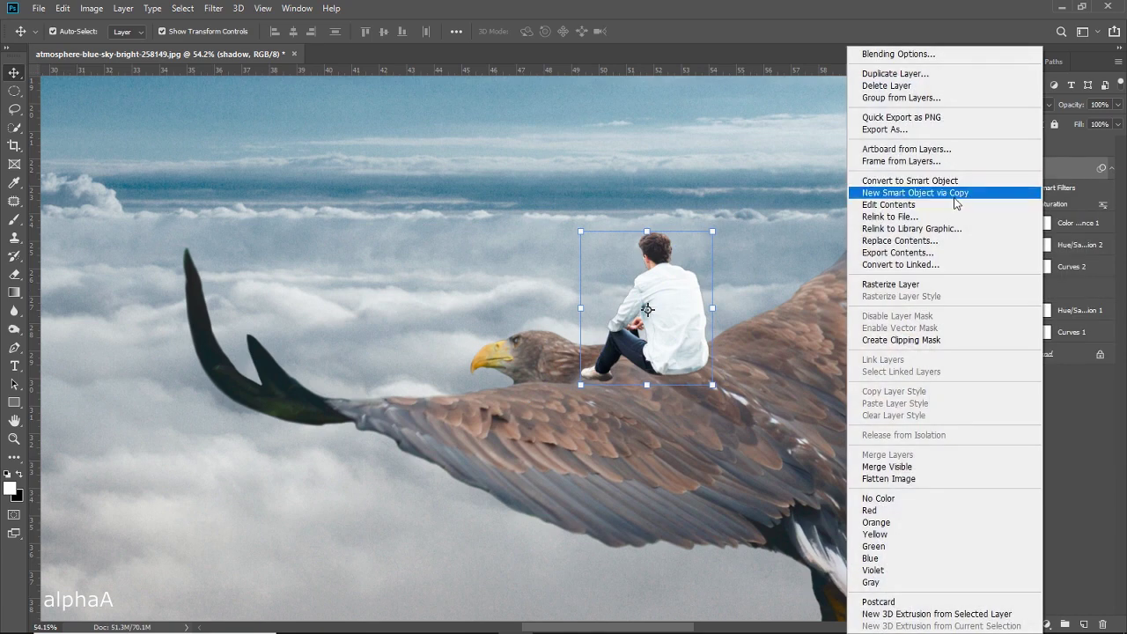
pyautogui.click(925, 284)
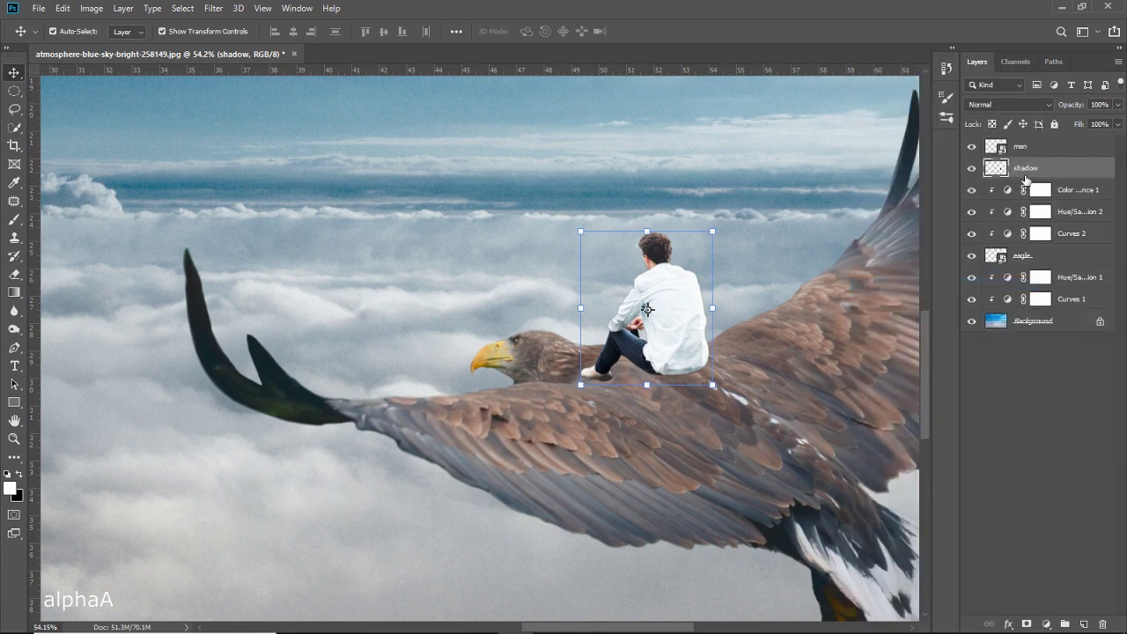
# Move the shadow left, then use Perspective and Skew to lay it onto the eagle's wing.
pyautogui.hotkey('ctrl', 't')
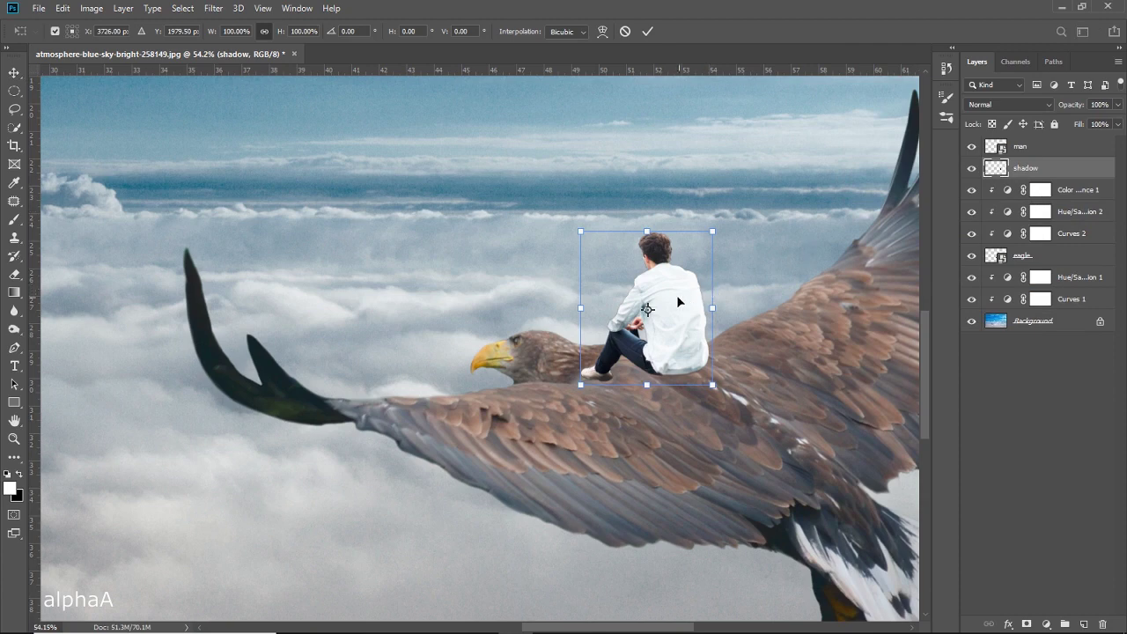
pyautogui.moveTo(676, 295); pyautogui.dragTo(650, 298)
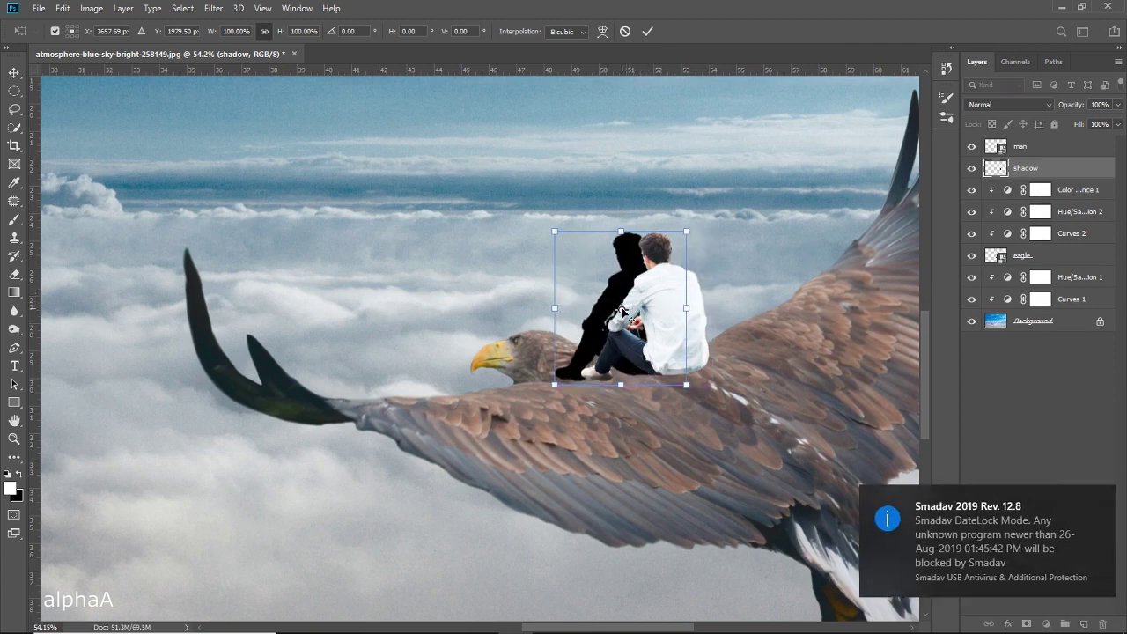
pyautogui.rightClick(623, 310)
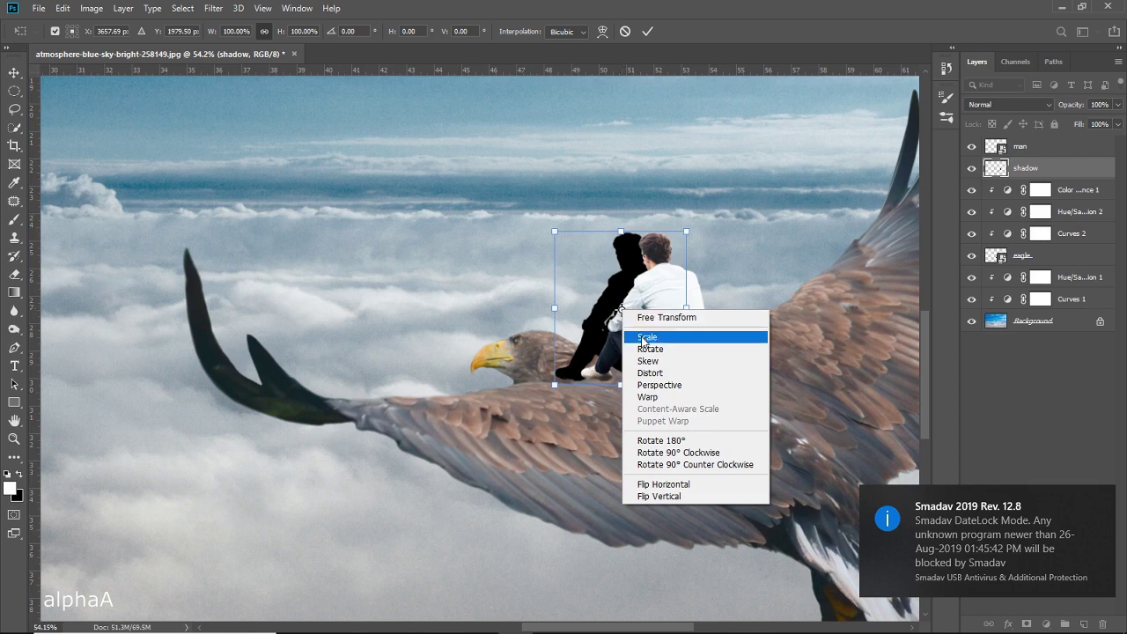
pyautogui.click(656, 386)
pyautogui.moveTo(627, 238)
pyautogui.mouseDown()
pyautogui.moveTo(609, 268)
pyautogui.moveTo(621, 233)
pyautogui.mouseUp()
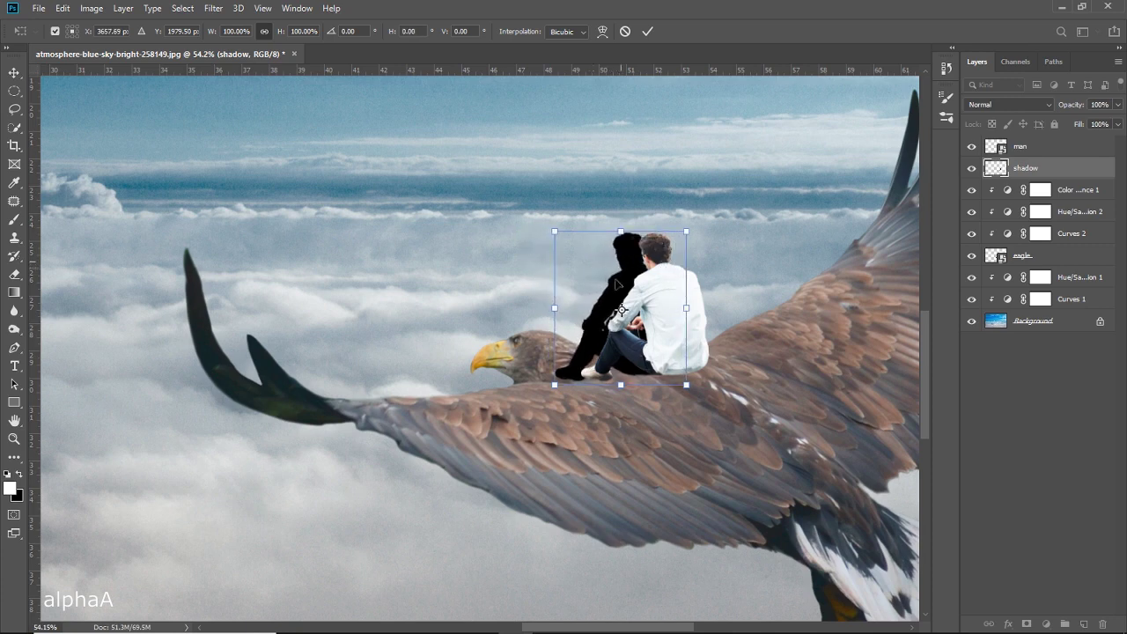
pyautogui.rightClick(621, 310)
pyautogui.click(653, 363)
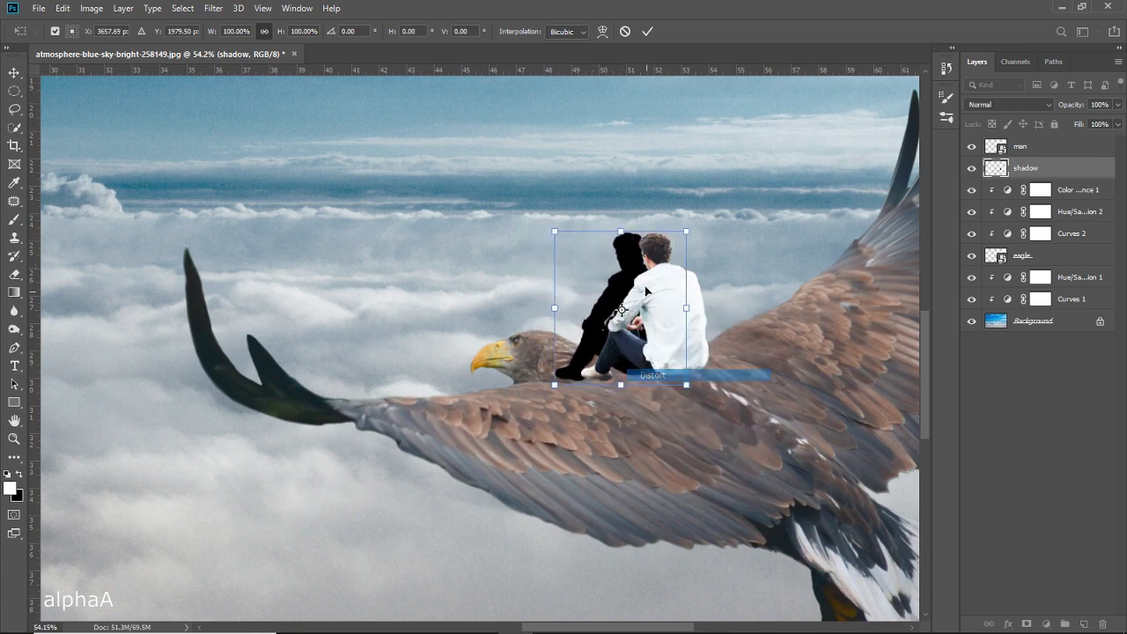
pyautogui.moveTo(620, 232)
pyautogui.mouseDown()
pyautogui.moveTo(496, 450)
pyautogui.moveTo(486, 433)
pyautogui.mouseUp()
# Refine the shadow's corners so it lies flat beneath the man, and commit the transform.
pyautogui.moveTo(686, 392); pyautogui.dragTo(688, 408)
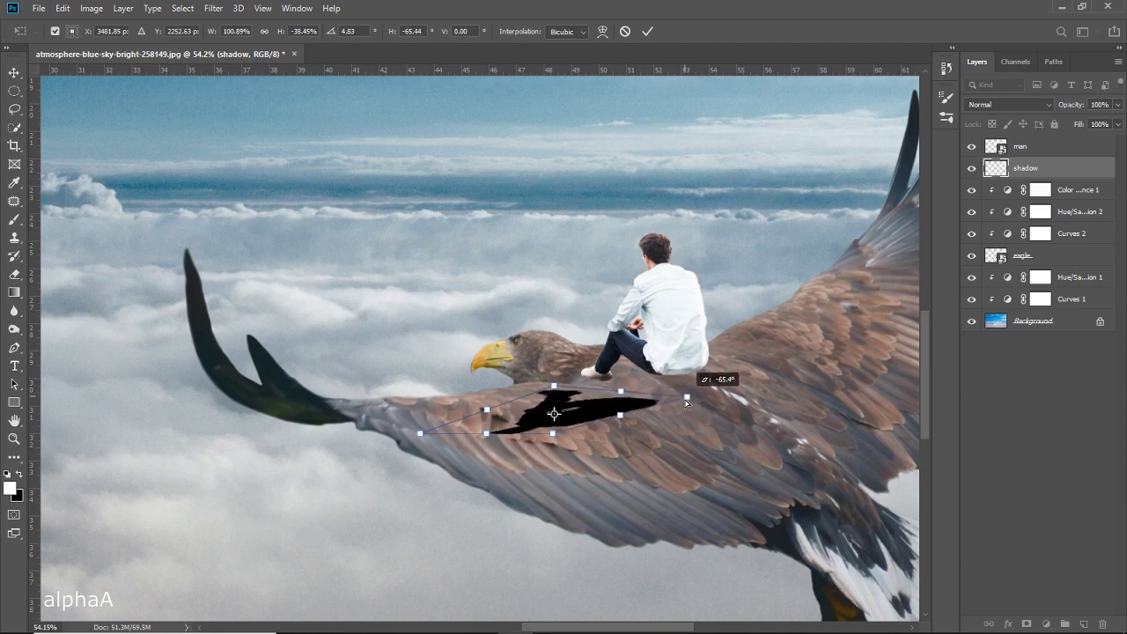
pyautogui.moveTo(553, 438); pyautogui.dragTo(540, 461)
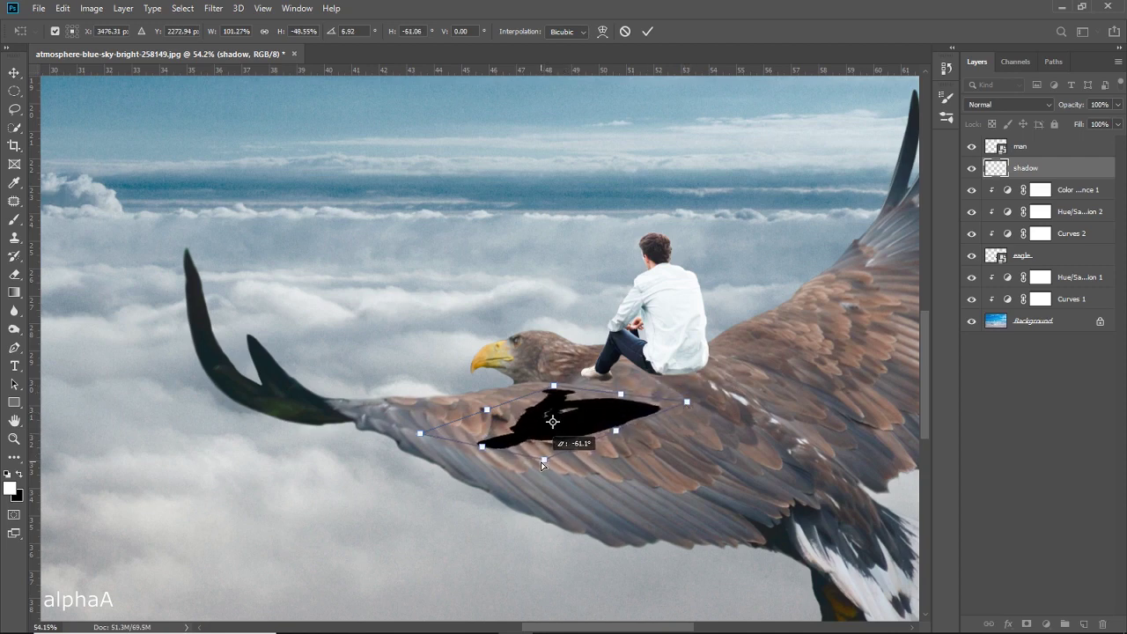
pyautogui.moveTo(577, 421); pyautogui.dragTo(619, 405)
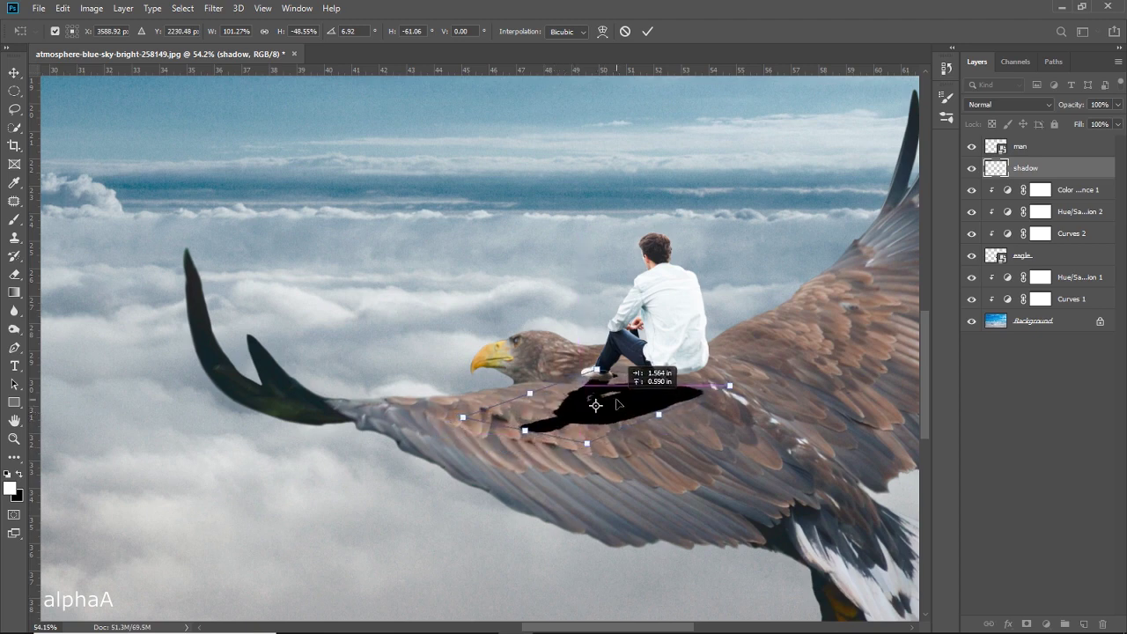
pyautogui.moveTo(730, 386); pyautogui.dragTo(732, 361)
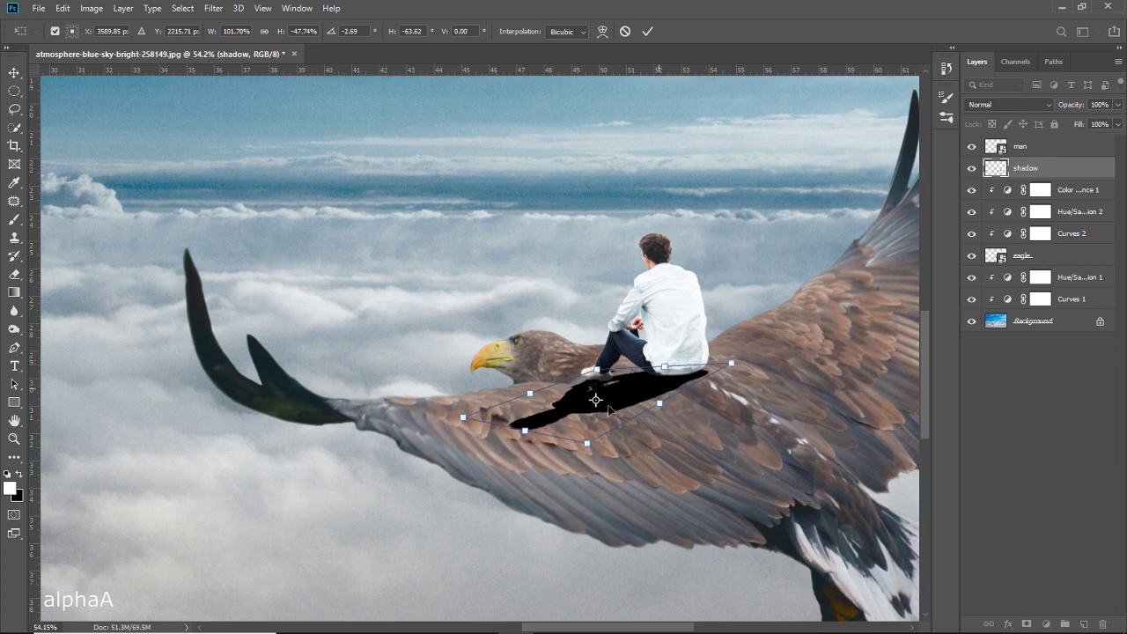
pyautogui.moveTo(464, 419); pyautogui.dragTo(464, 411)
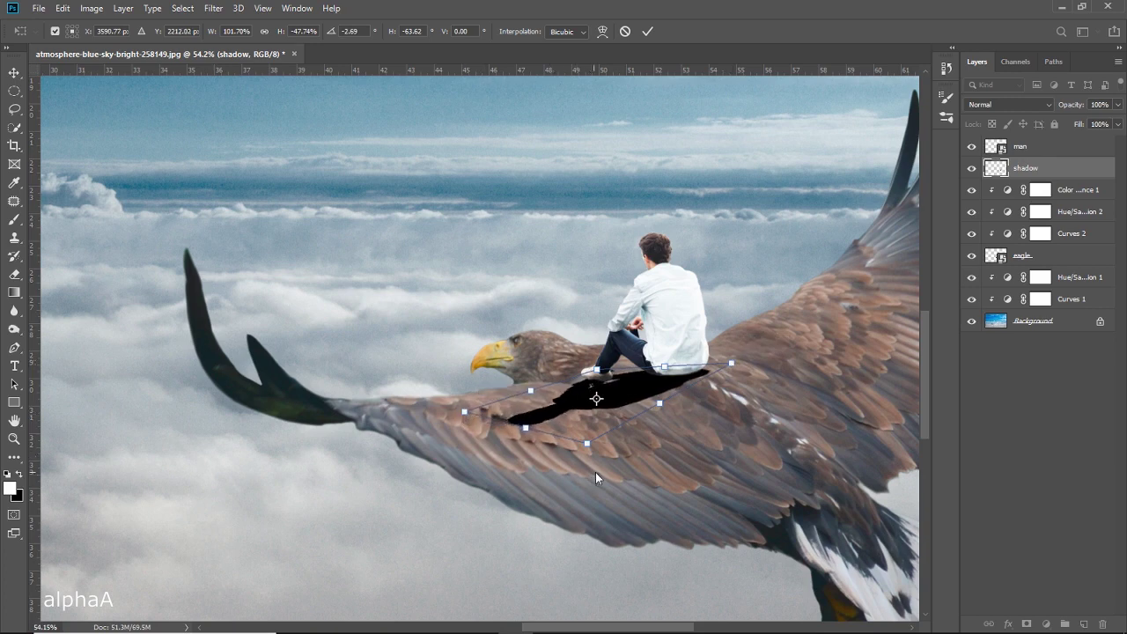
pyautogui.moveTo(587, 442); pyautogui.dragTo(576, 454)
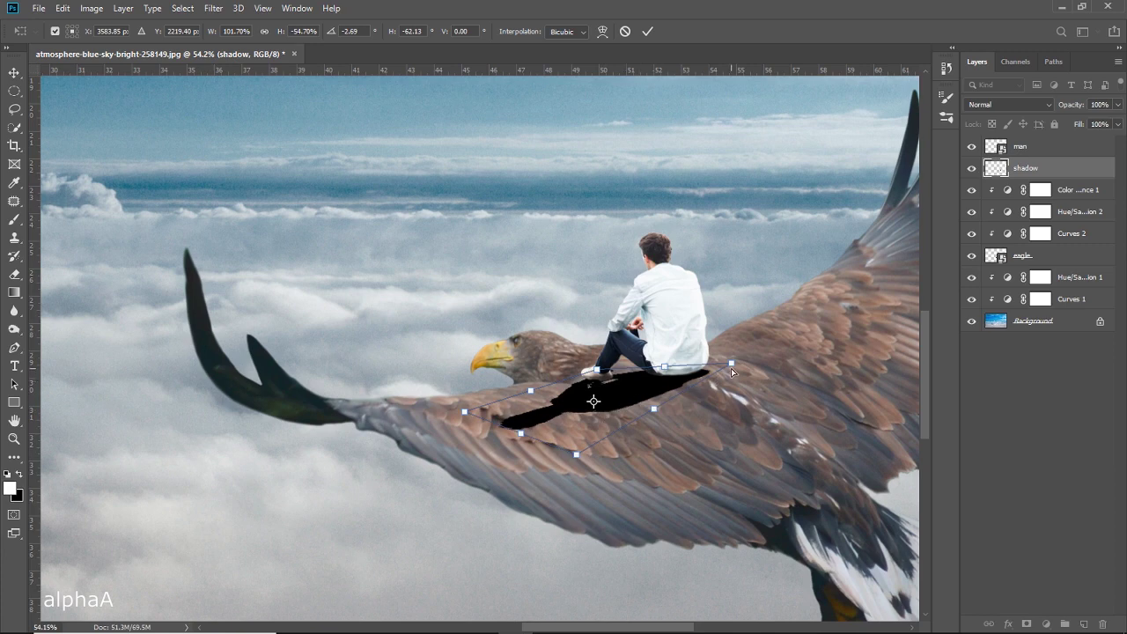
pyautogui.moveTo(733, 365); pyautogui.dragTo(730, 364)
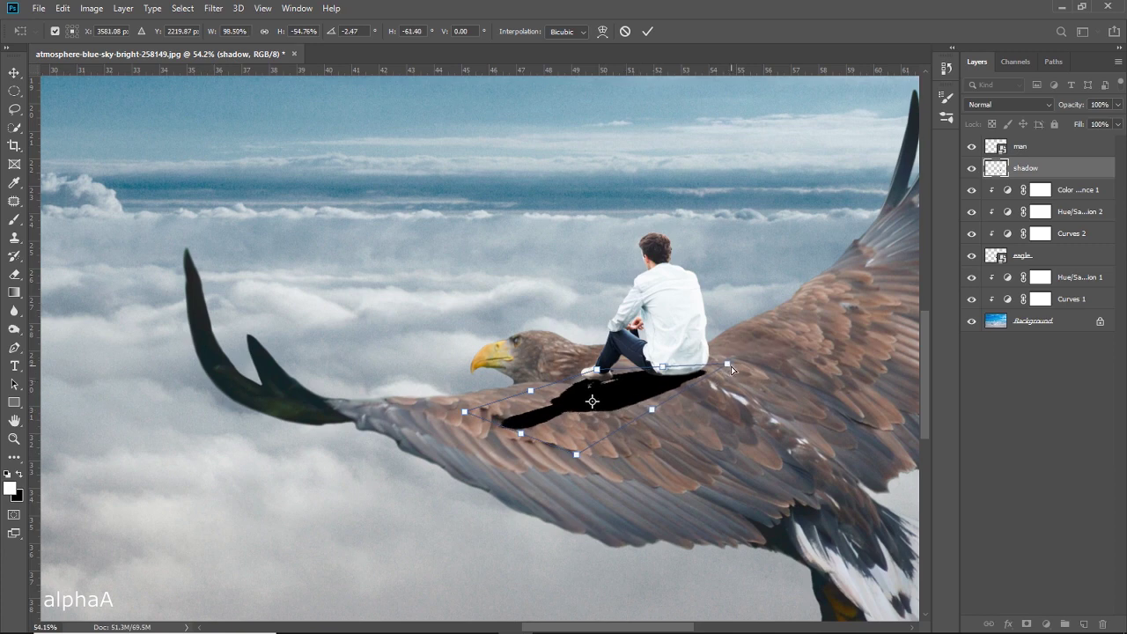
pyautogui.moveTo(578, 456); pyautogui.dragTo(564, 451)
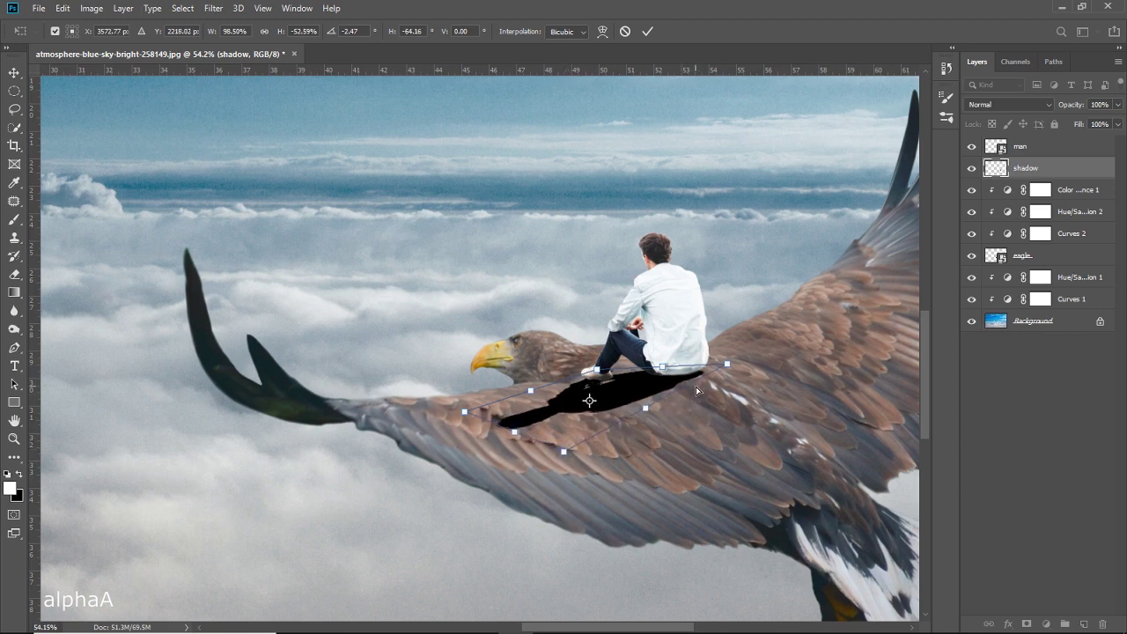
pyautogui.moveTo(469, 408); pyautogui.dragTo(472, 393)
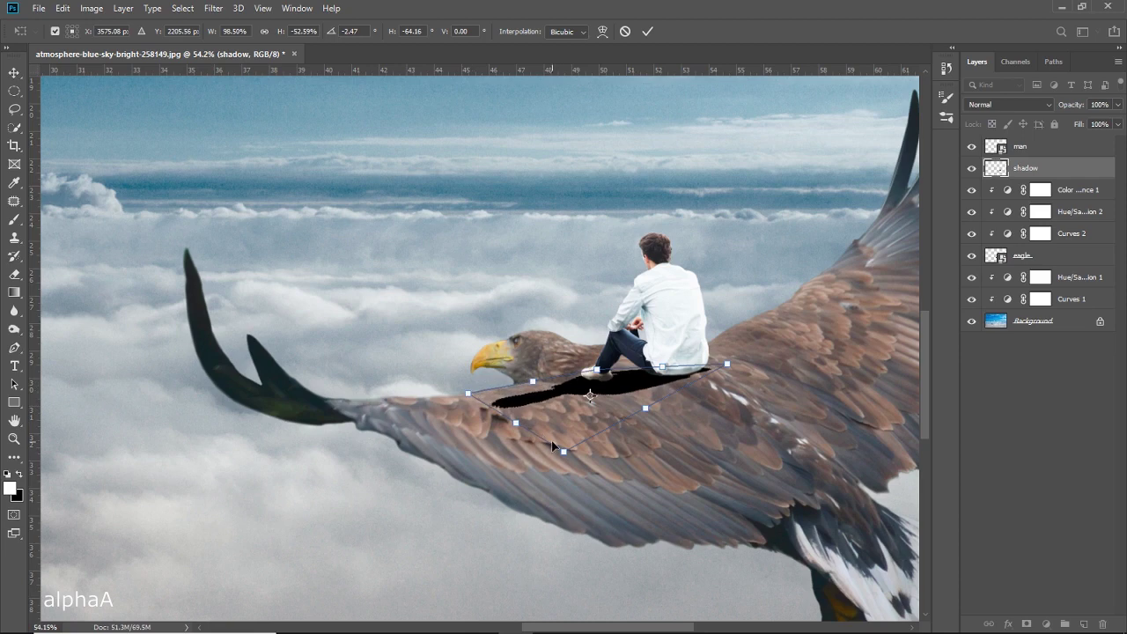
pyautogui.moveTo(564, 452); pyautogui.dragTo(564, 463)
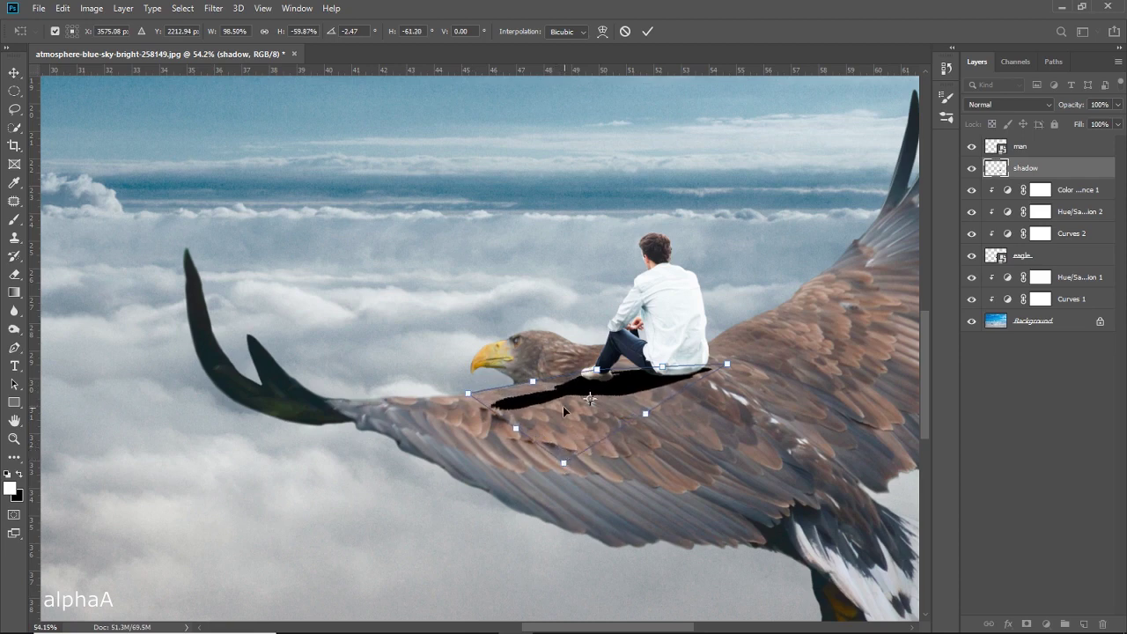
pyautogui.moveTo(467, 397)
pyautogui.mouseDown()
pyautogui.moveTo(494, 411)
pyautogui.moveTo(511, 400)
pyautogui.mouseUp()
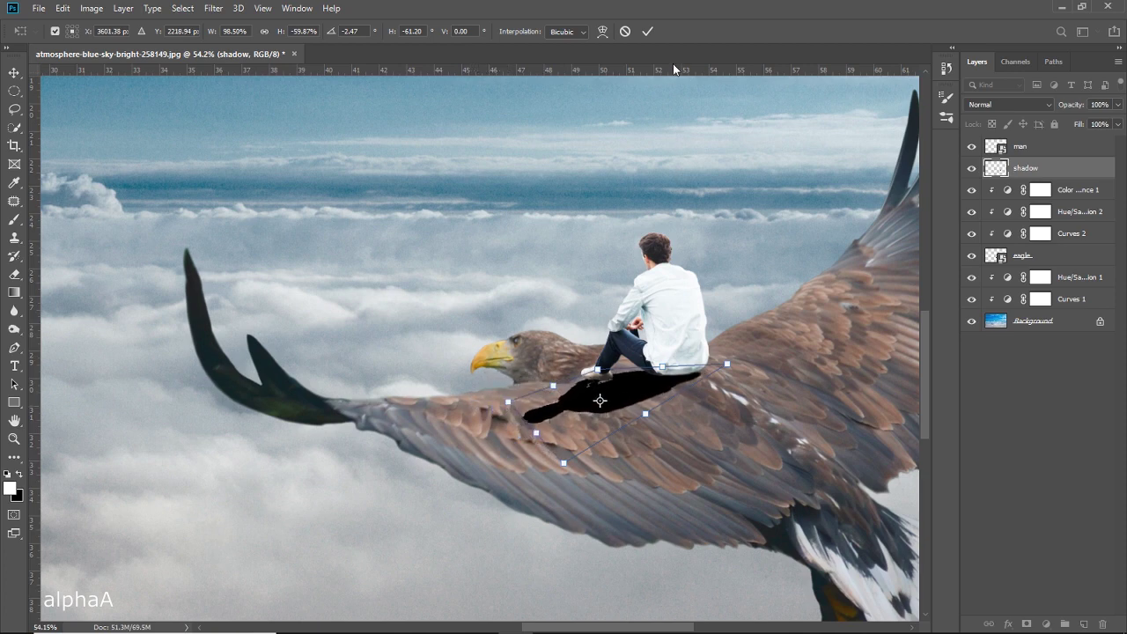
pyautogui.click(647, 32)
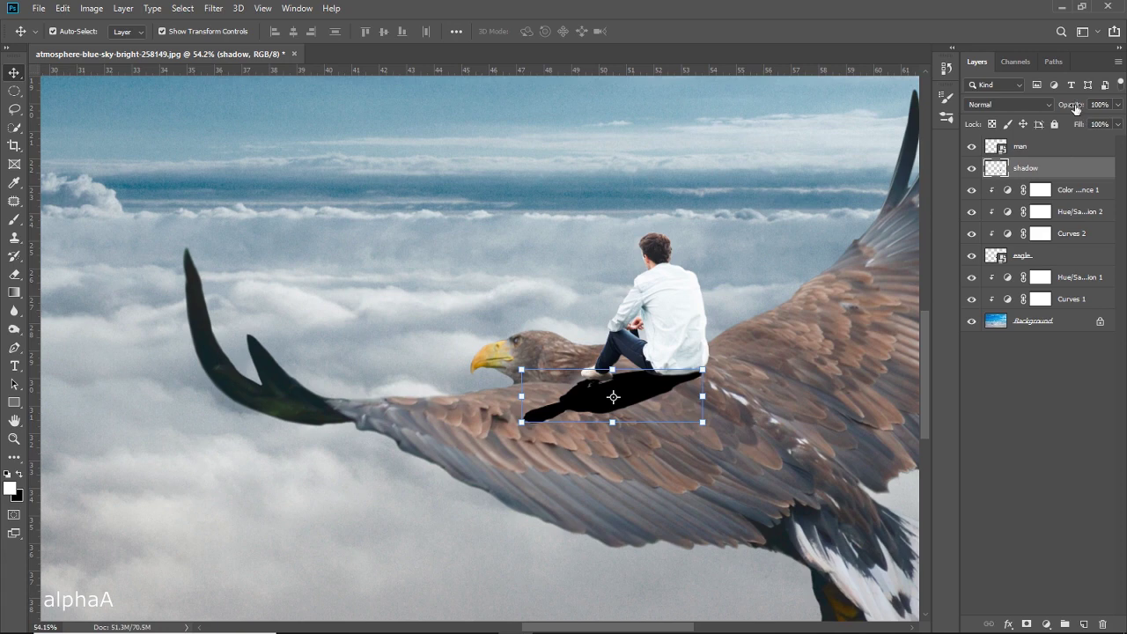
# Lower the shadow layer to 48% opacity and apply a Gaussian Blur of radius 16.6.
pyautogui.moveTo(1076, 110); pyautogui.dragTo(1033, 110)
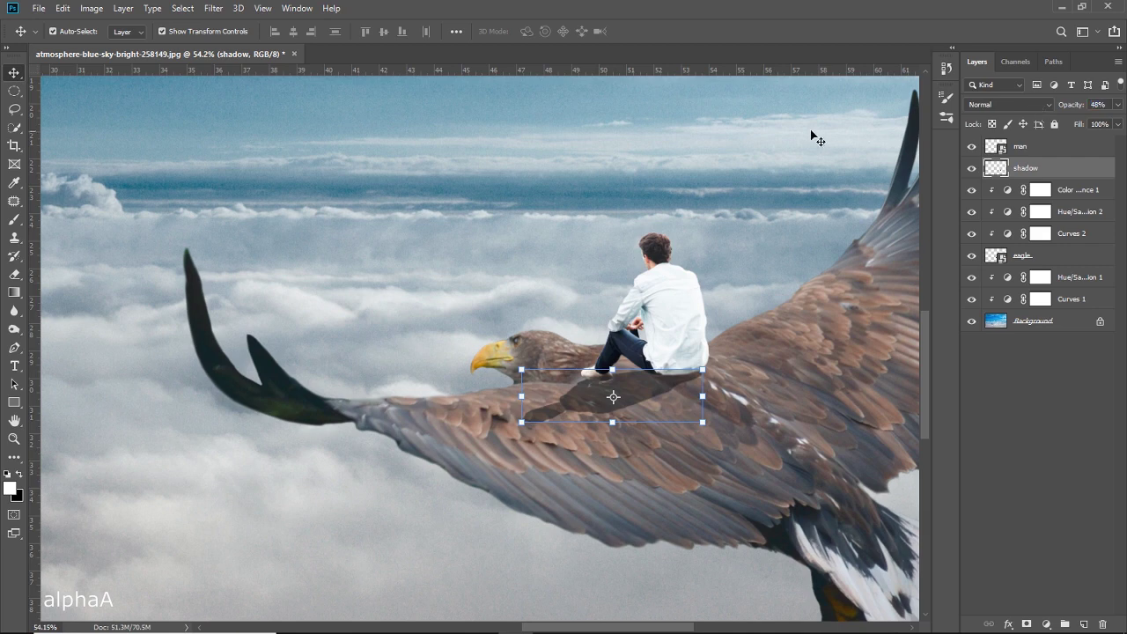
pyautogui.click(216, 8)
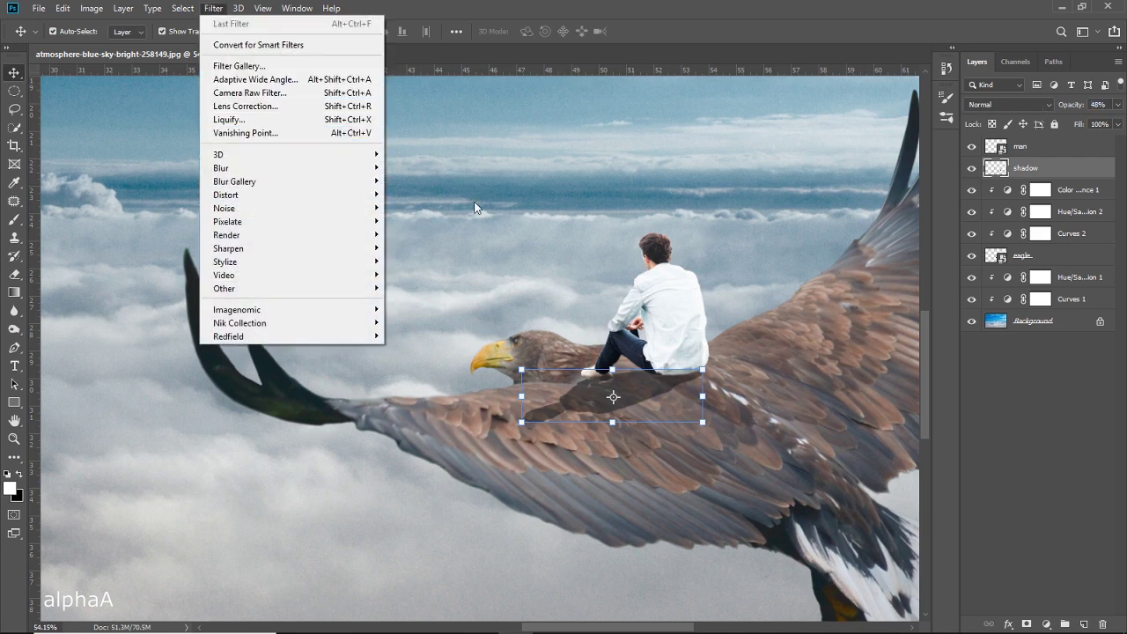
pyautogui.moveTo(221, 168)
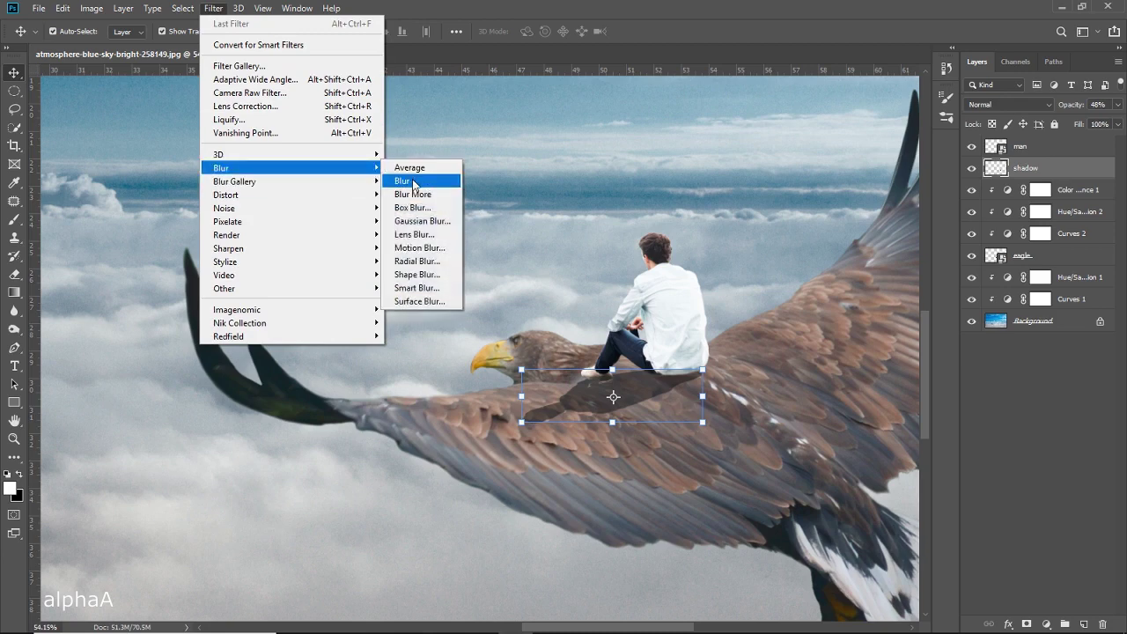
pyautogui.click(421, 221)
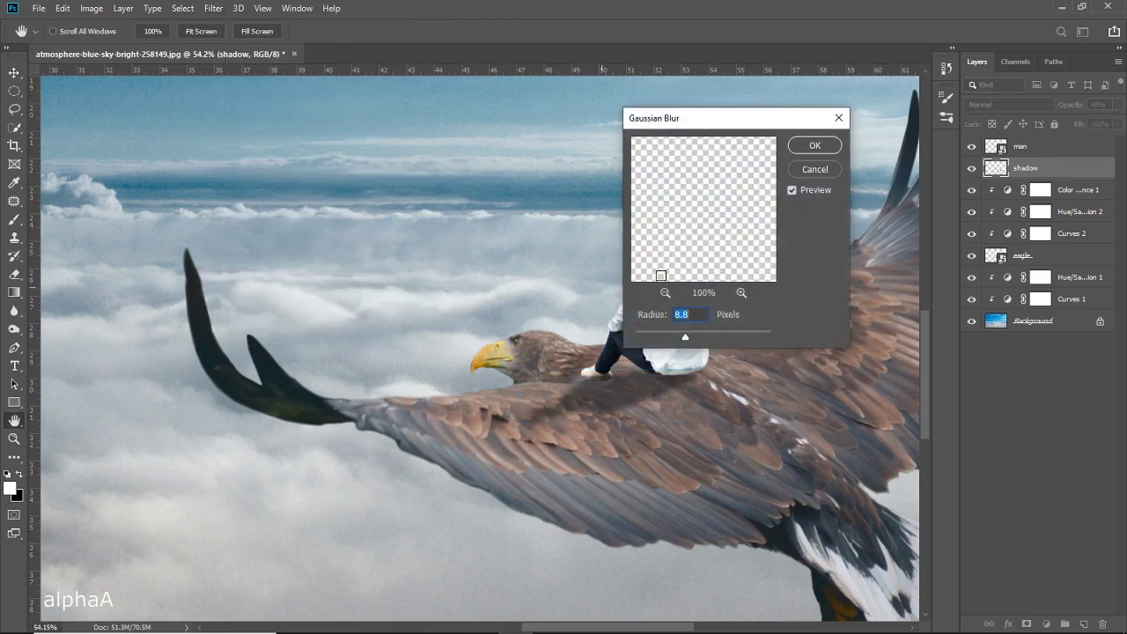
pyautogui.click(689, 333)
pyautogui.moveTo(692, 337); pyautogui.dragTo(694, 338)
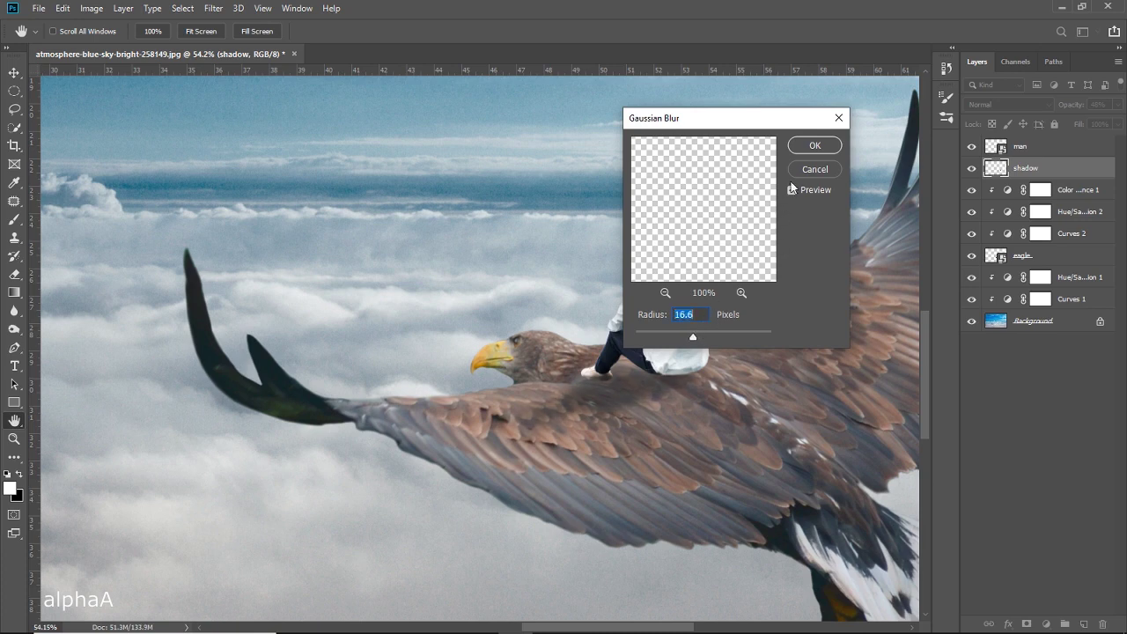
pyautogui.click(804, 147)
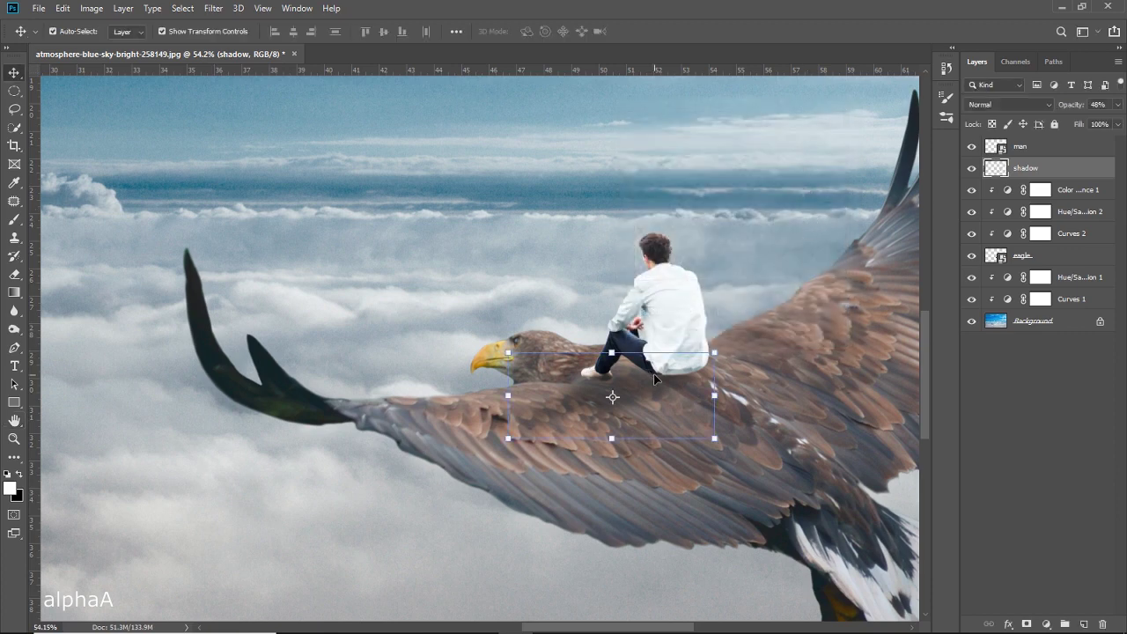
# Zoom in and out around the eagle and man to inspect the softened shadow.
pyautogui.press('z')
pyautogui.moveTo(660, 455); pyautogui.dragTo(691, 453)
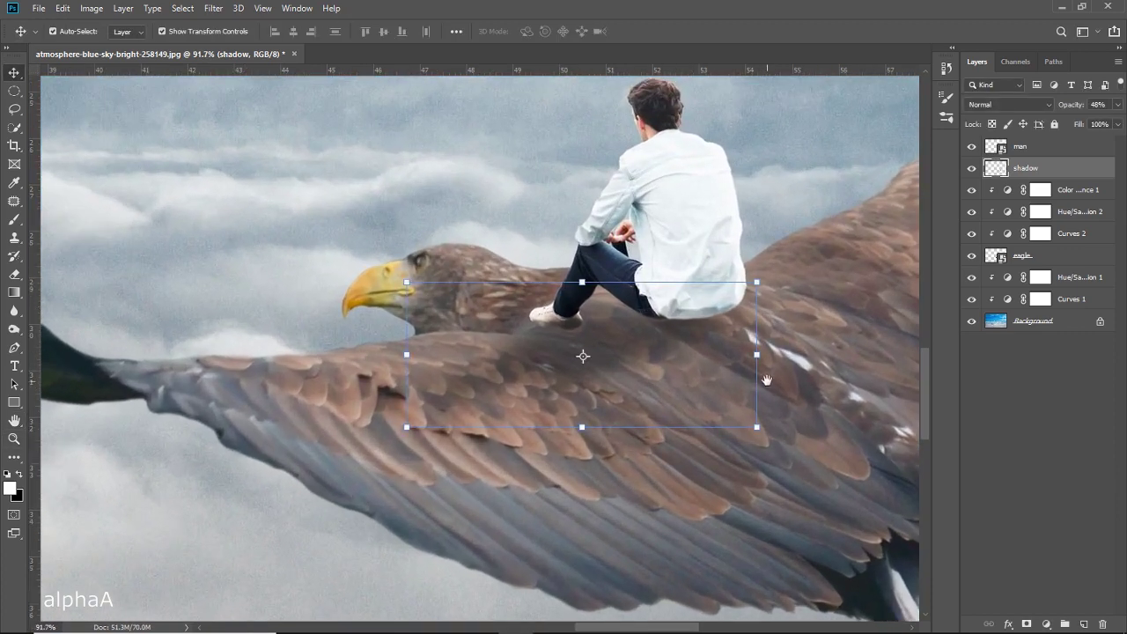
pyautogui.moveTo(581, 355); pyautogui.dragTo(543, 380)
pyautogui.moveTo(797, 403)
pyautogui.mouseDown()
pyautogui.moveTo(778, 402)
pyautogui.moveTo(766, 473)
pyautogui.moveTo(755, 467)
pyautogui.mouseUp()
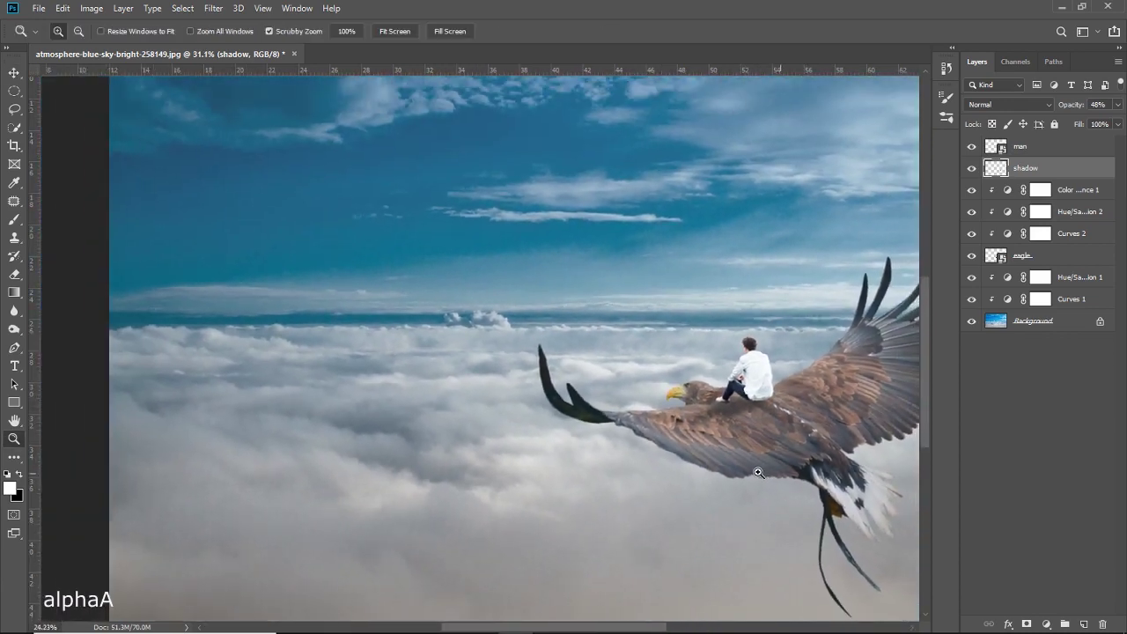
pyautogui.press('v')
pyautogui.press('z')
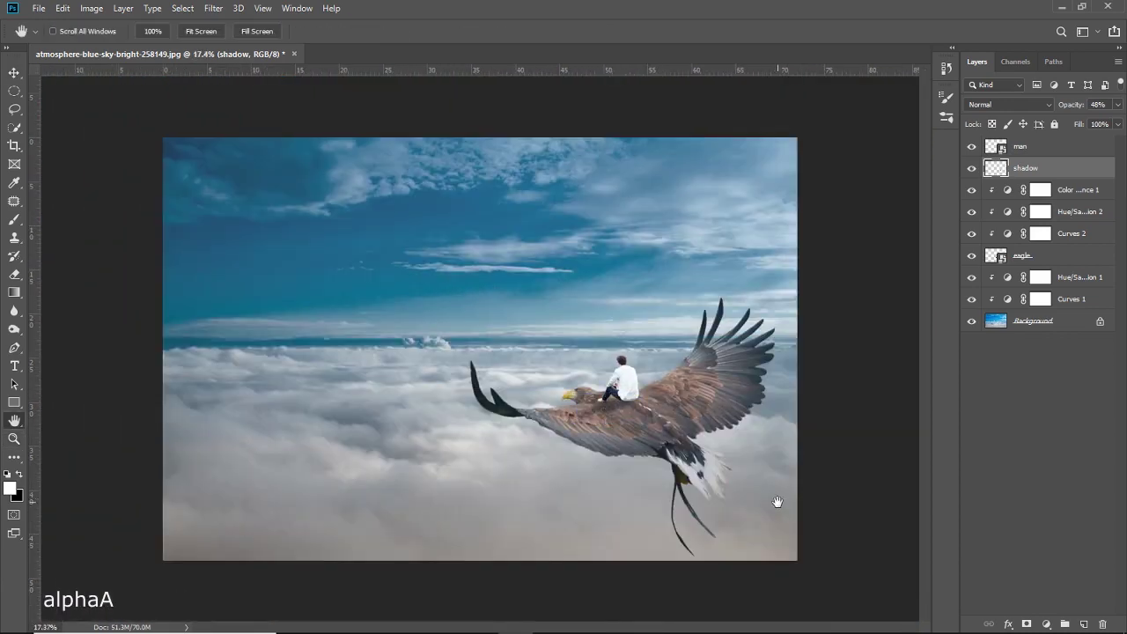
pyautogui.moveTo(664, 434); pyautogui.dragTo(692, 404)
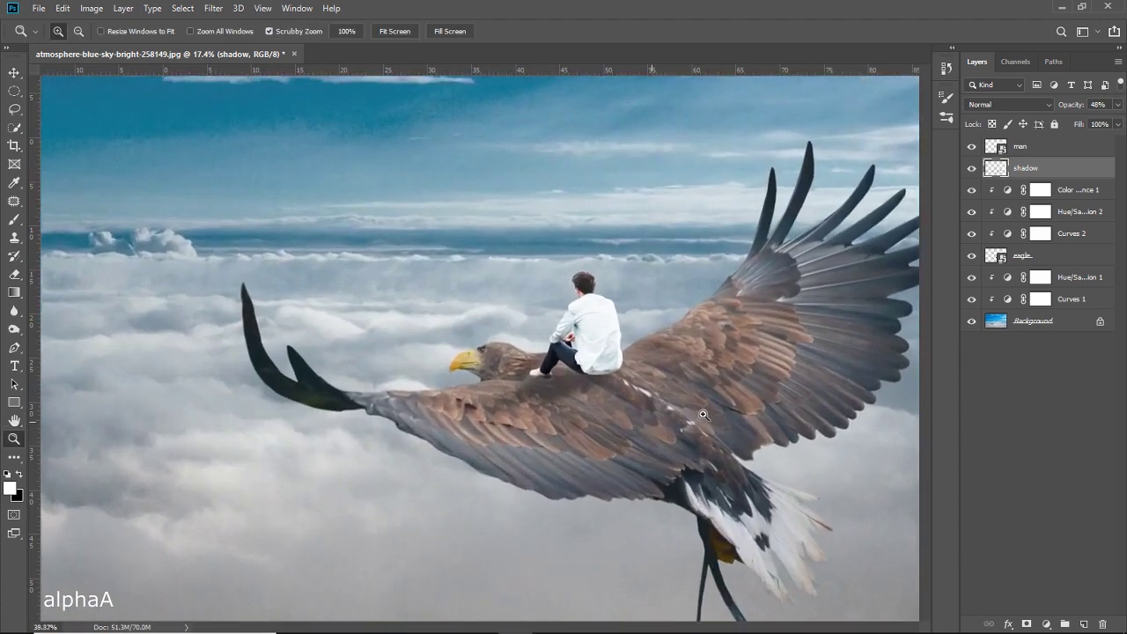
pyautogui.press('space')
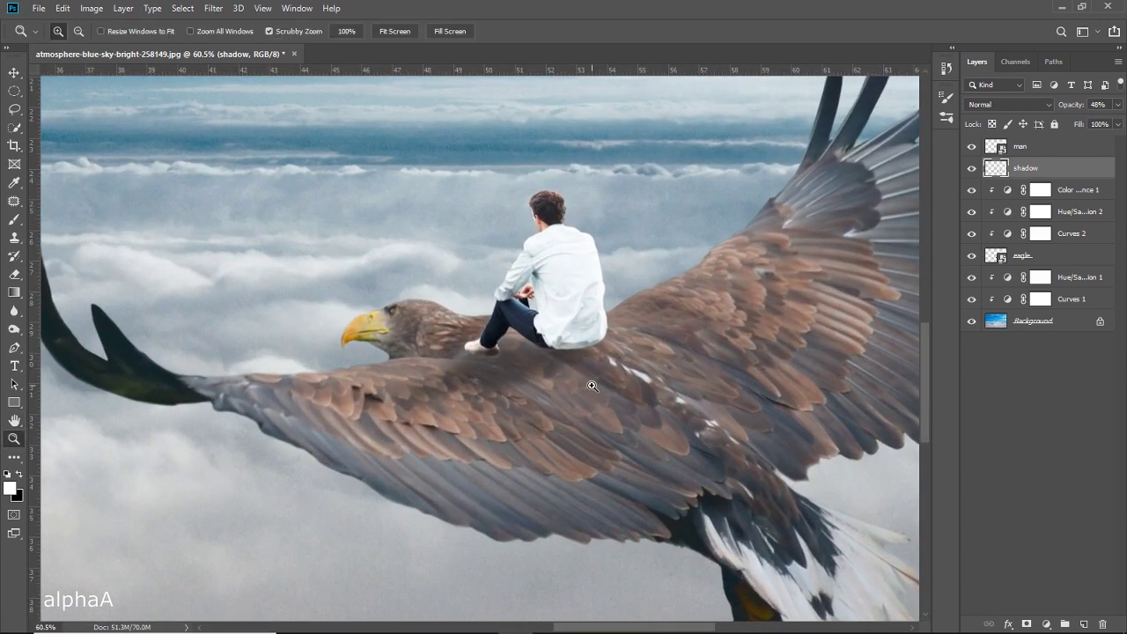
pyautogui.moveTo(595, 386); pyautogui.dragTo(632, 378)
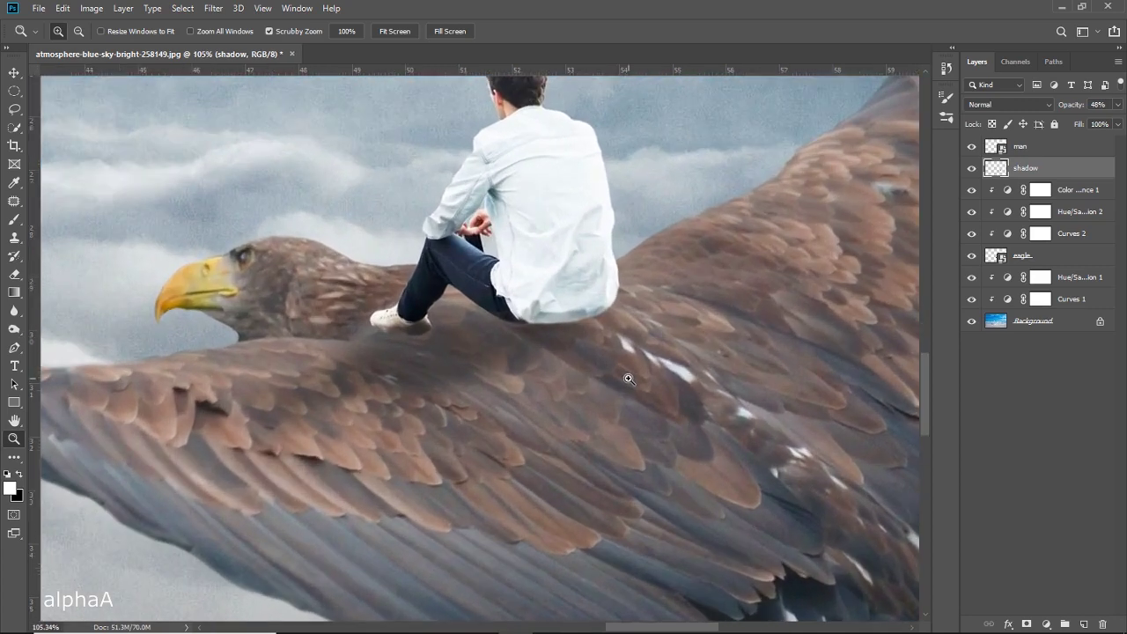
pyautogui.press('space')
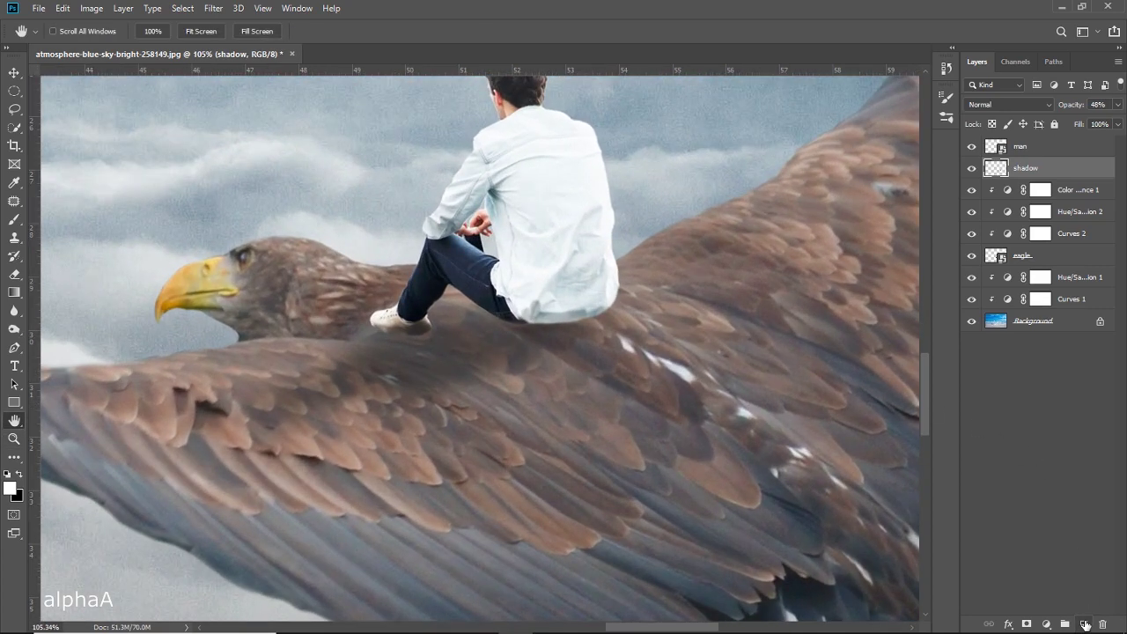
# Add a new layer above the shadow and fill it with 50% gray.
pyautogui.click(1084, 625)
pyautogui.scroll(1, 678, 338)
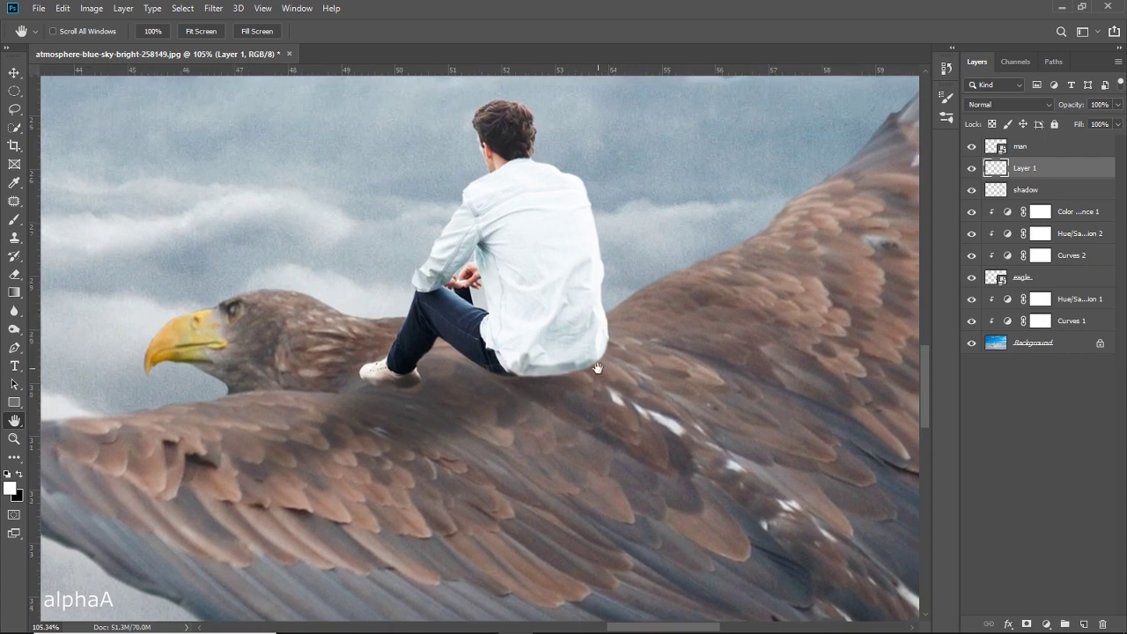
pyautogui.scroll(1, 630, 364)
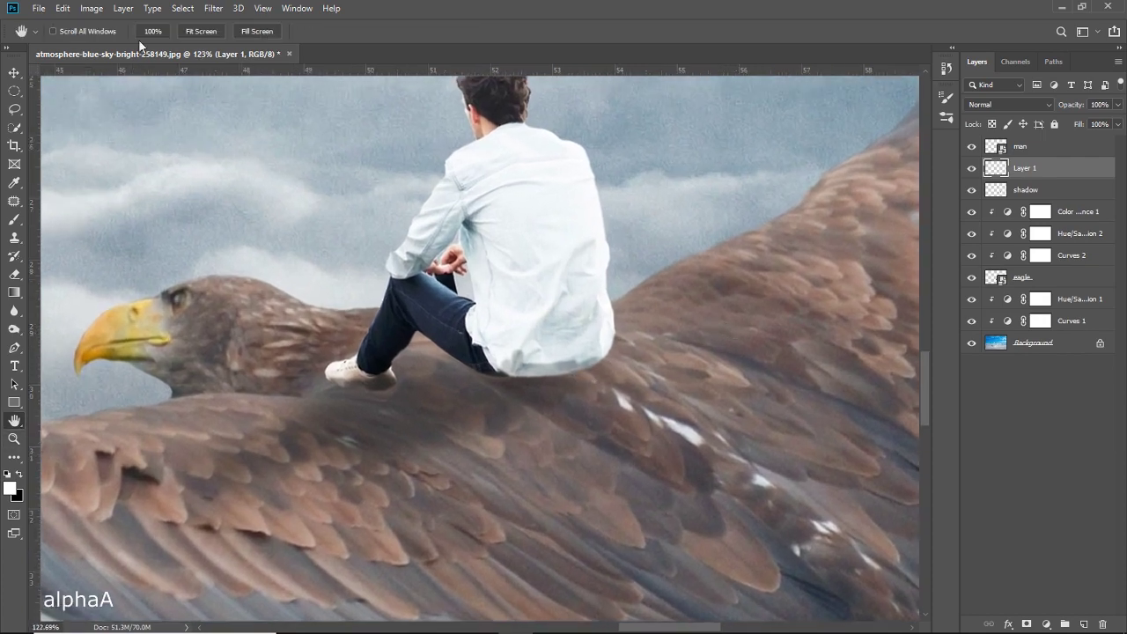
pyautogui.click(64, 8)
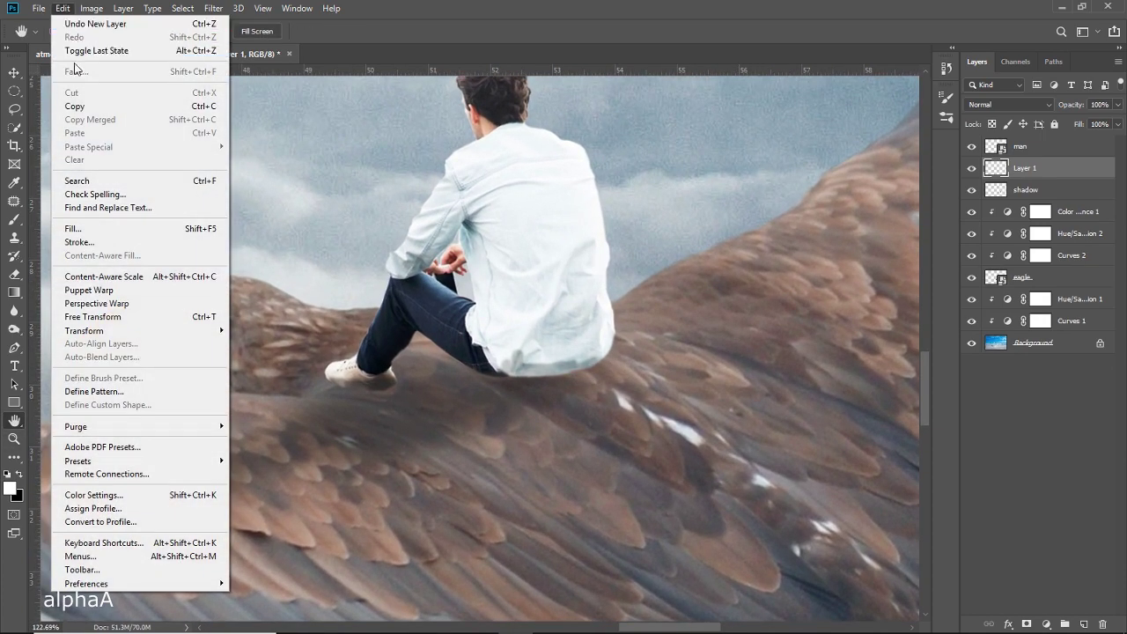
pyautogui.click(98, 230)
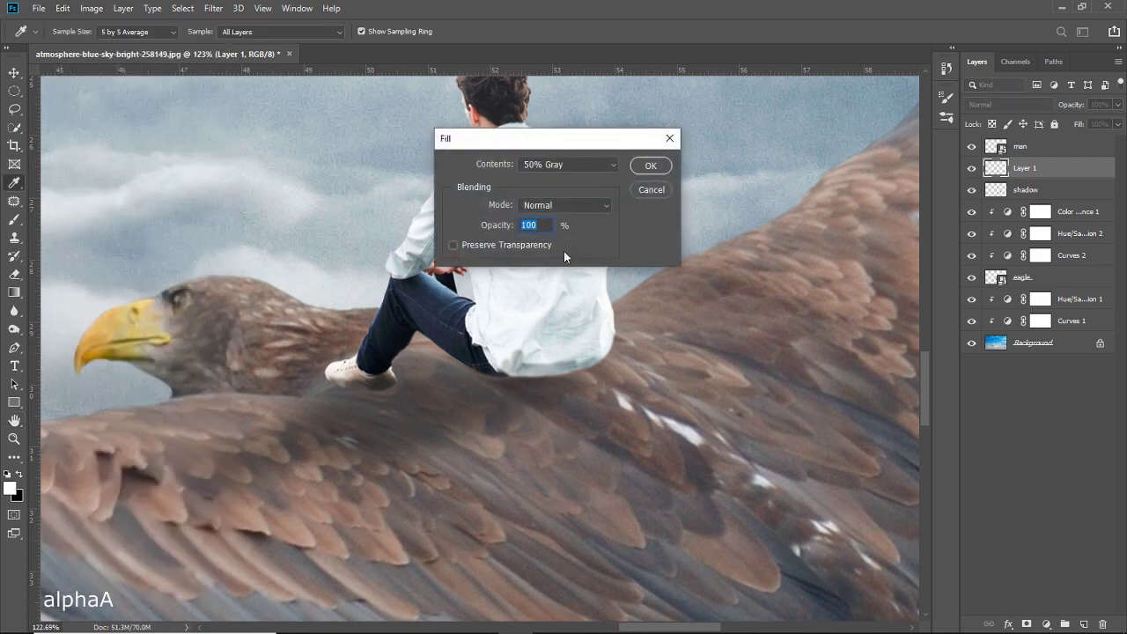
pyautogui.click(648, 167)
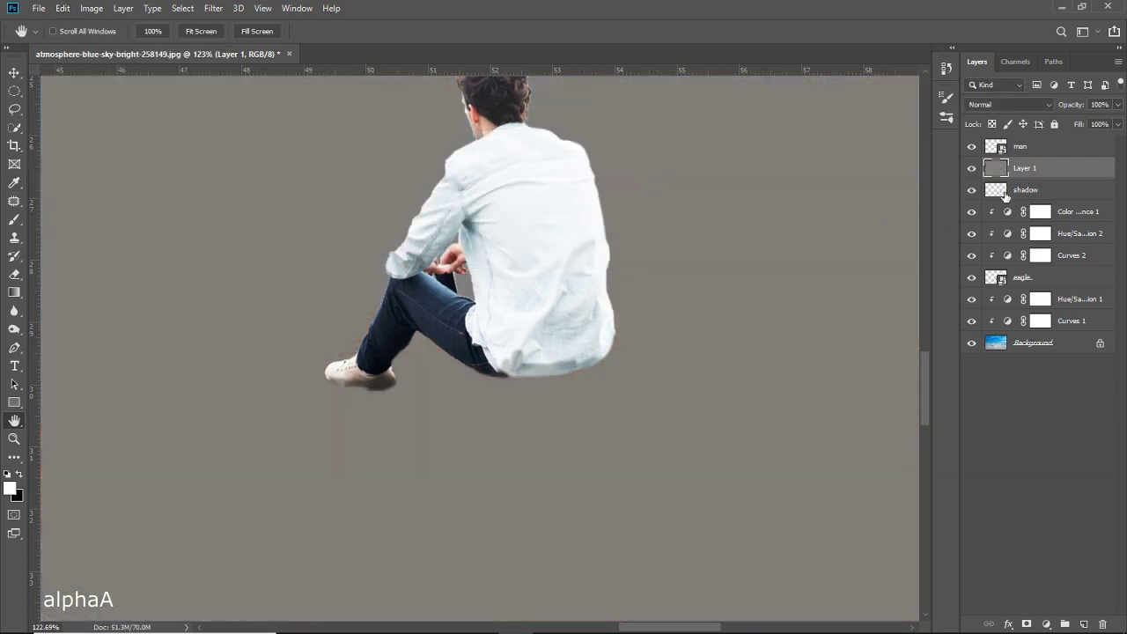
# Move the gray layer above the man, clip it to him, and set Overlay blending.
pyautogui.rightClick(1054, 169)
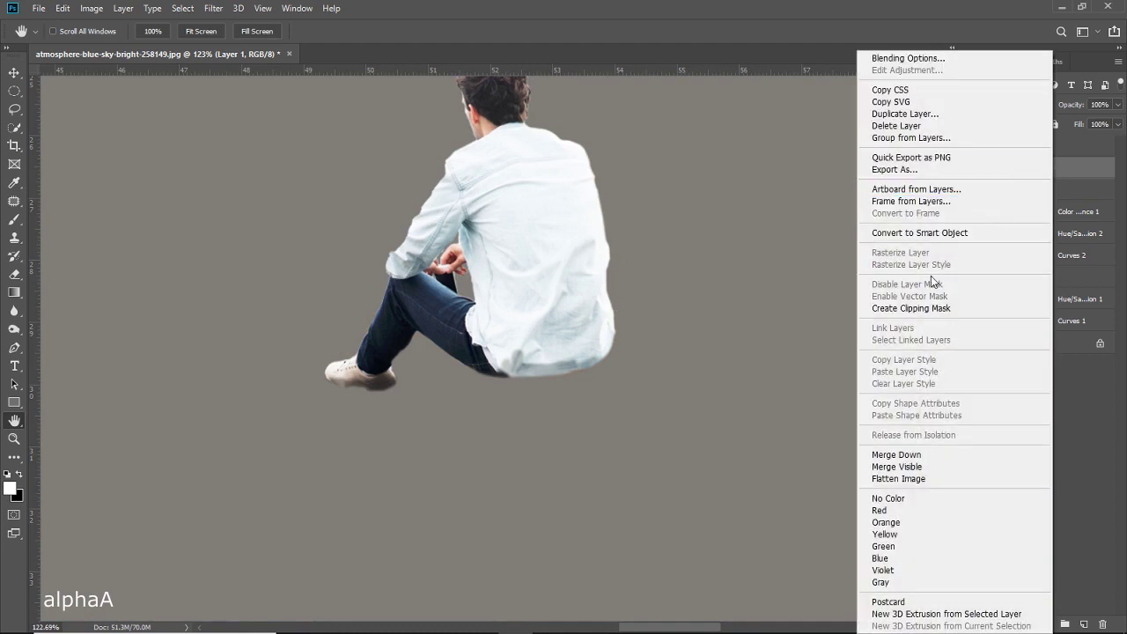
pyautogui.click(924, 309)
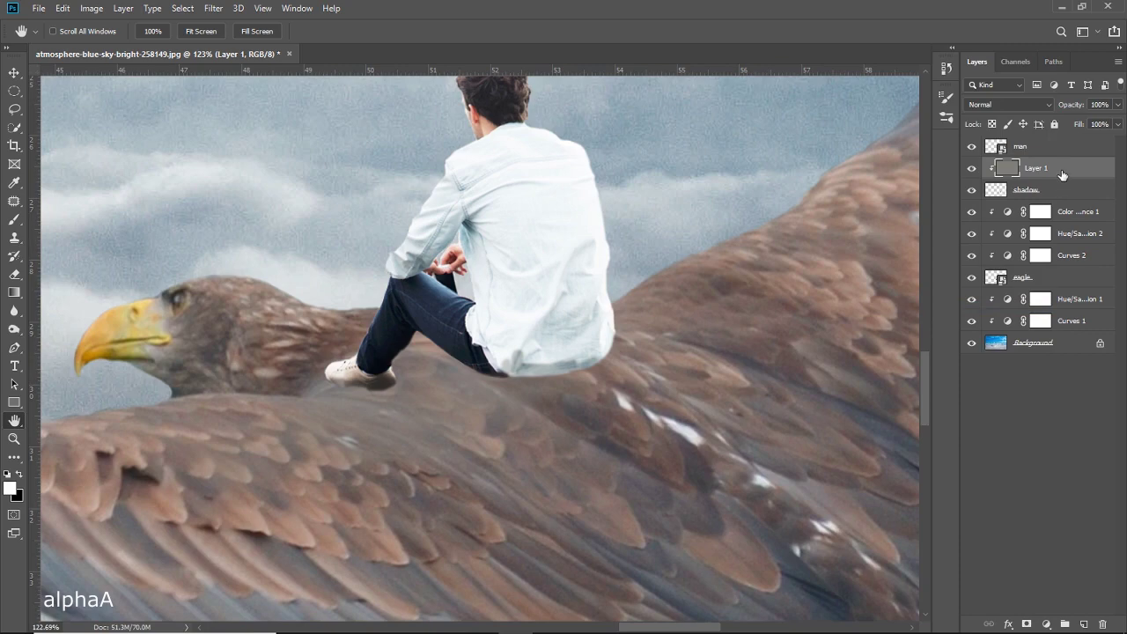
pyautogui.moveTo(1061, 172); pyautogui.dragTo(1061, 147)
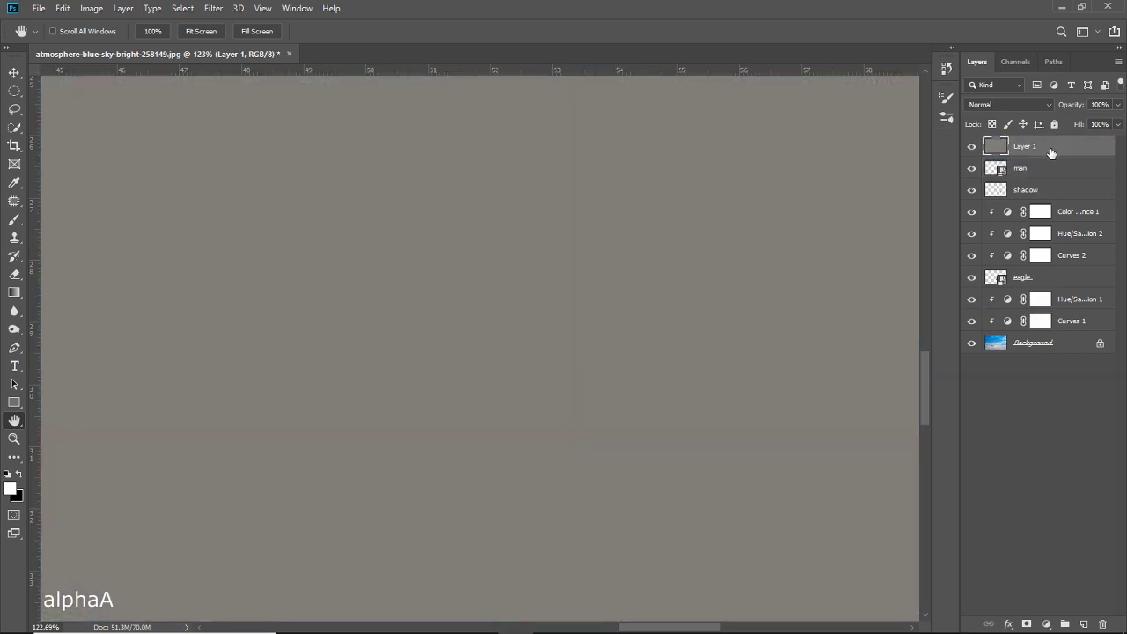
pyautogui.rightClick(1051, 153)
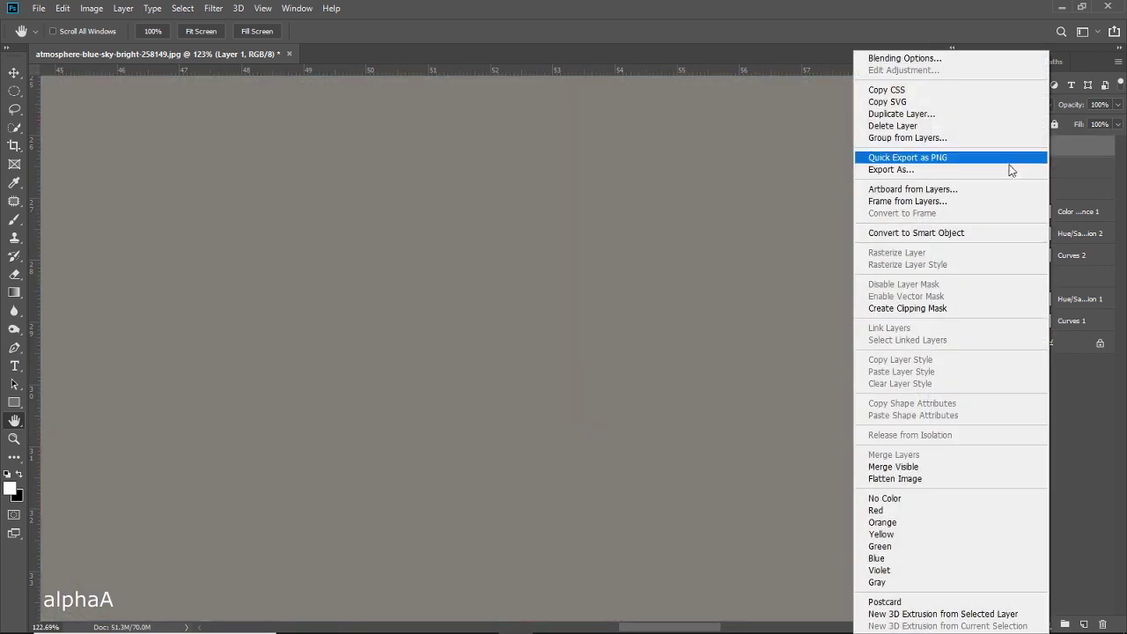
pyautogui.click(904, 308)
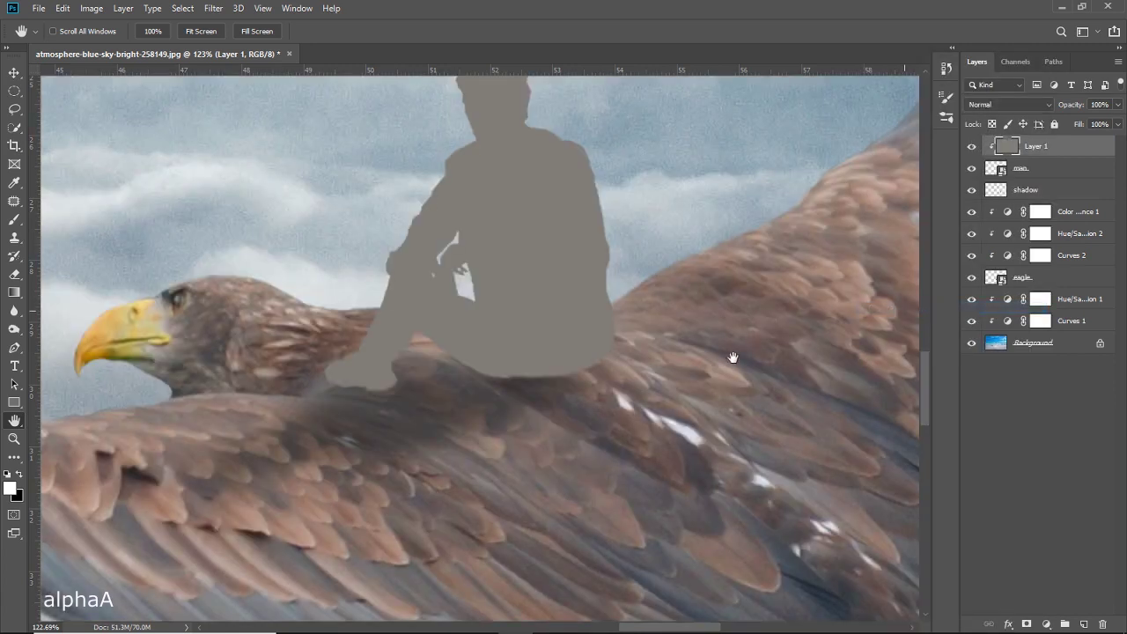
pyautogui.click(993, 108)
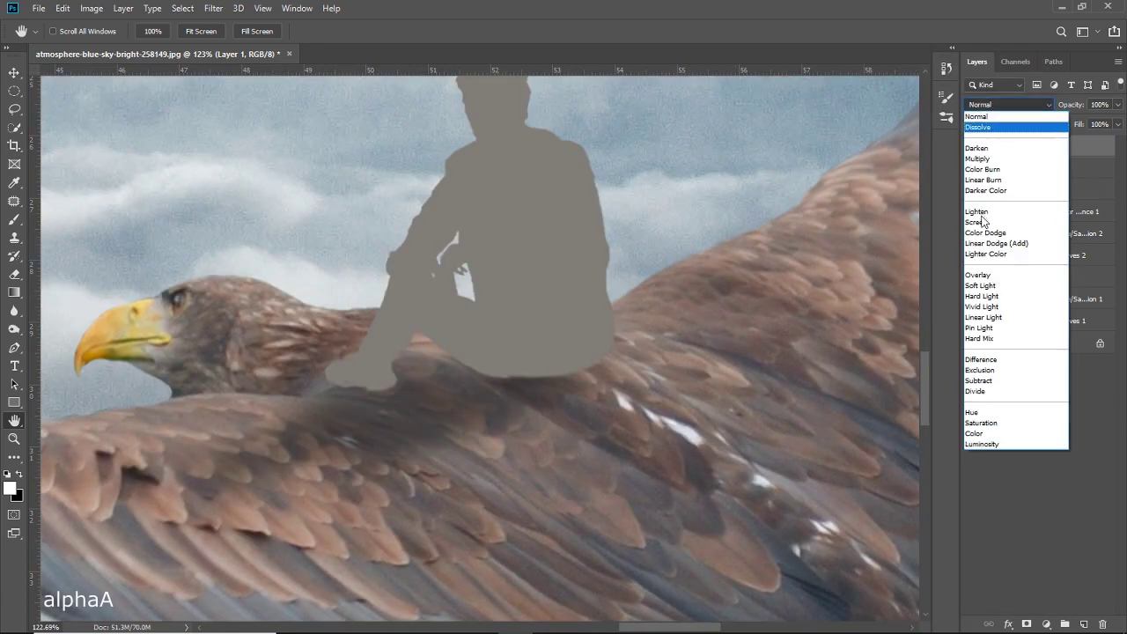
pyautogui.click(980, 276)
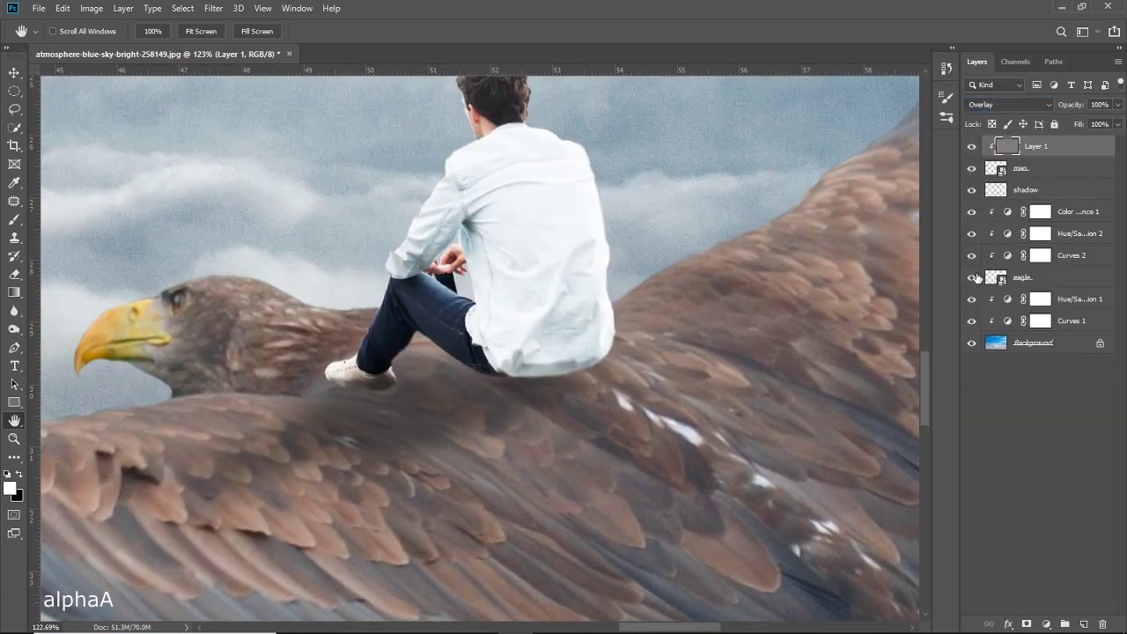
# Set up the Burn tool with a roughly 45 px brush at 15% exposure.
pyautogui.click(14, 330)
pyautogui.click(67, 342)
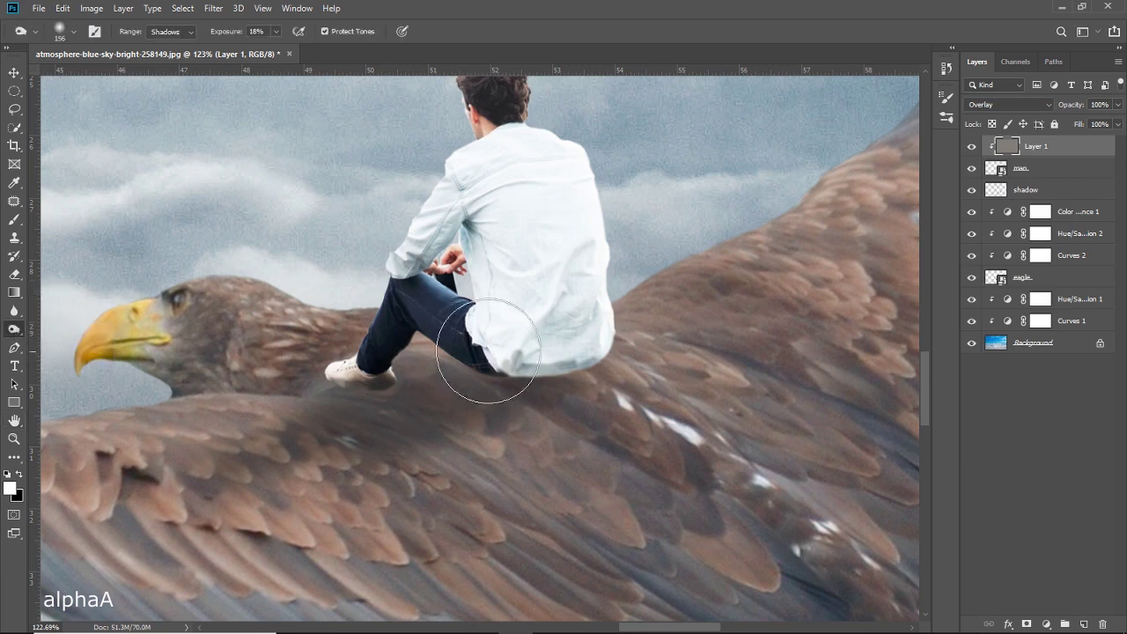
pyautogui.moveTo(560, 361); pyautogui.dragTo(526, 370)
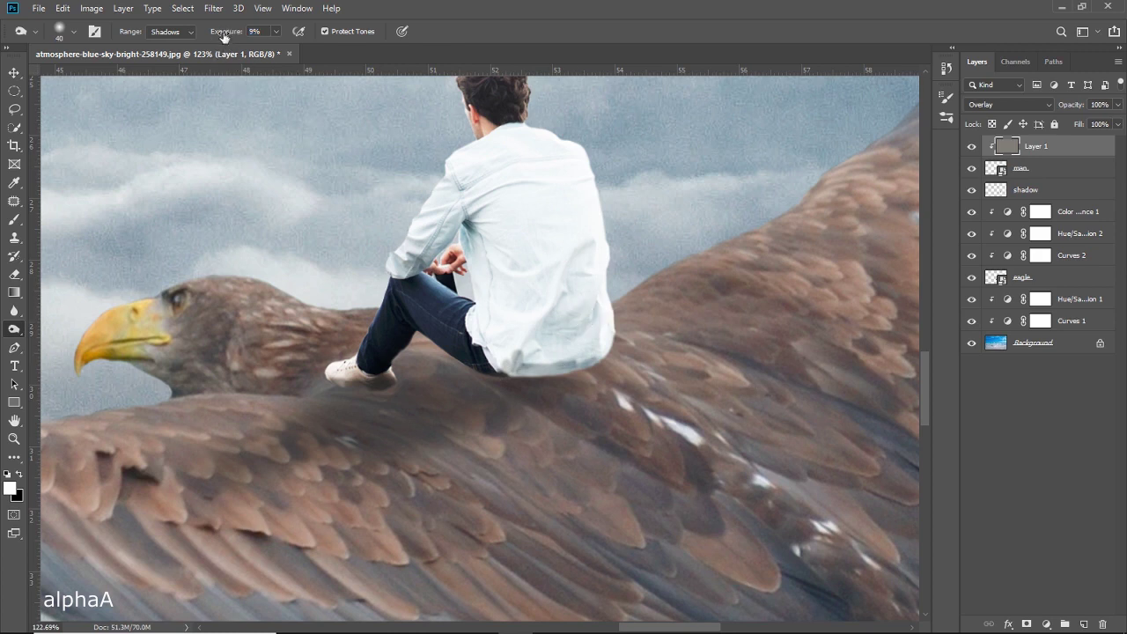
pyautogui.write('15')
pyautogui.press('Return')
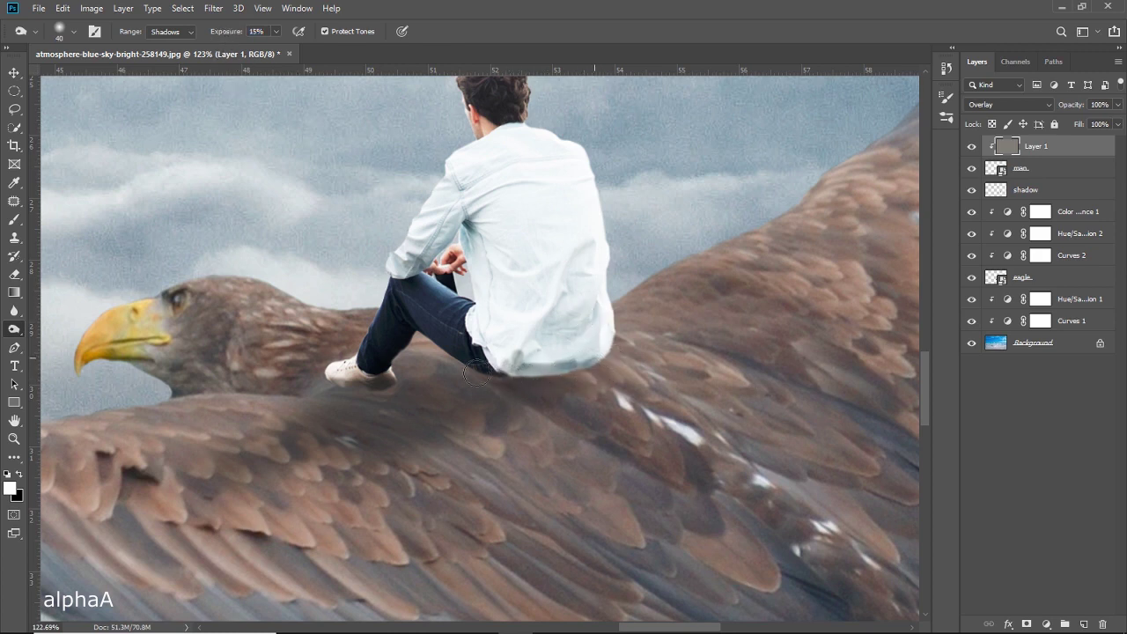
# Burn the shadow from the man's shoe along his shirt's bottom edge.
pyautogui.moveTo(447, 373); pyautogui.dragTo(588, 361)
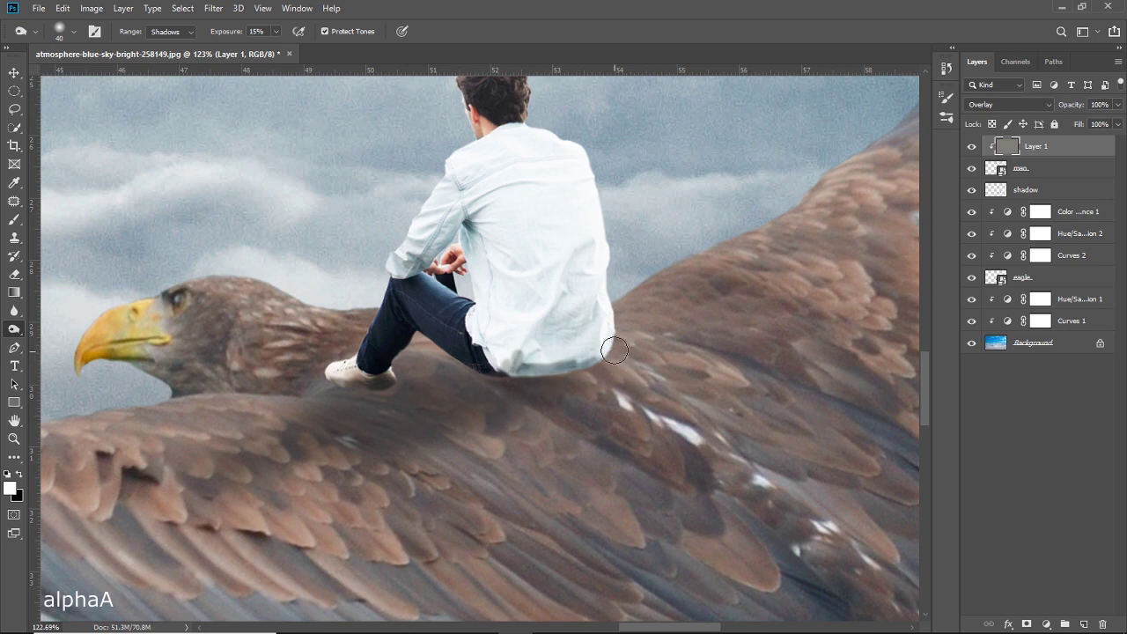
pyautogui.moveTo(511, 355)
pyautogui.mouseDown()
pyautogui.moveTo(523, 382)
pyautogui.moveTo(507, 380)
pyautogui.mouseUp()
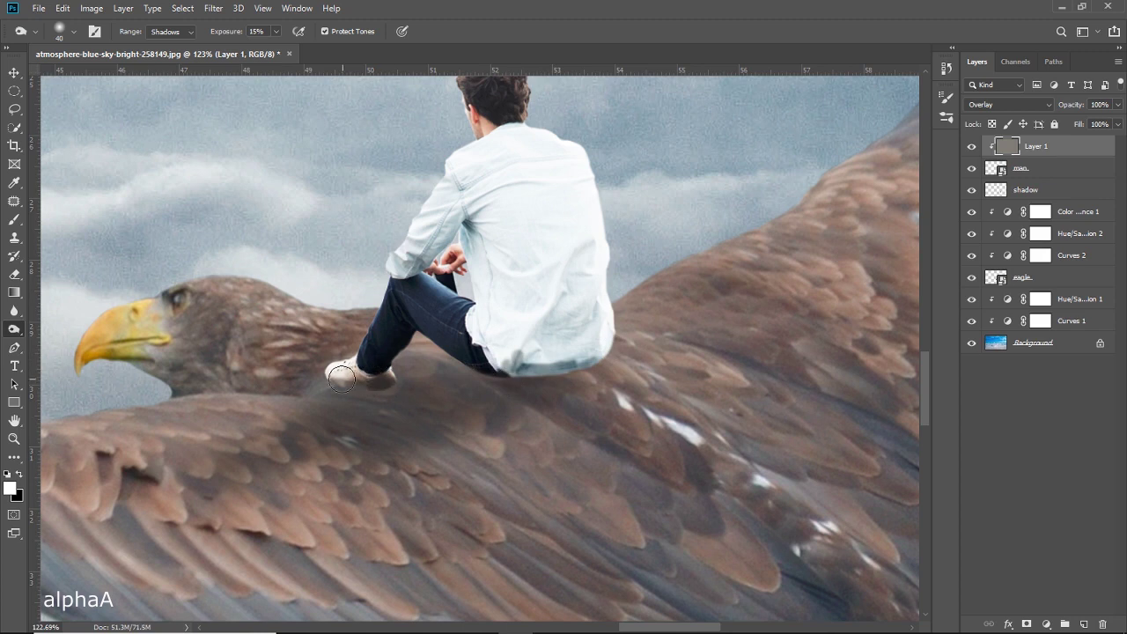
pyautogui.moveTo(316, 382)
pyautogui.mouseDown()
pyautogui.moveTo(393, 395)
pyautogui.moveTo(590, 357)
pyautogui.moveTo(554, 383)
pyautogui.mouseUp()
pyautogui.moveTo(617, 339)
pyautogui.mouseDown()
pyautogui.moveTo(509, 382)
pyautogui.moveTo(476, 356)
pyautogui.mouseUp()
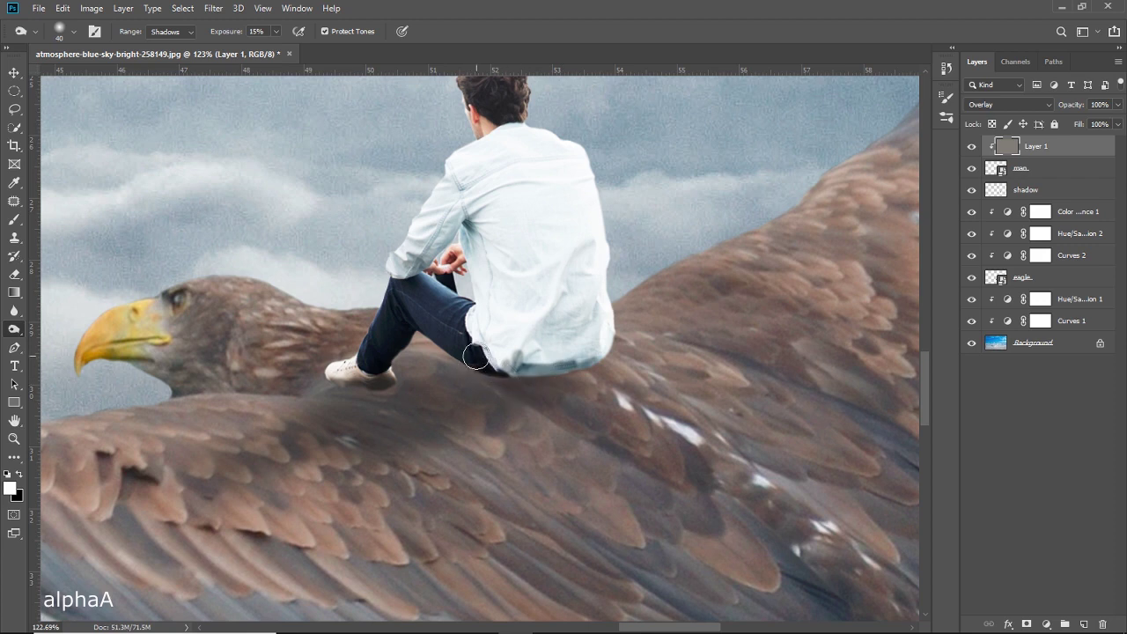
pyautogui.moveTo(617, 352); pyautogui.dragTo(529, 355)
pyautogui.moveTo(593, 337); pyautogui.dragTo(534, 355)
pyautogui.click(1076, 220)
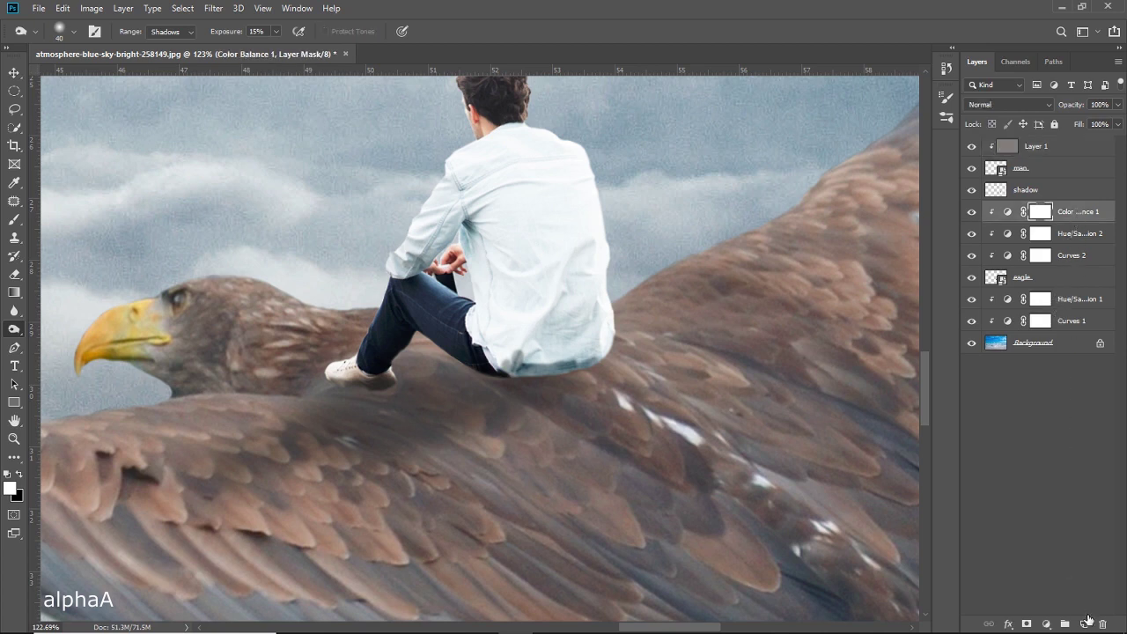
# Add Layer 2 above Color Balance 1, filled 50% gray, clipped to the eagle, in Overlay mode.
pyautogui.click(1087, 622)
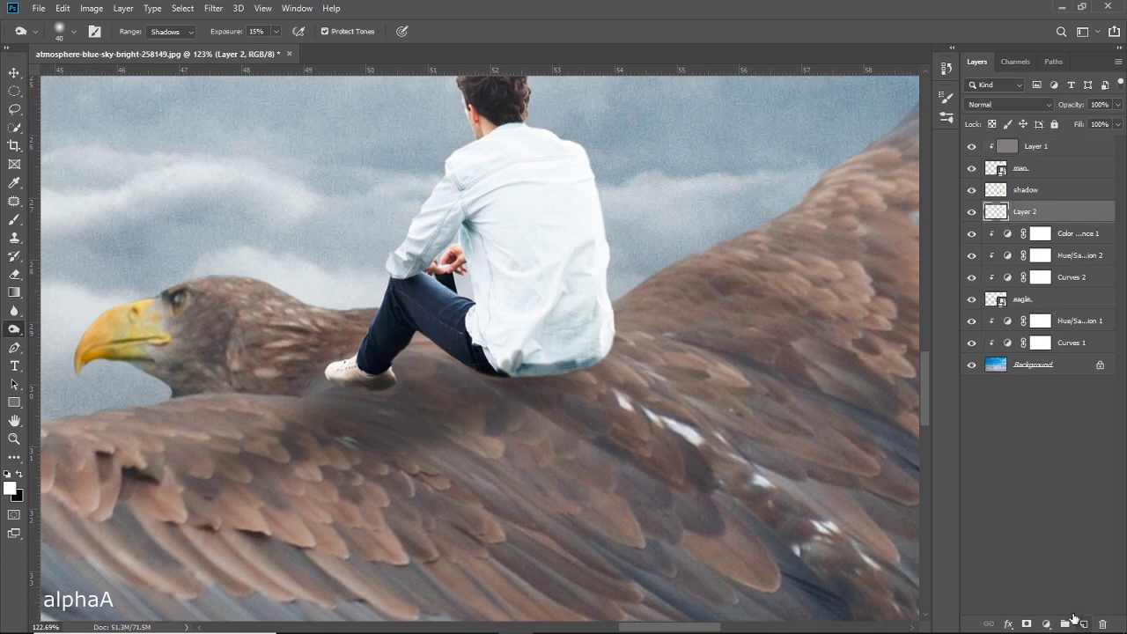
pyautogui.click(64, 8)
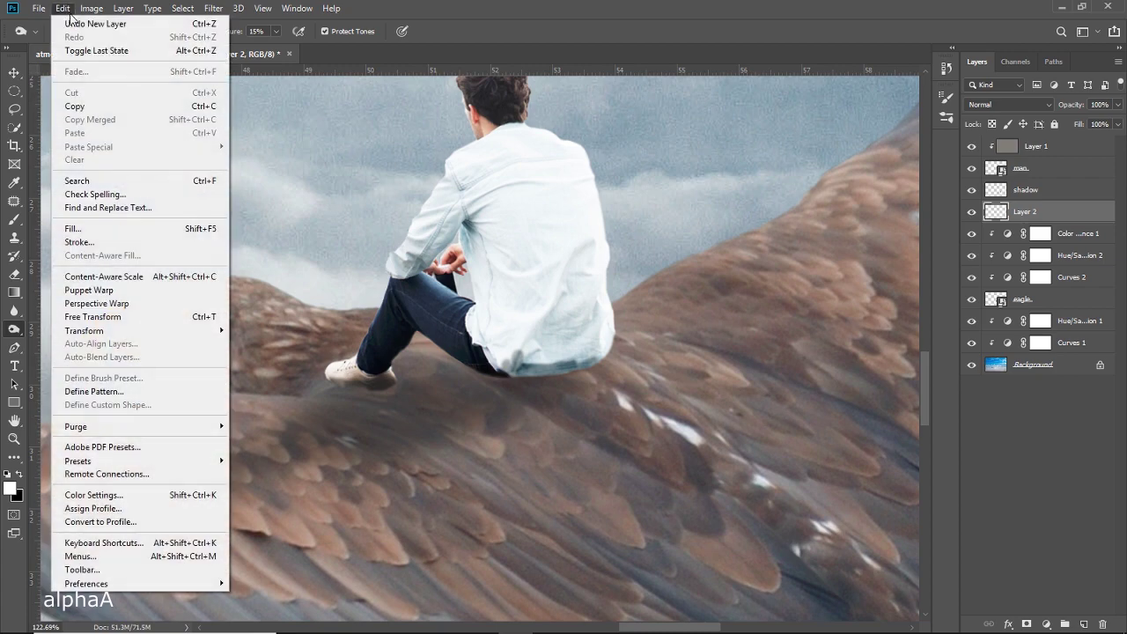
pyautogui.click(74, 228)
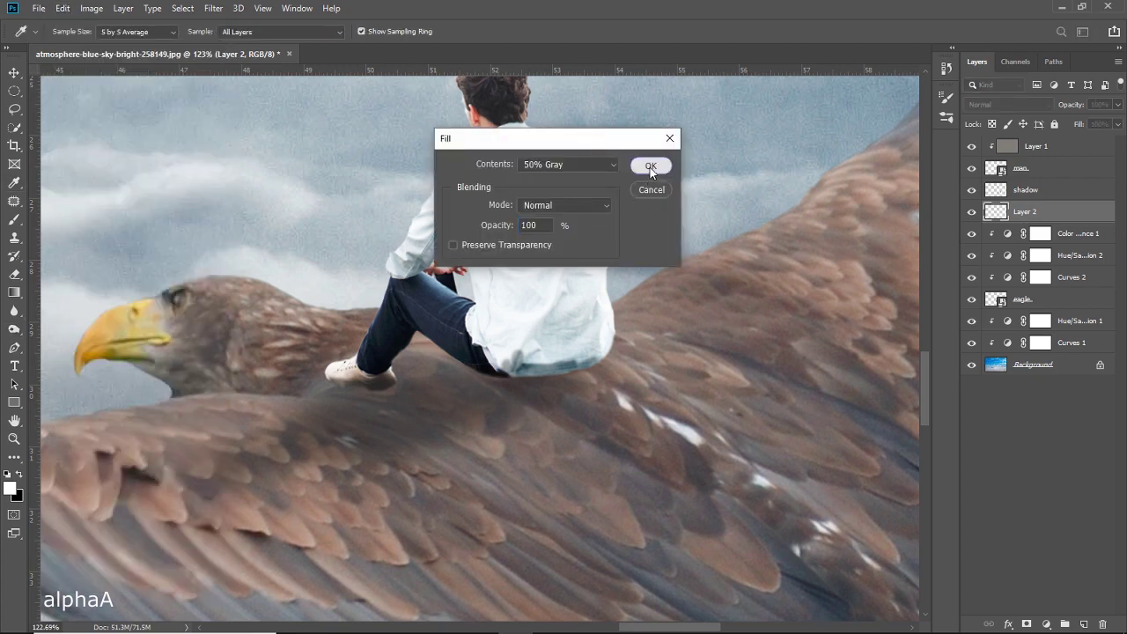
pyautogui.click(650, 168)
pyautogui.press('o')
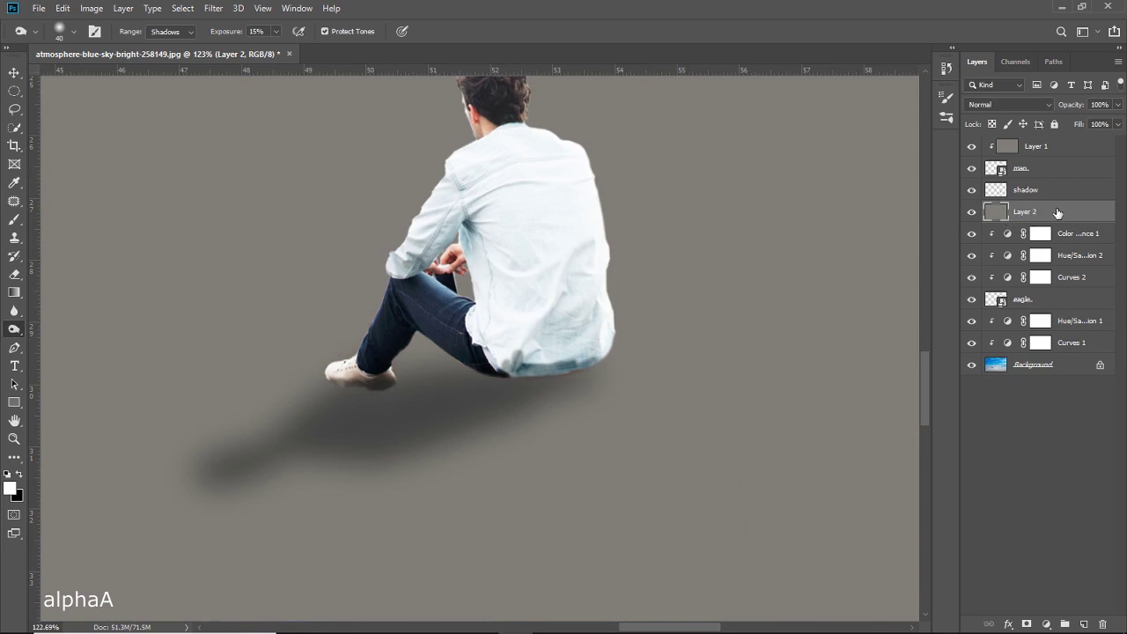
pyautogui.rightClick(1057, 212)
pyautogui.click(918, 308)
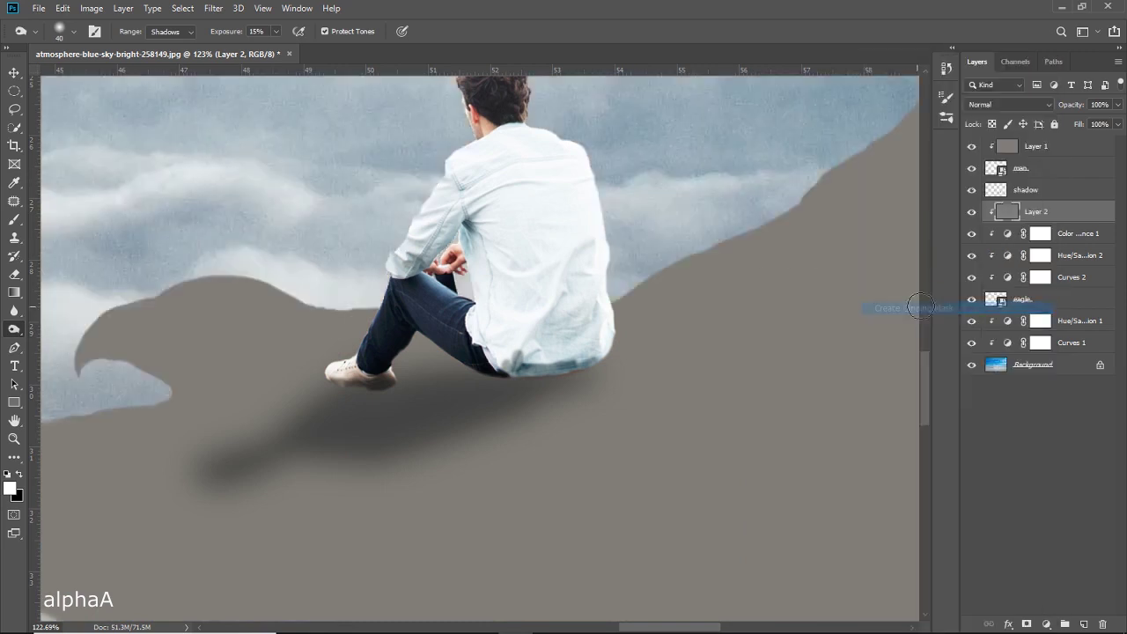
pyautogui.click(1015, 105)
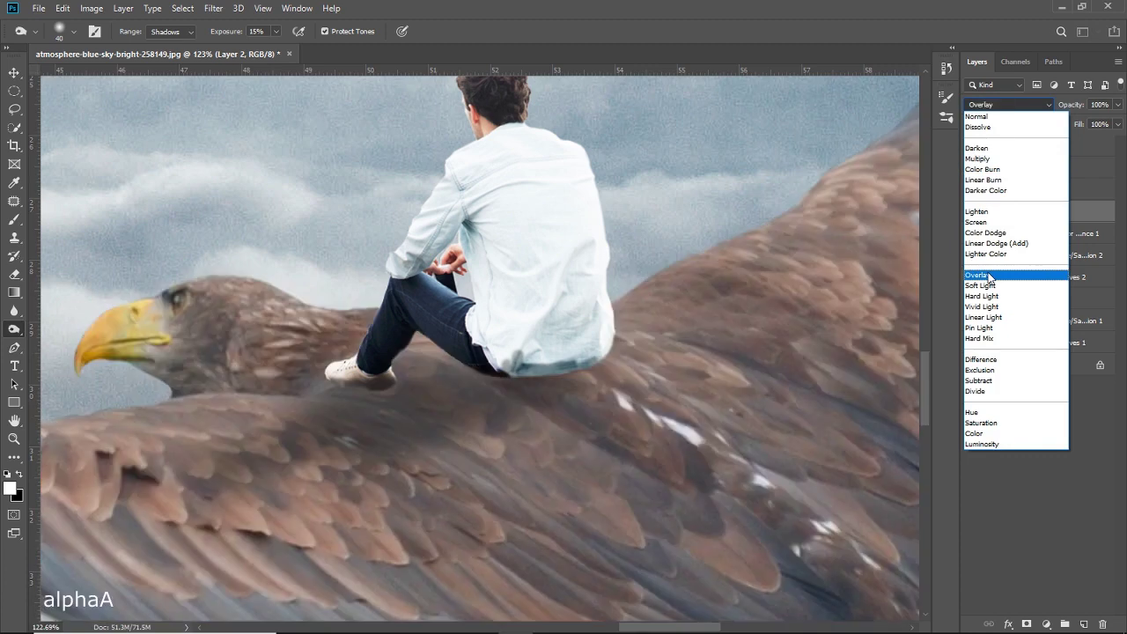
pyautogui.click(989, 275)
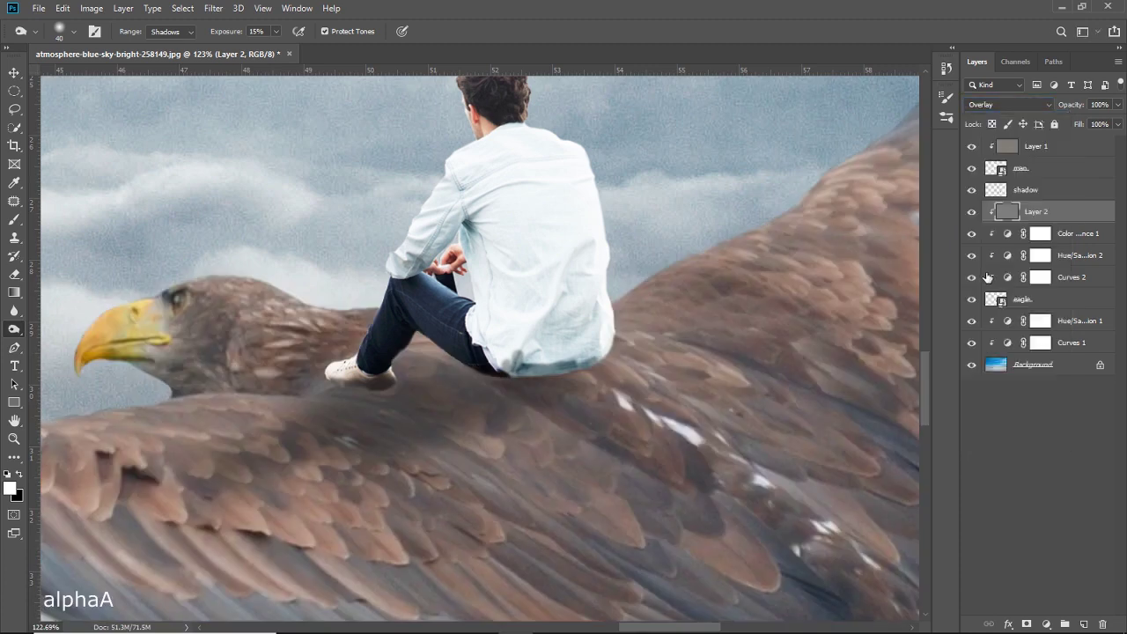
# Burn the eagle's back beneath the man's seat, then zoom out and toggle Layer 1 to compare.
pyautogui.moveTo(557, 377); pyautogui.dragTo(334, 379)
pyautogui.moveTo(467, 367)
pyautogui.mouseDown()
pyautogui.moveTo(586, 375)
pyautogui.moveTo(514, 389)
pyautogui.moveTo(526, 384)
pyautogui.moveTo(470, 362)
pyautogui.moveTo(470, 372)
pyautogui.moveTo(537, 382)
pyautogui.moveTo(470, 365)
pyautogui.moveTo(606, 369)
pyautogui.moveTo(442, 358)
pyautogui.moveTo(345, 386)
pyautogui.moveTo(402, 395)
pyautogui.moveTo(313, 375)
pyautogui.mouseUp()
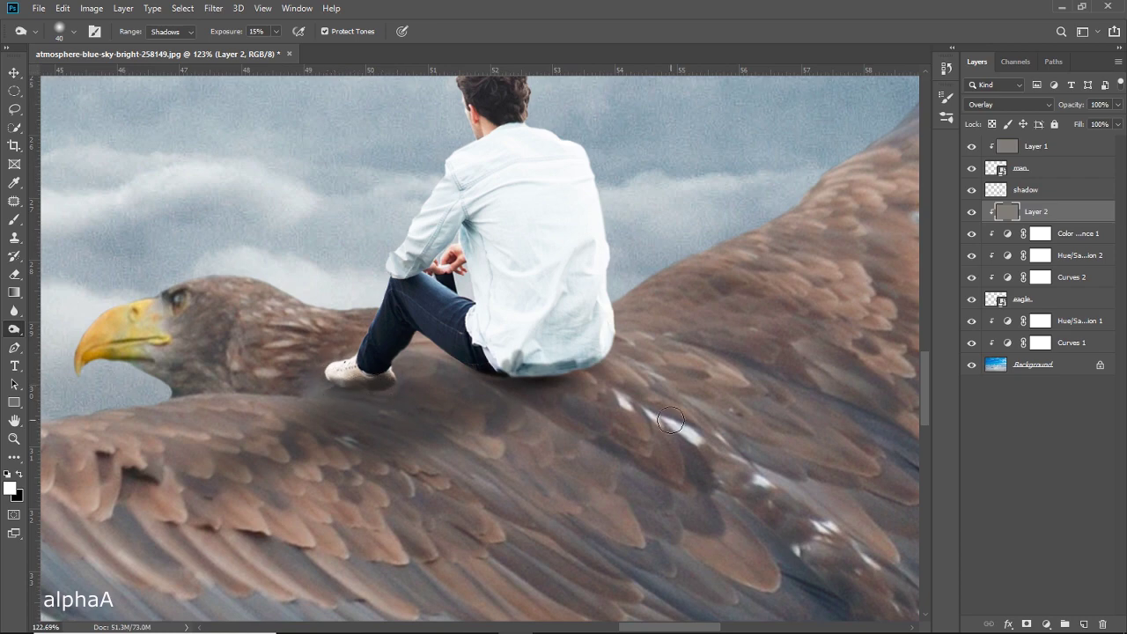
pyautogui.press('z')
pyautogui.moveTo(665, 412); pyautogui.dragTo(584, 423)
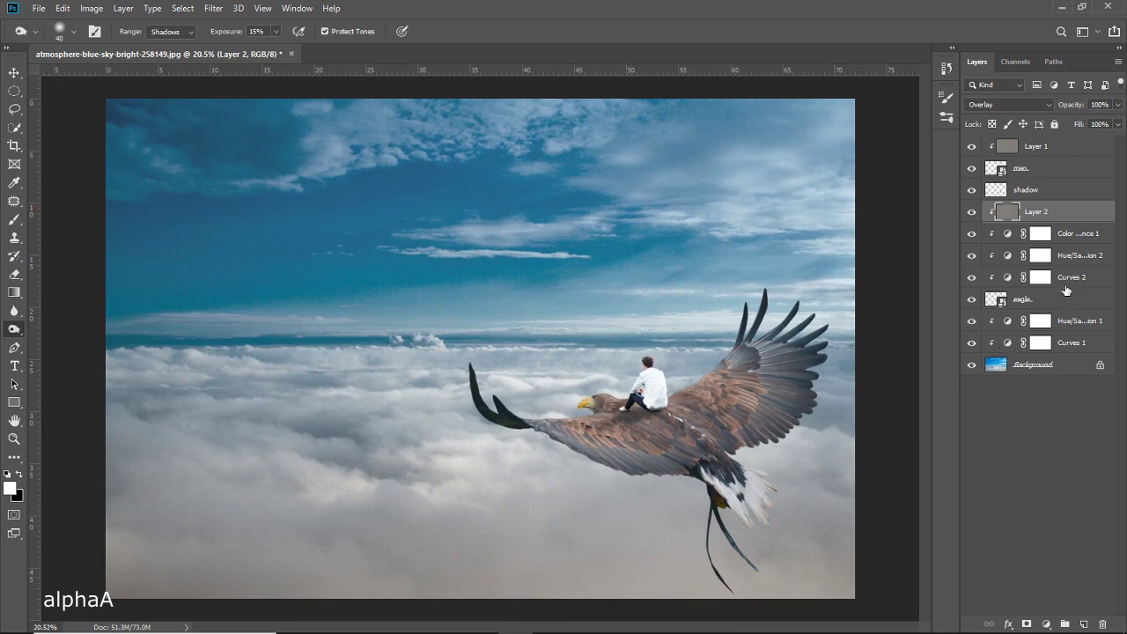
pyautogui.click(1061, 149)
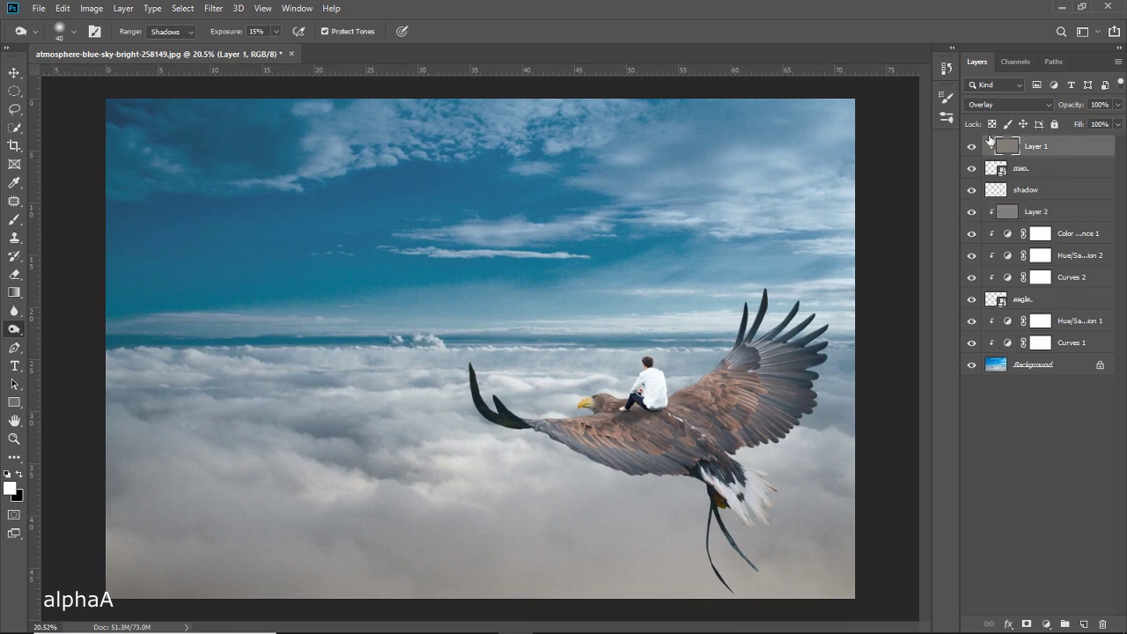
pyautogui.click(973, 146)
# Place the castle image embedded, scaled to about 407% and positioned left of the eagle.
pyautogui.click(39, 8)
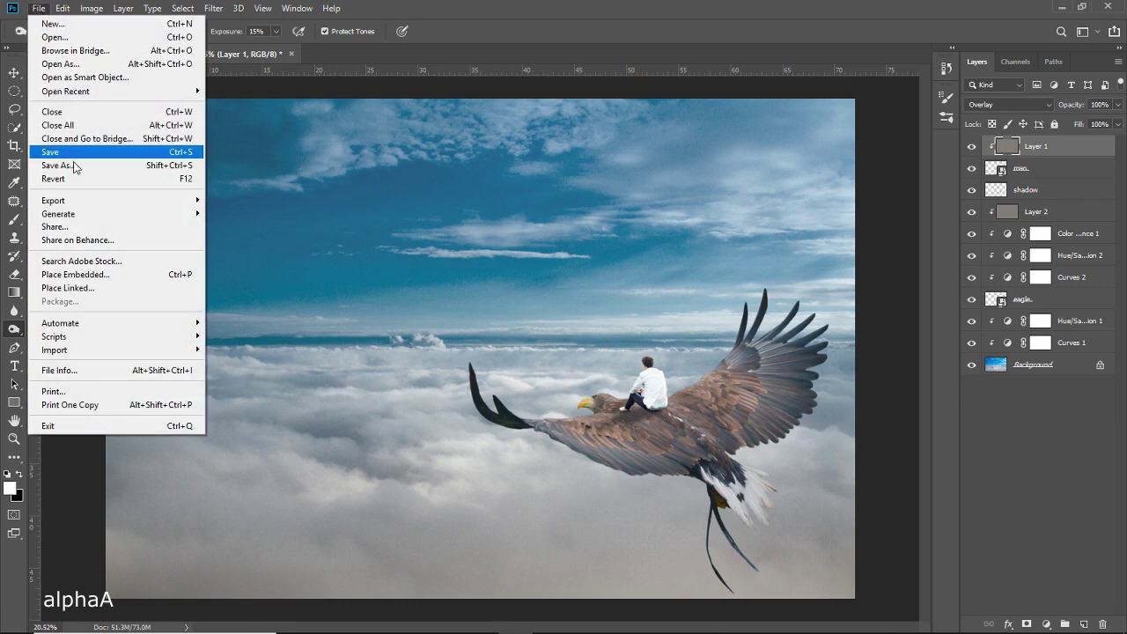
pyautogui.click(86, 274)
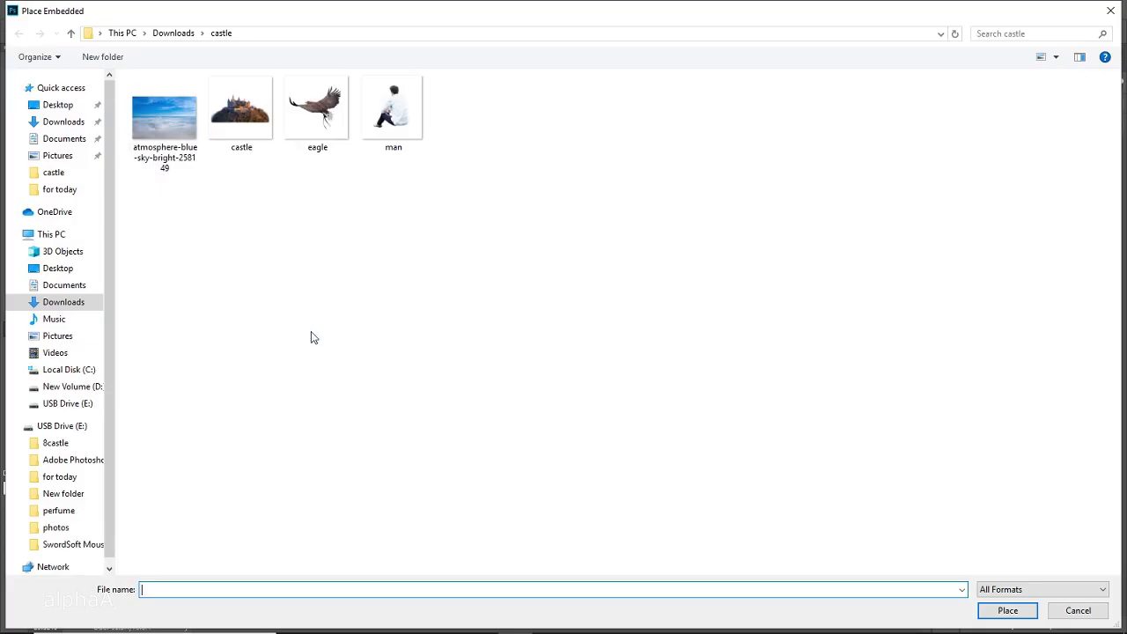
pyautogui.click(219, 137)
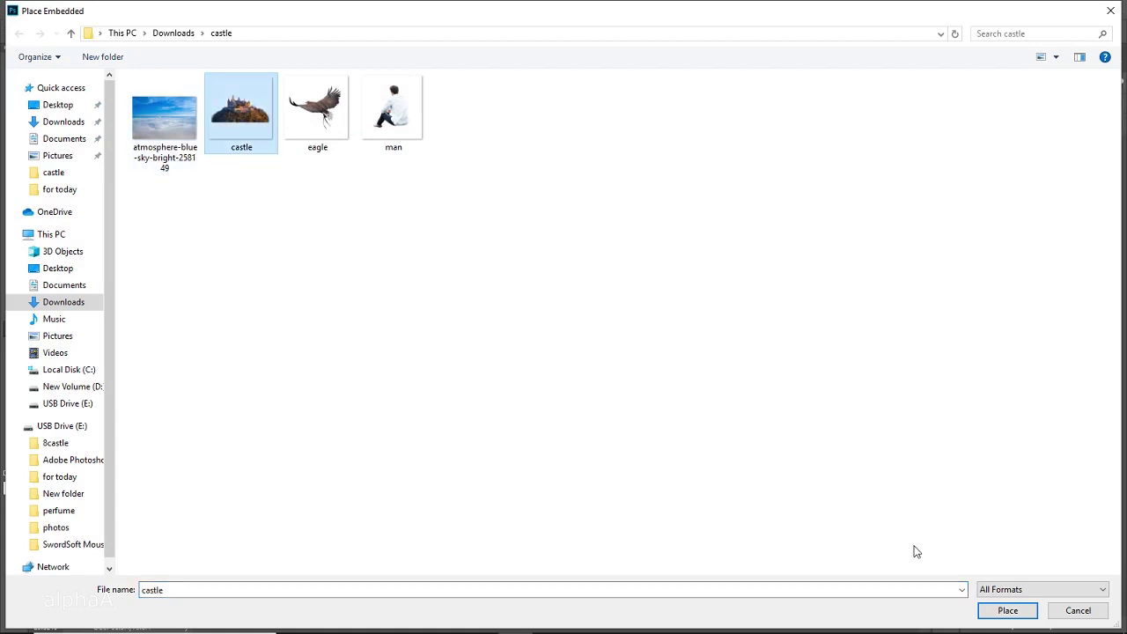
pyautogui.click(1007, 610)
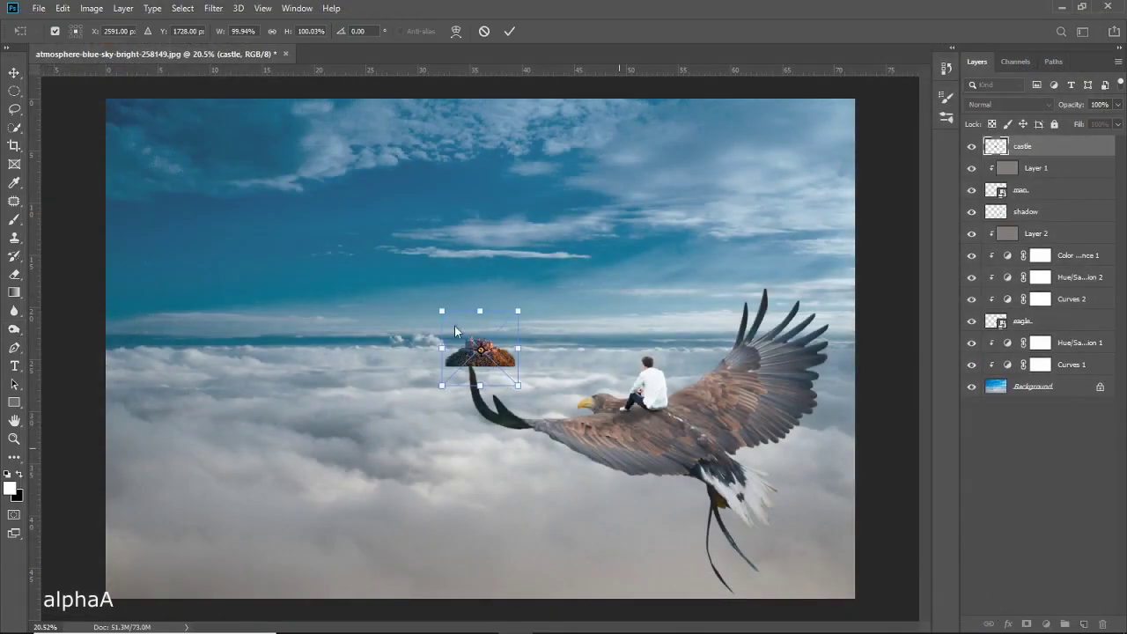
pyautogui.moveTo(440, 310); pyautogui.dragTo(360, 231)
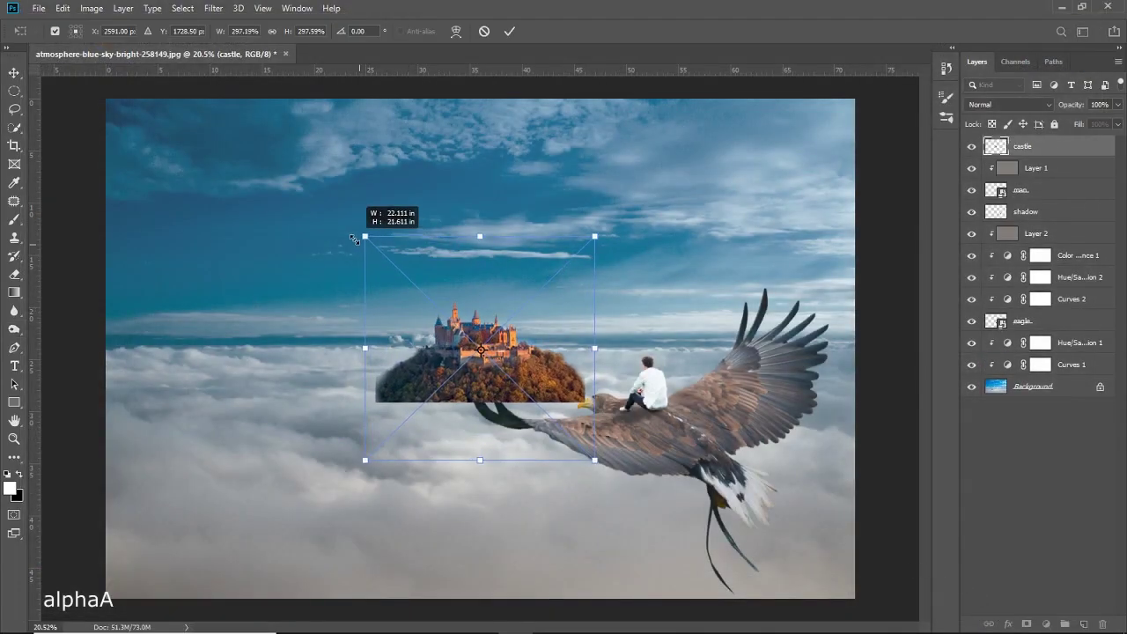
pyautogui.moveTo(447, 373); pyautogui.dragTo(279, 372)
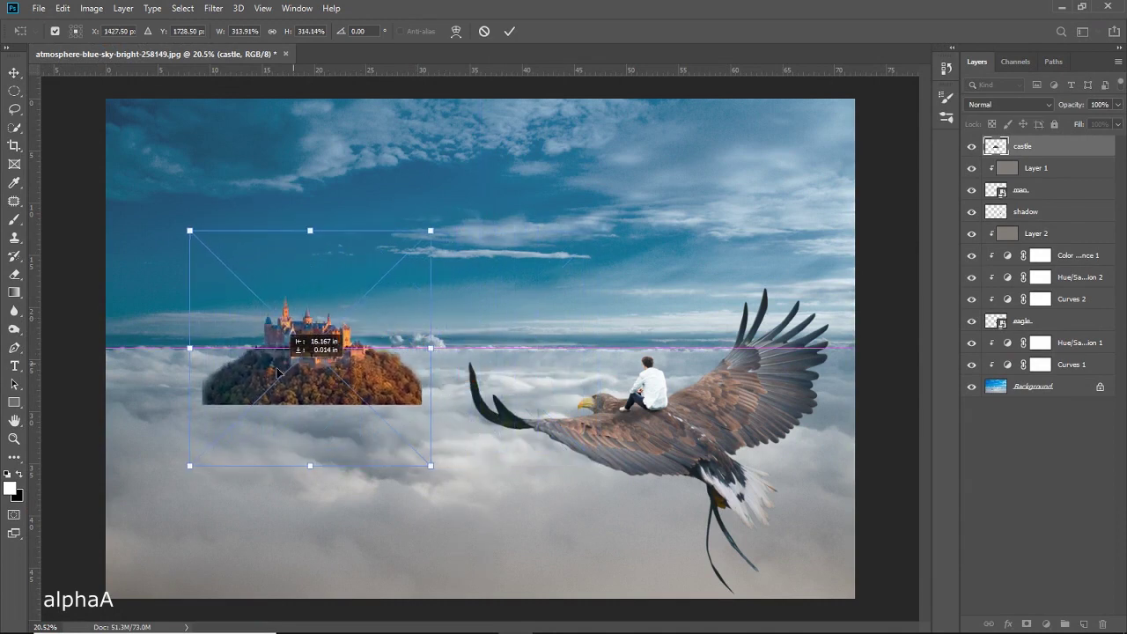
pyautogui.moveTo(429, 232); pyautogui.dragTo(483, 206)
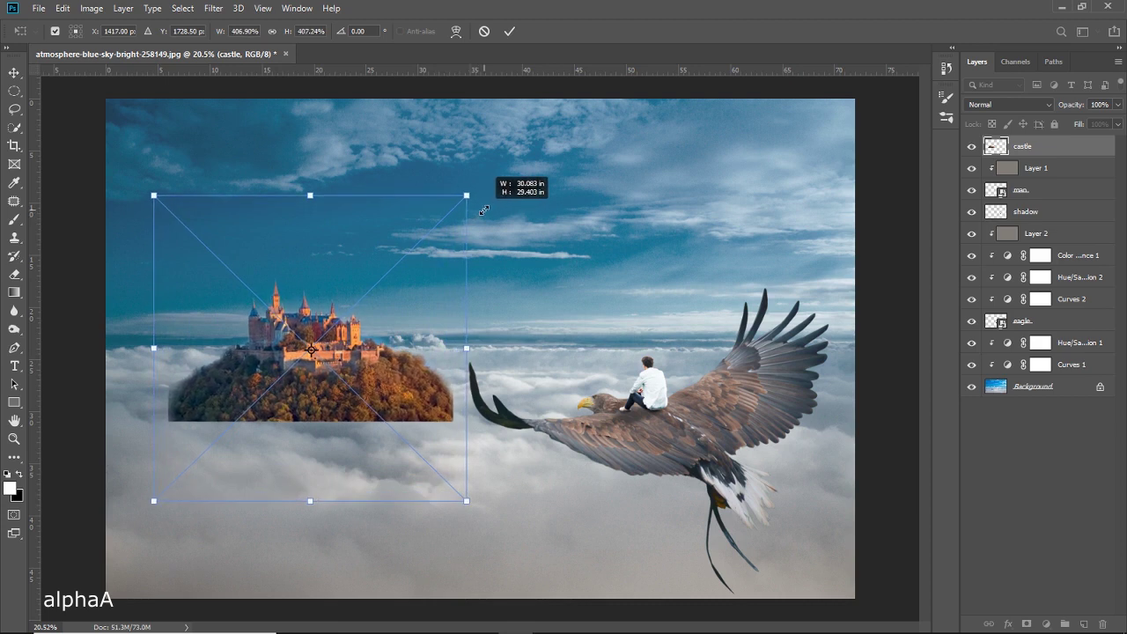
pyautogui.moveTo(370, 382); pyautogui.dragTo(385, 381)
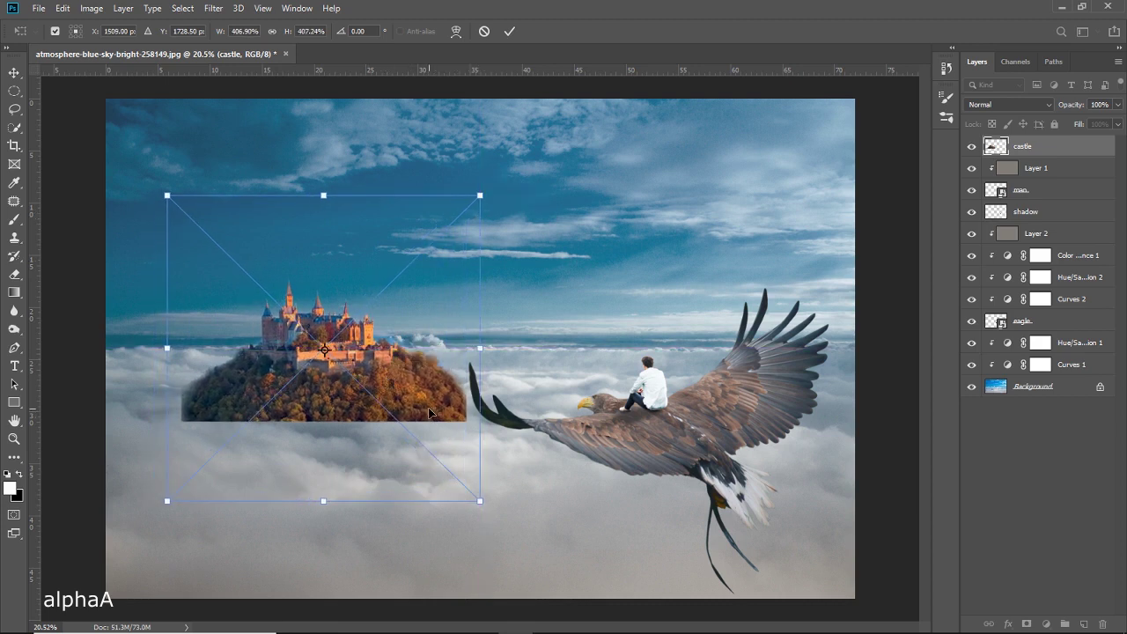
pyautogui.click(508, 33)
pyautogui.press('o')
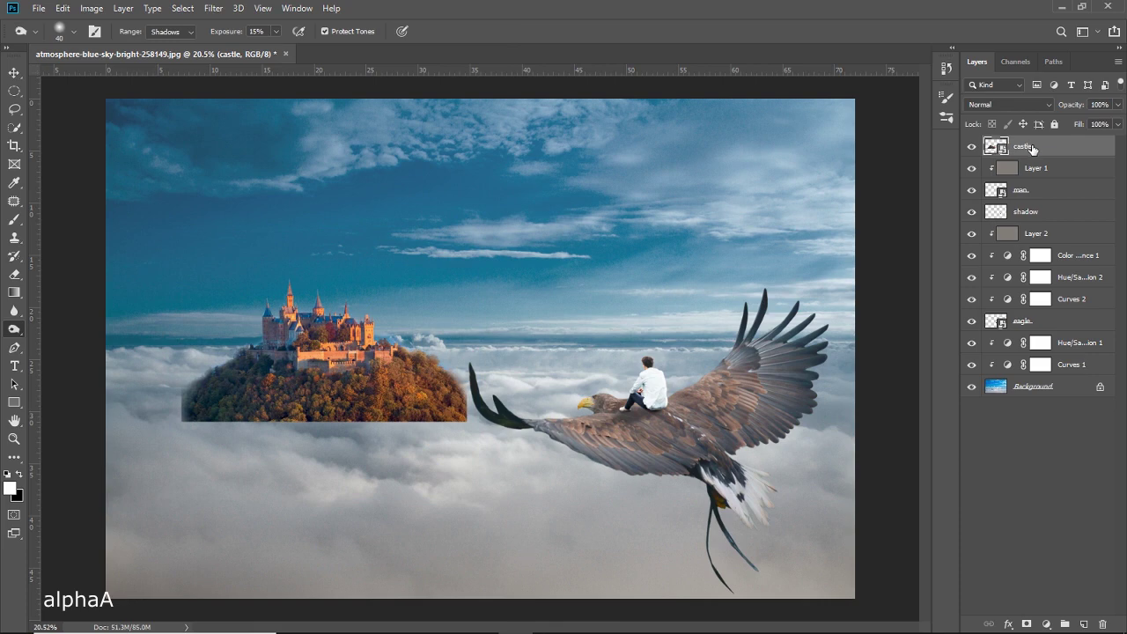
# Rasterize the castle layer, add a layer mask, and ready a 378 px black brush.
pyautogui.rightClick(1033, 149)
pyautogui.click(906, 284)
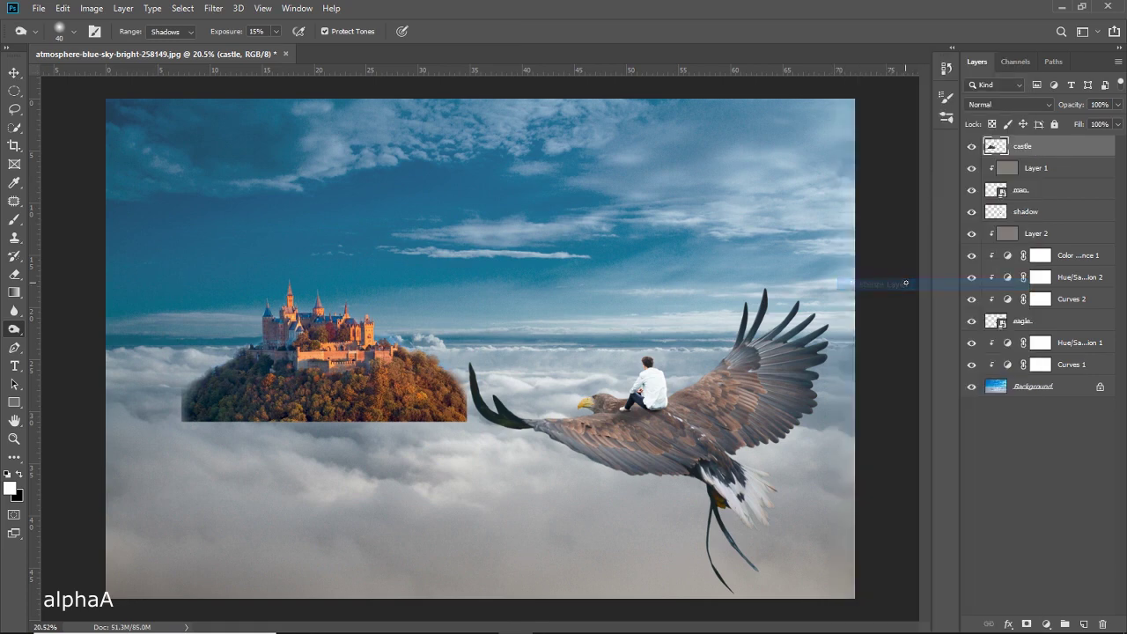
pyautogui.click(1027, 625)
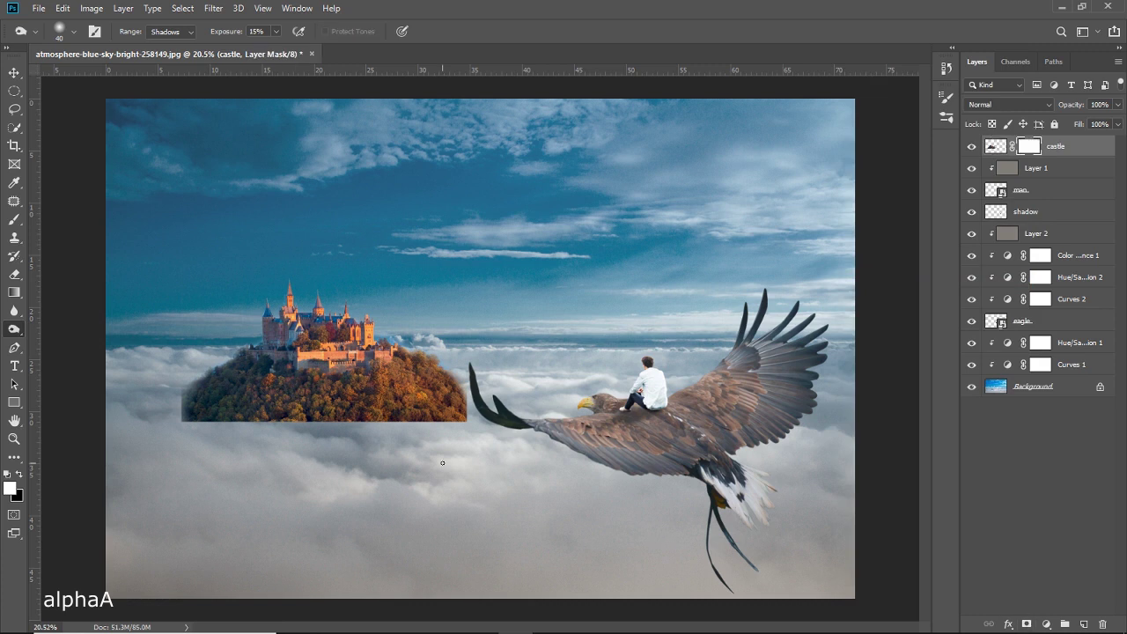
pyautogui.click(14, 220)
pyautogui.moveTo(265, 409); pyautogui.dragTo(342, 410)
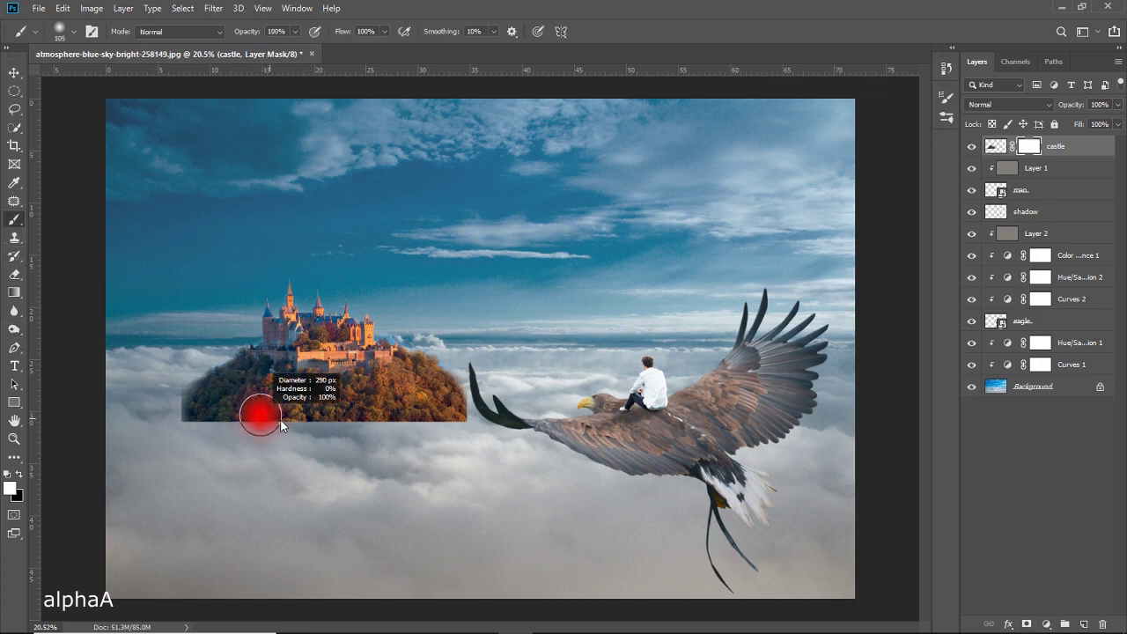
pyautogui.click(19, 476)
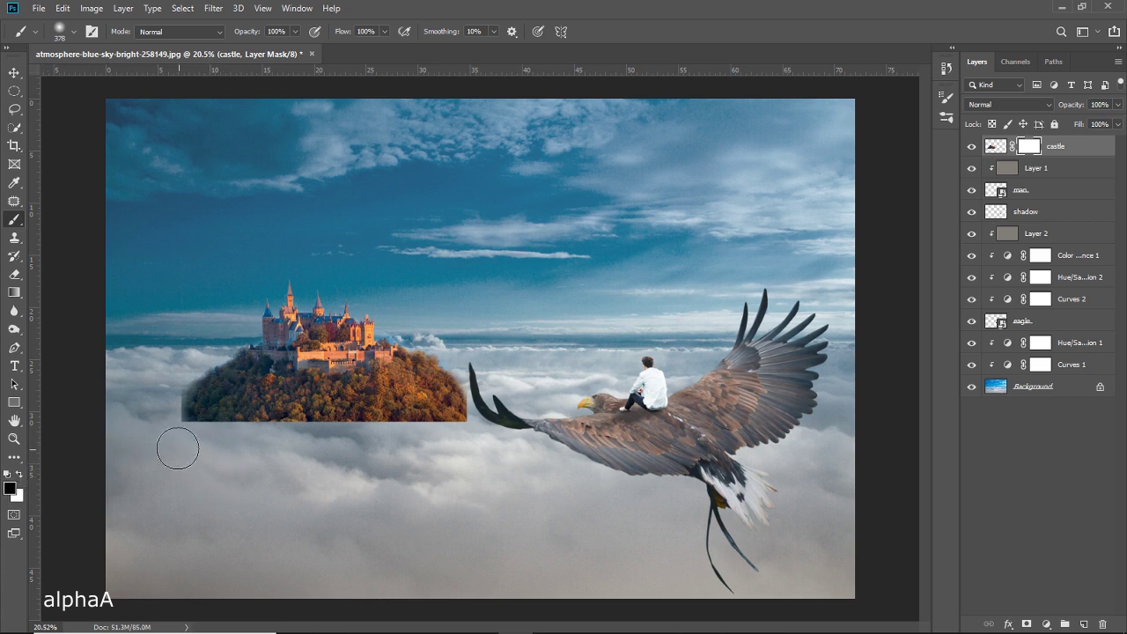
# Paint black on the mask to fade the hill's lower edge, then zoom in on the castle.
pyautogui.moveTo(189, 435)
pyautogui.mouseDown()
pyautogui.moveTo(290, 468)
pyautogui.moveTo(233, 439)
pyautogui.moveTo(516, 428)
pyautogui.moveTo(465, 428)
pyautogui.mouseUp()
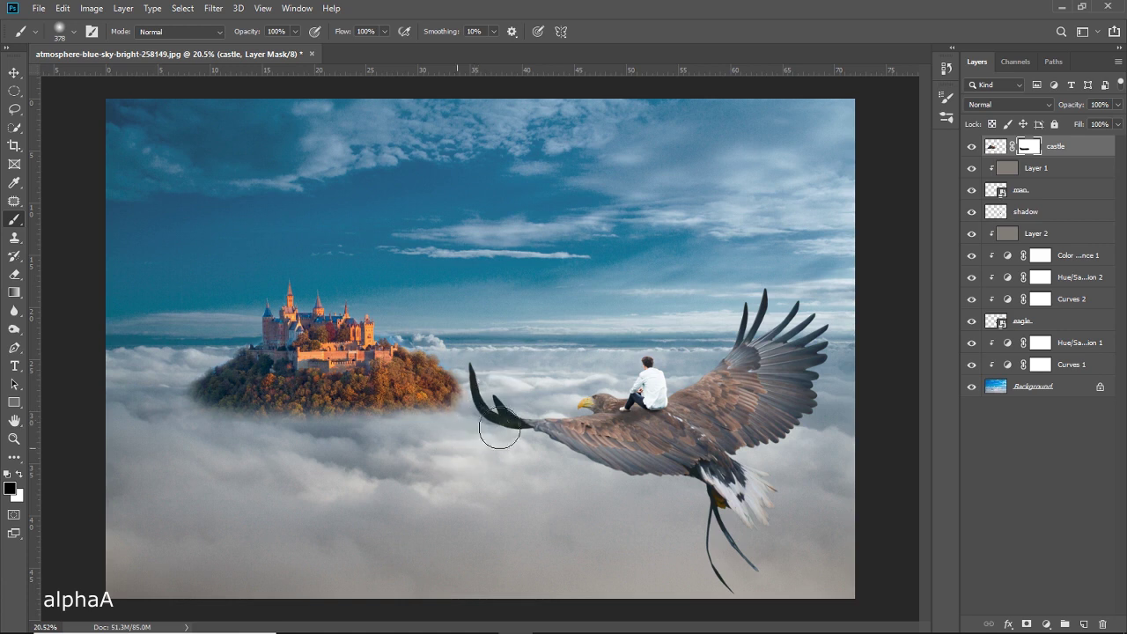
pyautogui.moveTo(335, 452)
pyautogui.mouseDown()
pyautogui.moveTo(398, 453)
pyautogui.moveTo(214, 452)
pyautogui.moveTo(352, 453)
pyautogui.mouseUp()
pyautogui.press('x')
pyautogui.moveTo(252, 428)
pyautogui.mouseDown()
pyautogui.moveTo(302, 415)
pyautogui.moveTo(318, 449)
pyautogui.mouseUp()
pyautogui.press('x')
pyautogui.press('x')
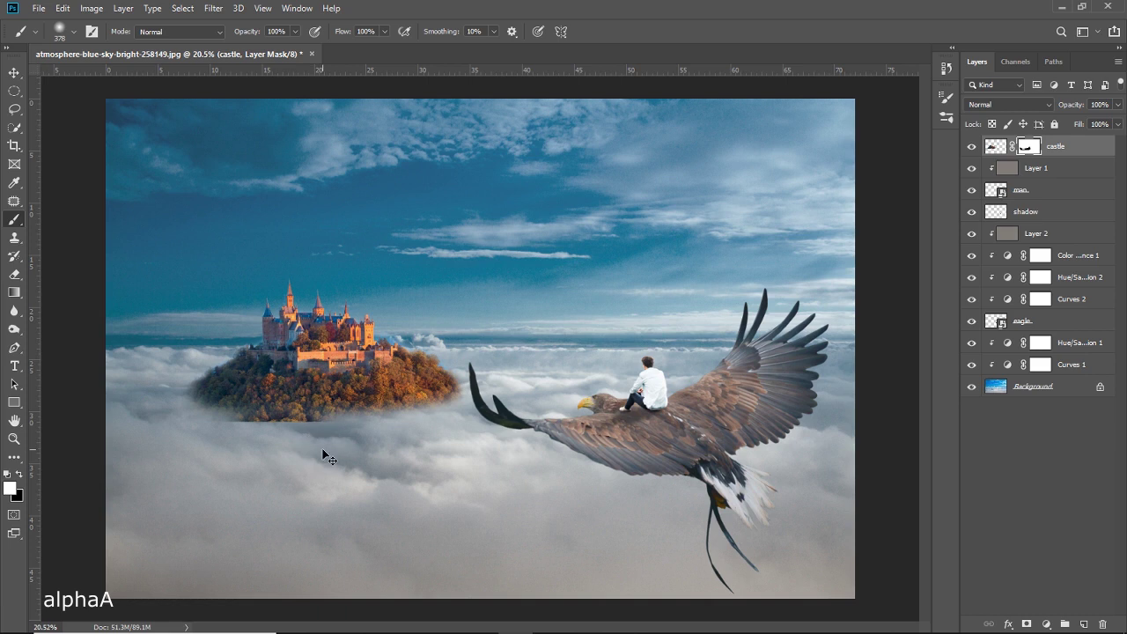
pyautogui.hotkey('ctrl', 'z')
pyautogui.moveTo(249, 438); pyautogui.dragTo(406, 457)
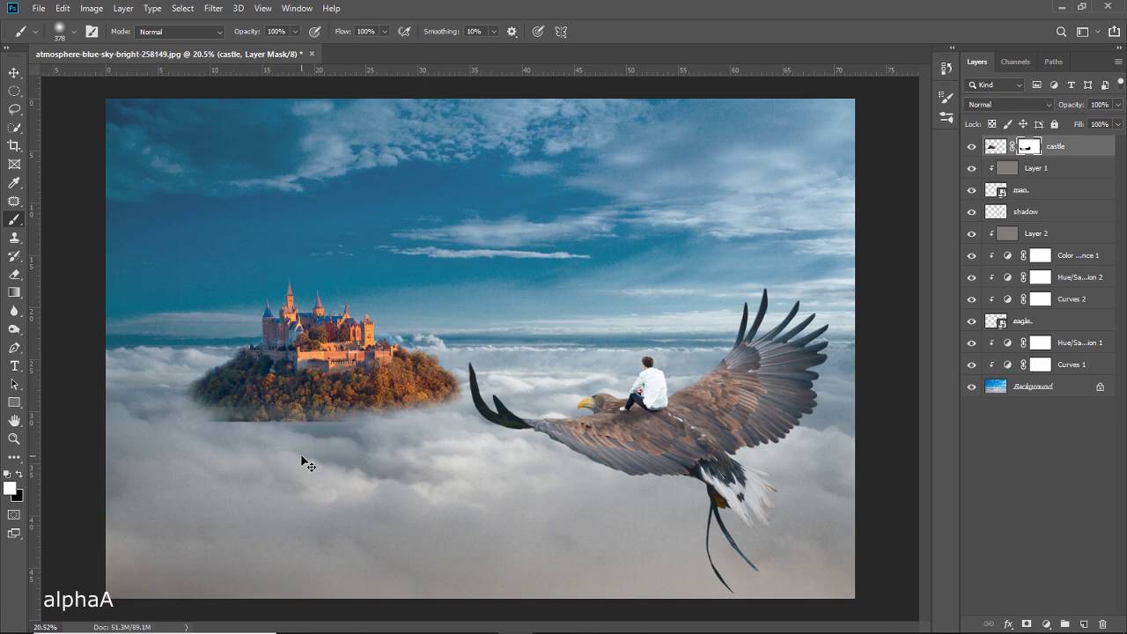
pyautogui.hotkey('ctrl', 'z')
pyautogui.press('x')
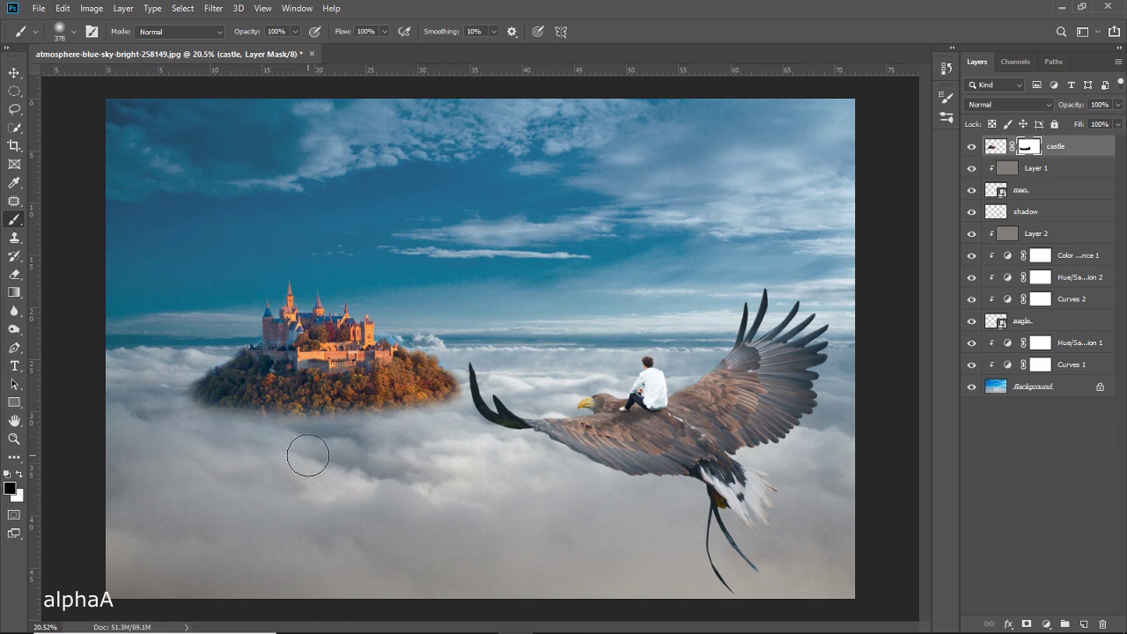
pyautogui.hotkey('ctrl', 'space')
pyautogui.moveTo(239, 441); pyautogui.dragTo(284, 446)
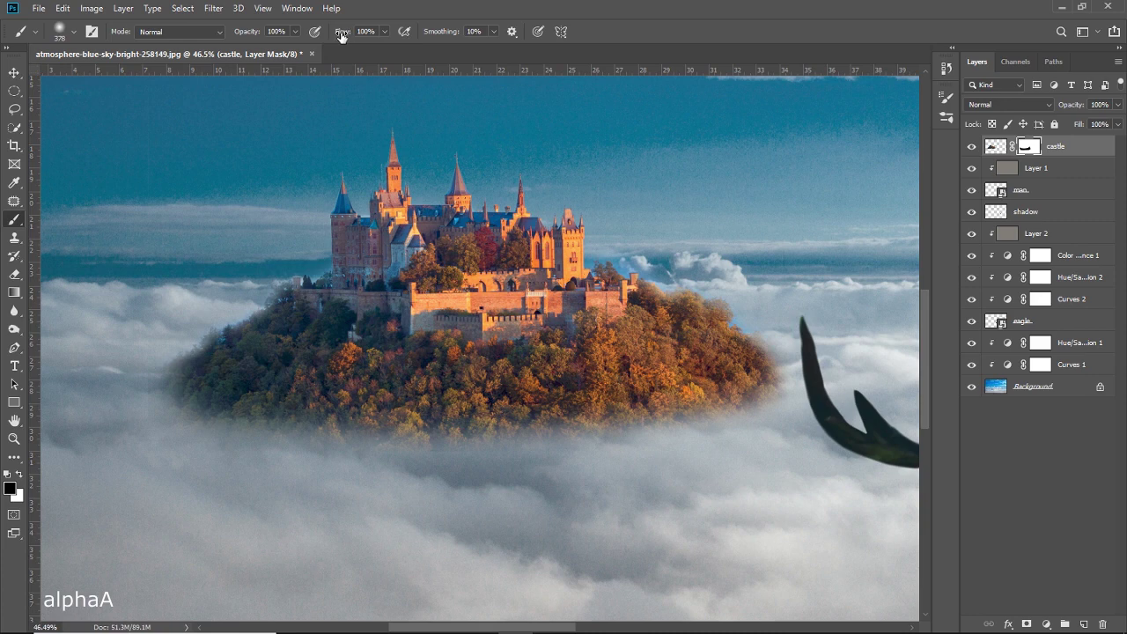
# Lower brush flow to 11% and softly fade the hill's right edge and trees into mist.
pyautogui.moveTo(340, 33); pyautogui.dragTo(282, 35)
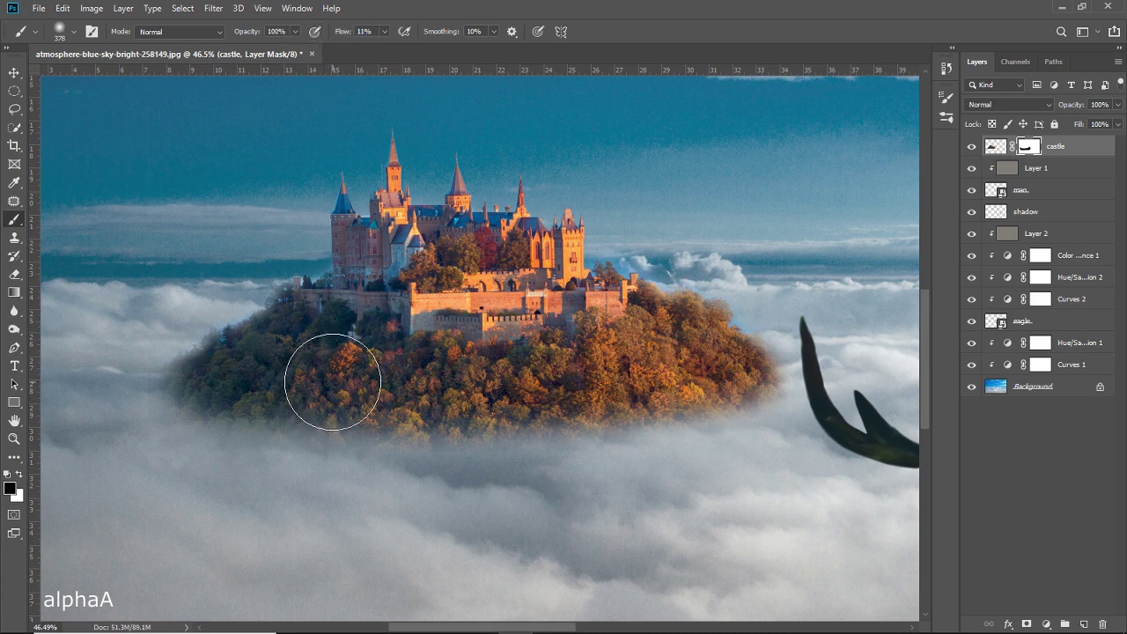
pyautogui.keyDown('alt'); pyautogui.rightClick(329, 381); pyautogui.keyUp('alt')
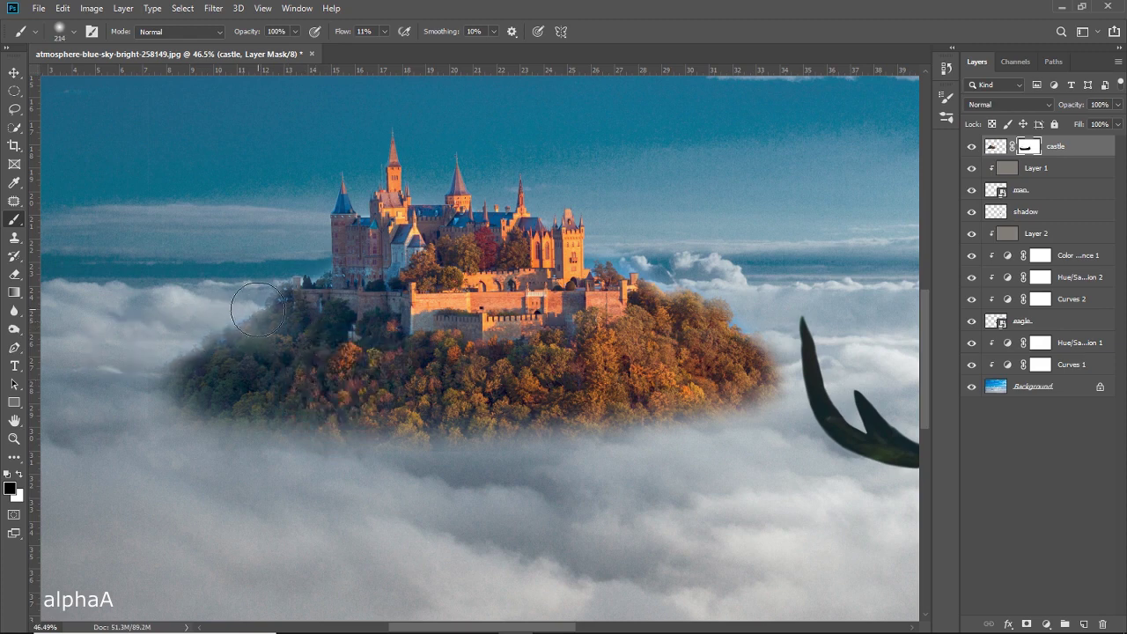
pyautogui.hscroll(5, 516, 402)
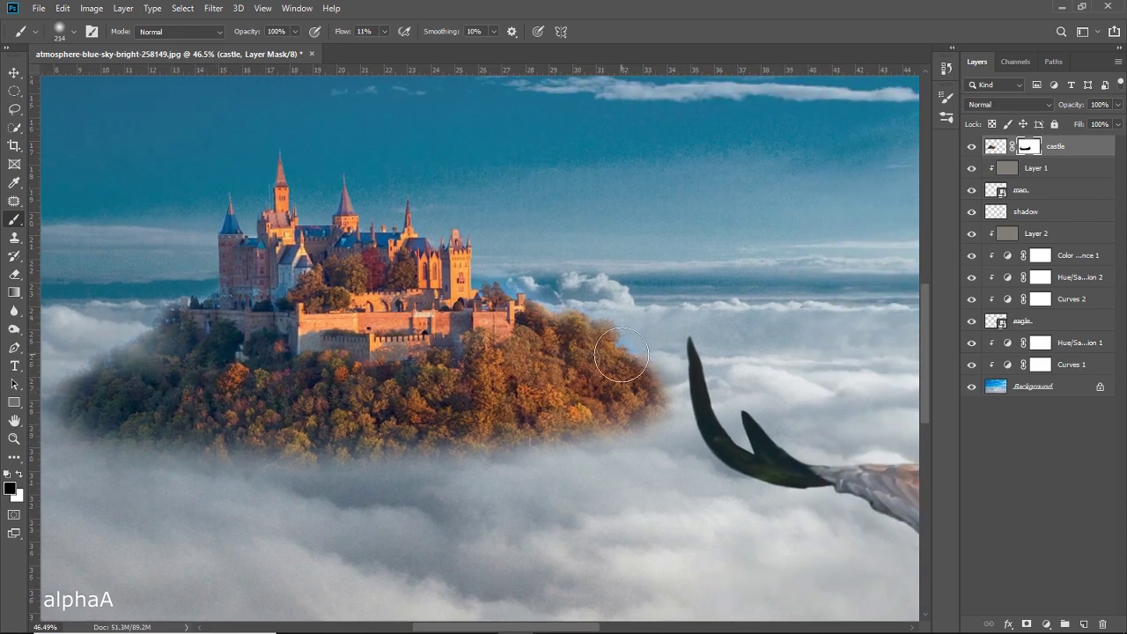
pyautogui.moveTo(769, 333); pyautogui.dragTo(675, 430)
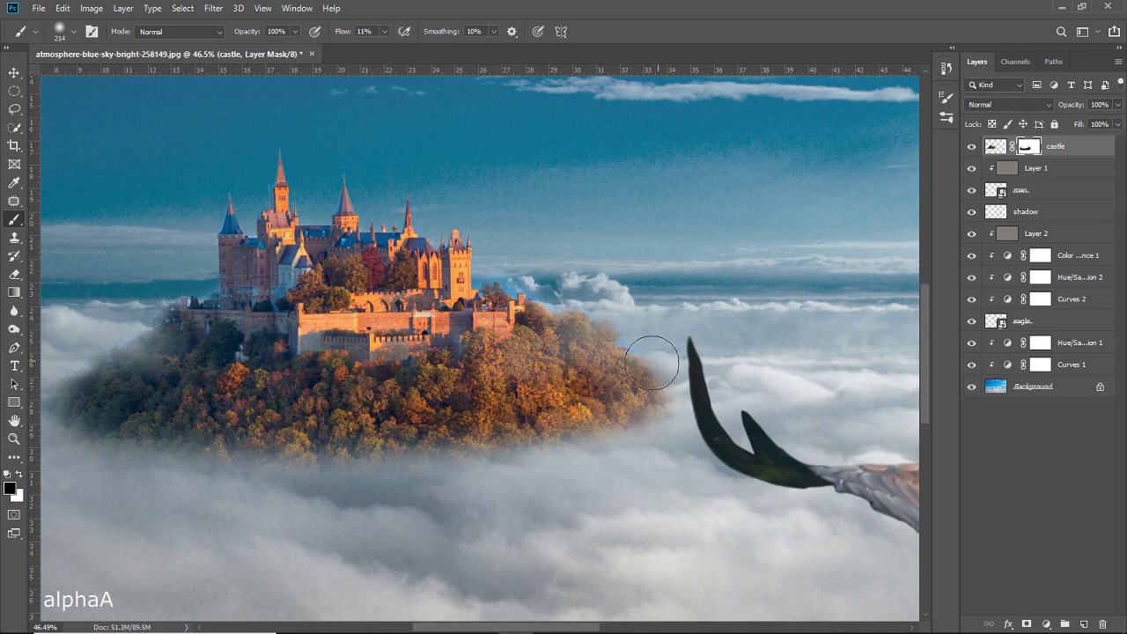
pyautogui.moveTo(480, 377); pyautogui.dragTo(590, 377)
pyautogui.moveTo(352, 382); pyautogui.dragTo(370, 396)
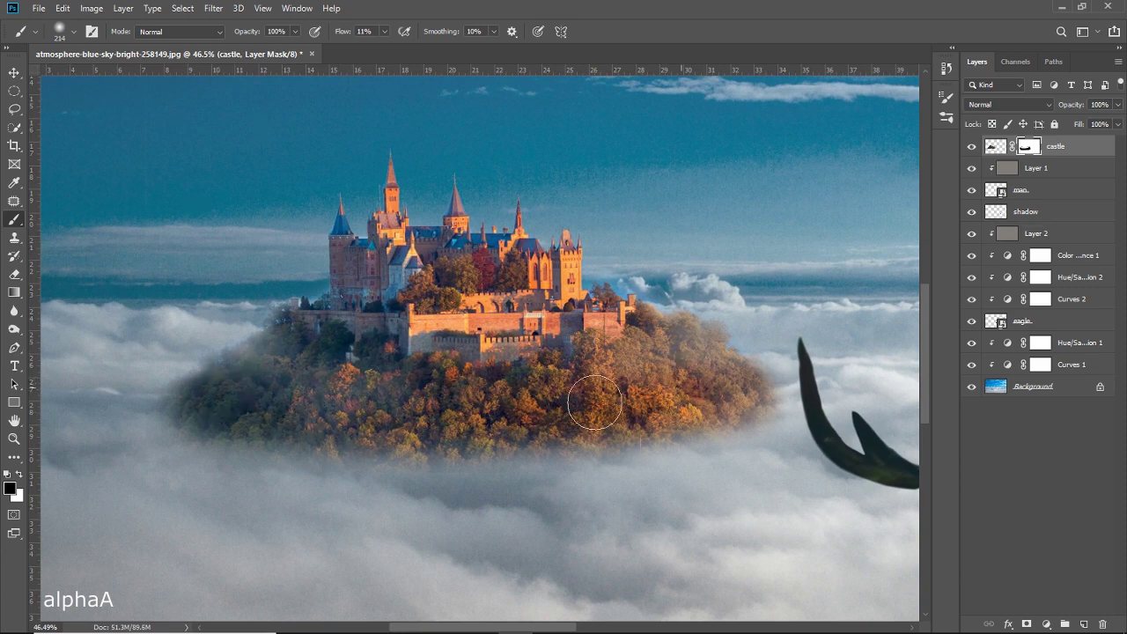
pyautogui.moveTo(596, 403)
pyautogui.mouseDown()
pyautogui.moveTo(685, 414)
pyautogui.moveTo(656, 424)
pyautogui.moveTo(674, 424)
pyautogui.mouseUp()
# Reframe the view on the island and eagle, then blend the island's bottom edge into the clouds.
pyautogui.scroll(-1, 684, 415)
pyautogui.press('z')
pyautogui.press('b')
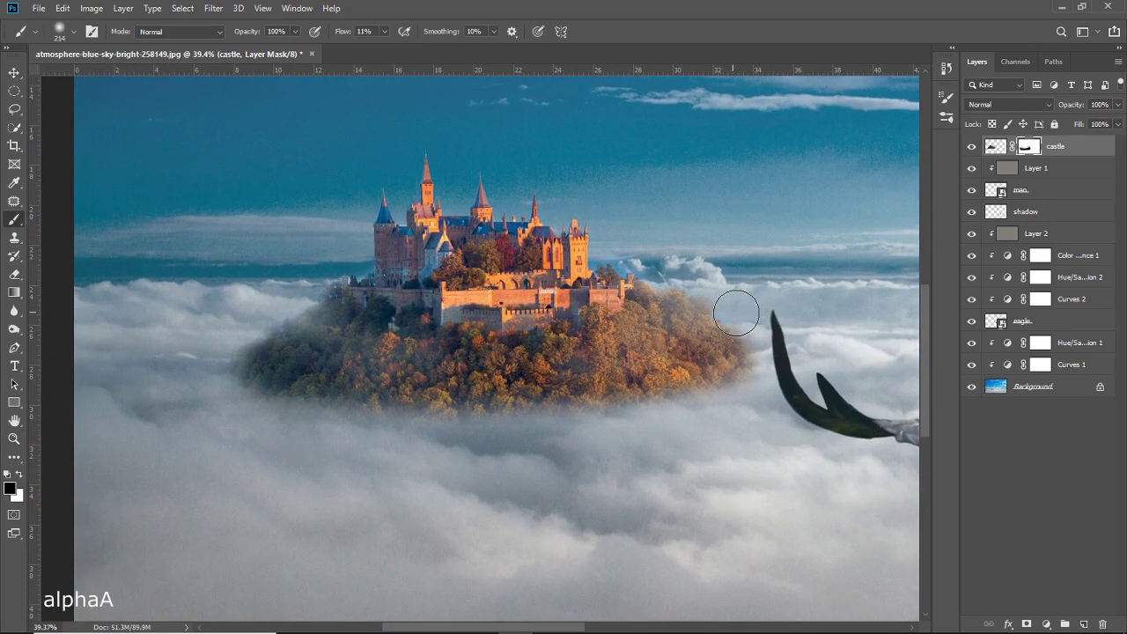
pyautogui.press('z')
pyautogui.moveTo(843, 465); pyautogui.dragTo(784, 469)
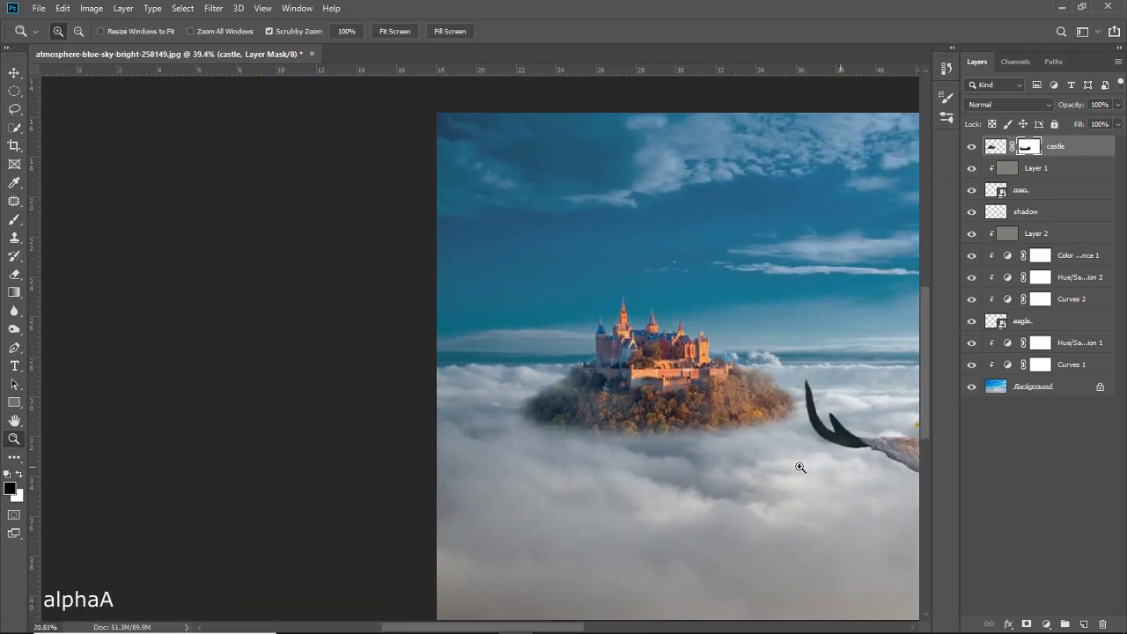
pyautogui.press('b')
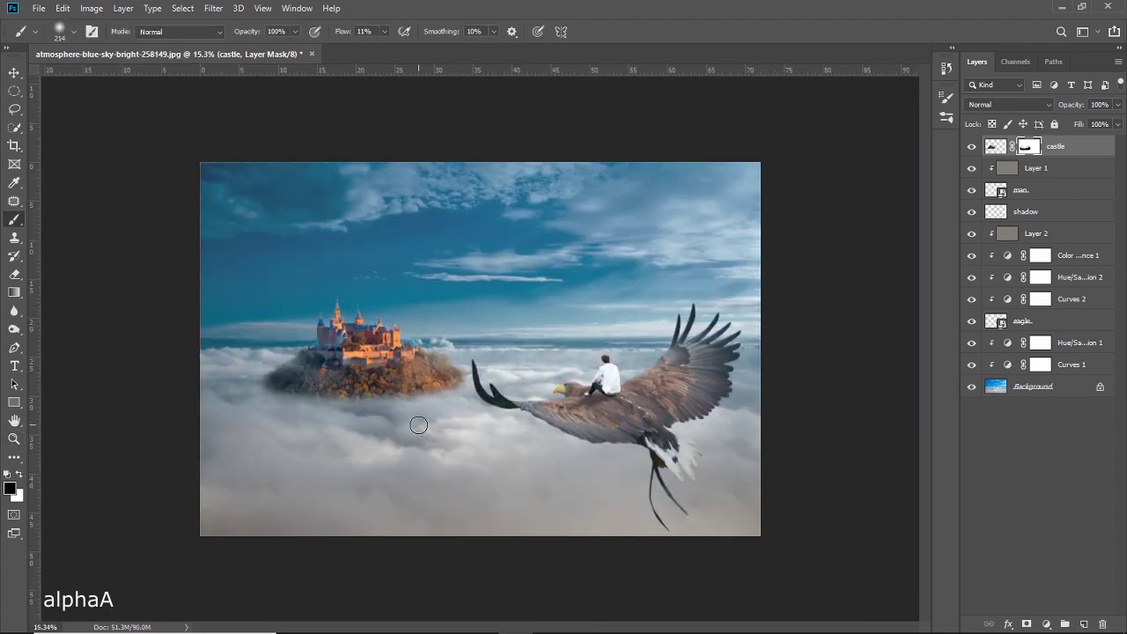
pyautogui.press('z')
pyautogui.moveTo(360, 407); pyautogui.dragTo(371, 400)
pyautogui.press('b')
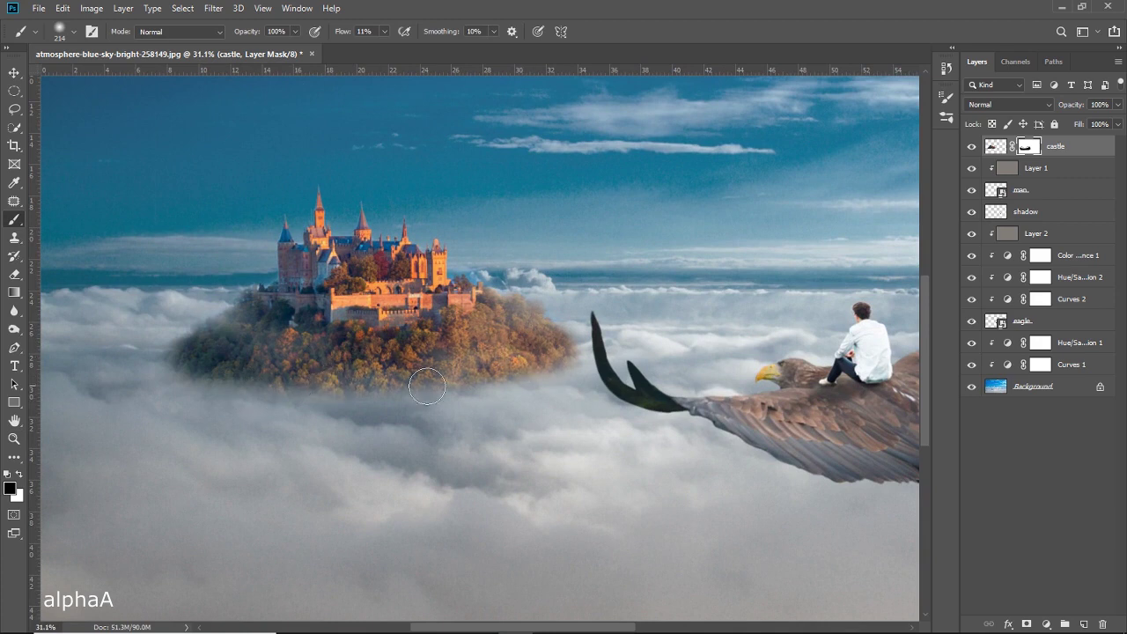
pyautogui.moveTo(285, 362); pyautogui.dragTo(189, 358)
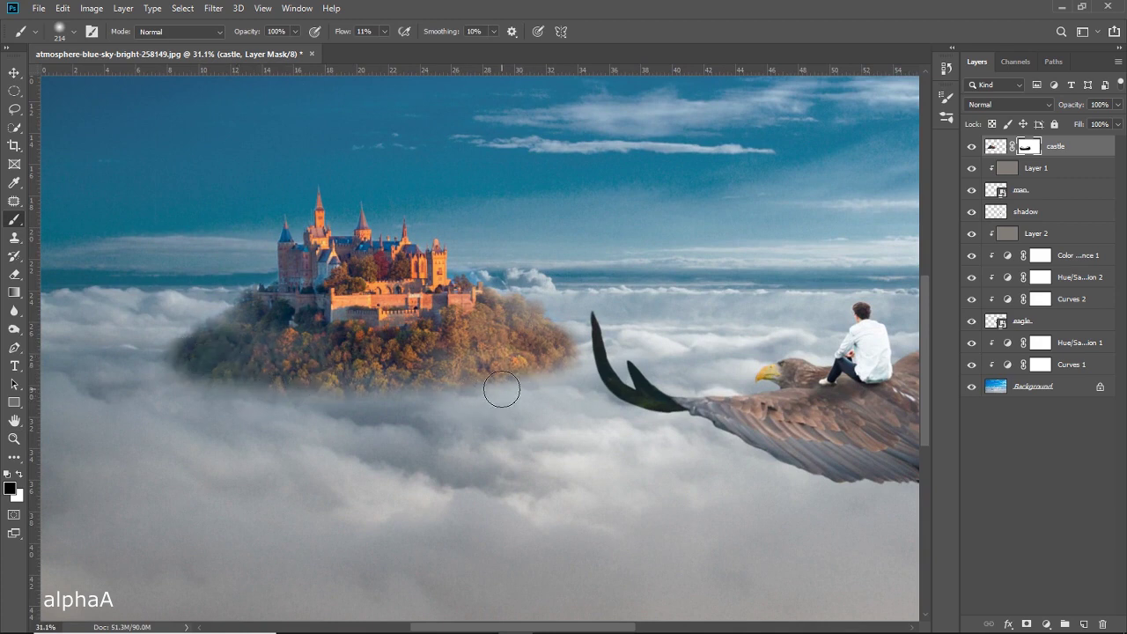
pyautogui.scroll(-5, 502, 389)
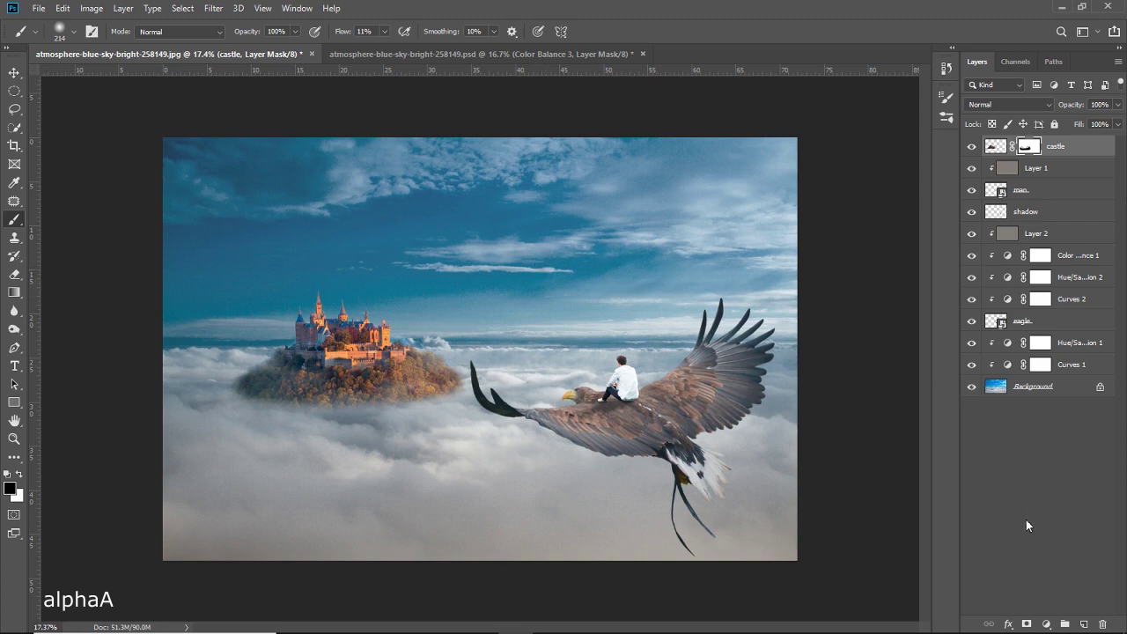
# Add a Curves adjustment raising the midpoint to input 95, output 129.
pyautogui.click(1047, 626)
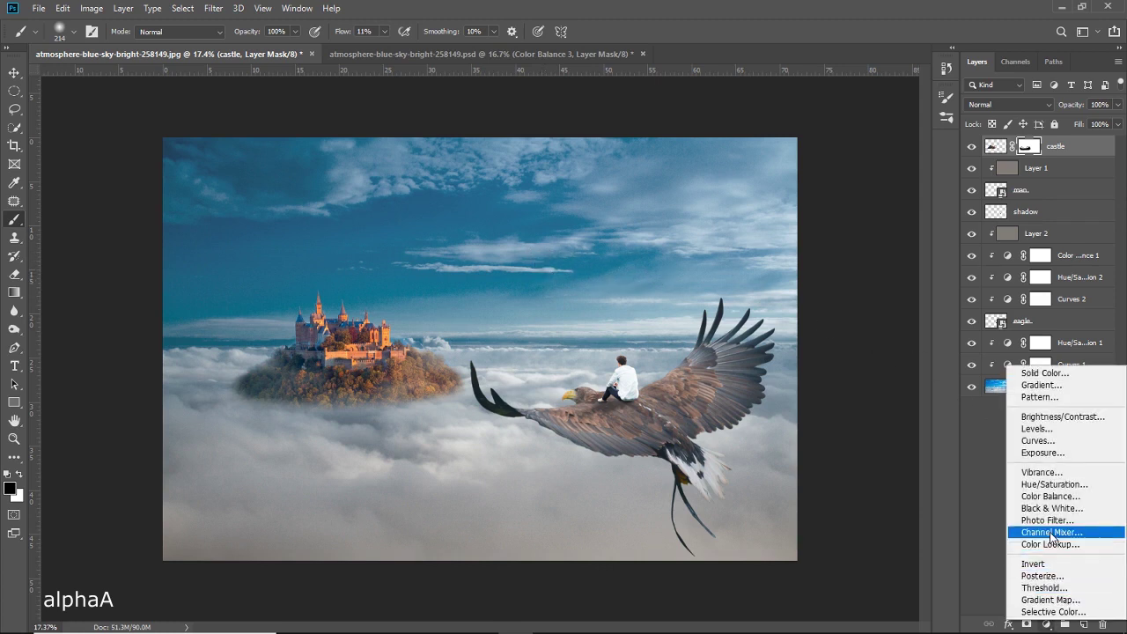
pyautogui.click(1039, 441)
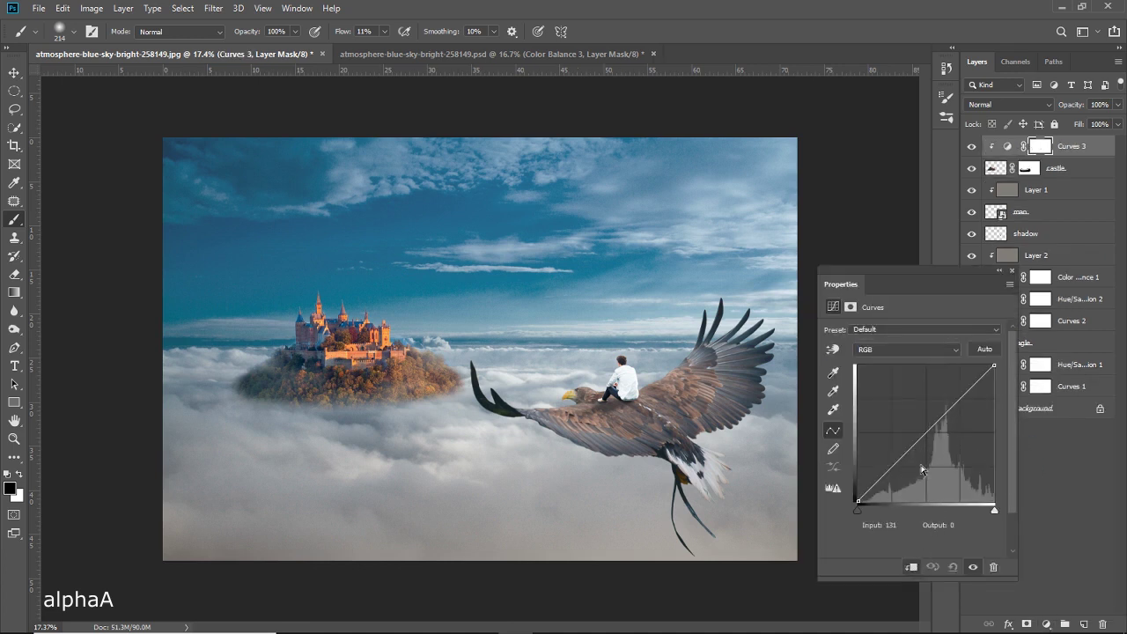
pyautogui.moveTo(912, 447); pyautogui.dragTo(908, 432)
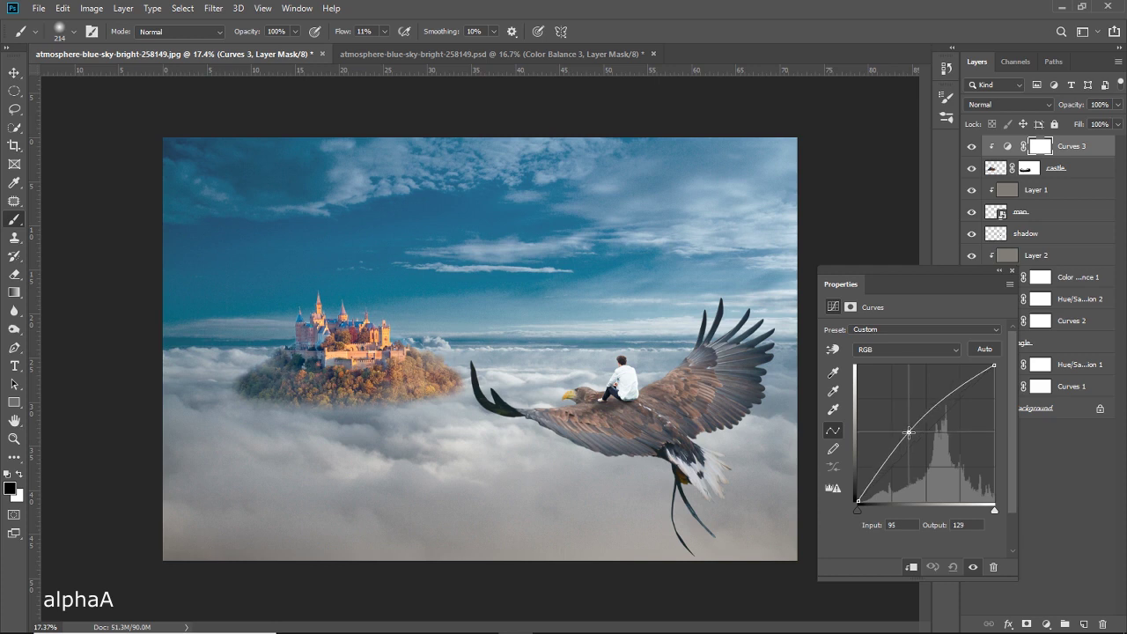
# Add a Hue/Saturation adjustment clipped to the castle with Saturation at −55.
pyautogui.click(1011, 271)
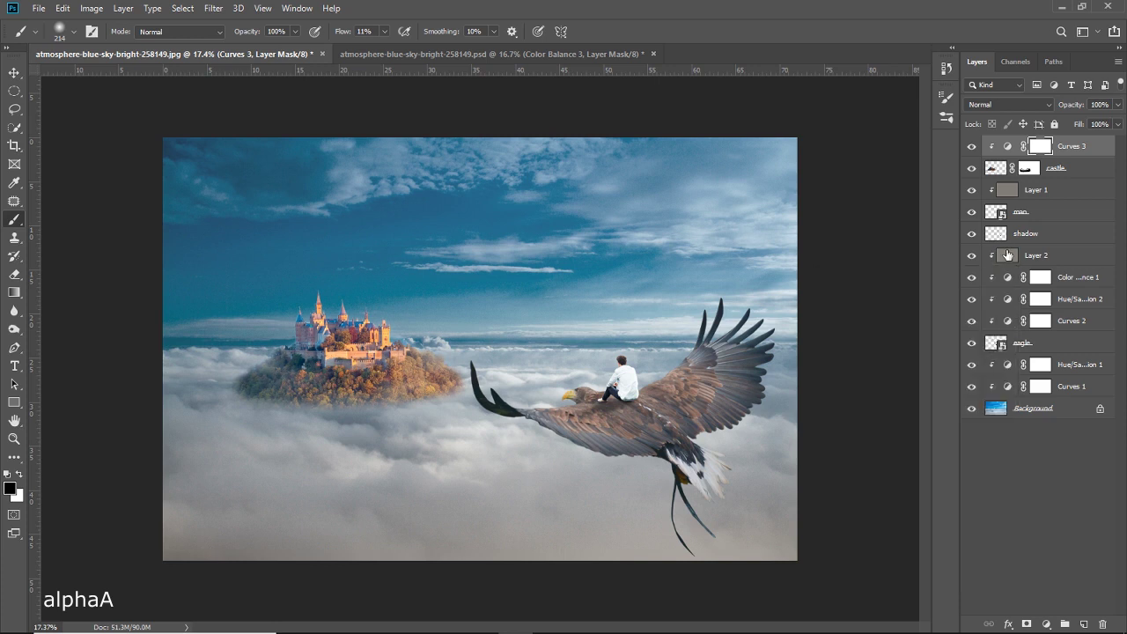
pyautogui.click(973, 146)
pyautogui.click(1048, 619)
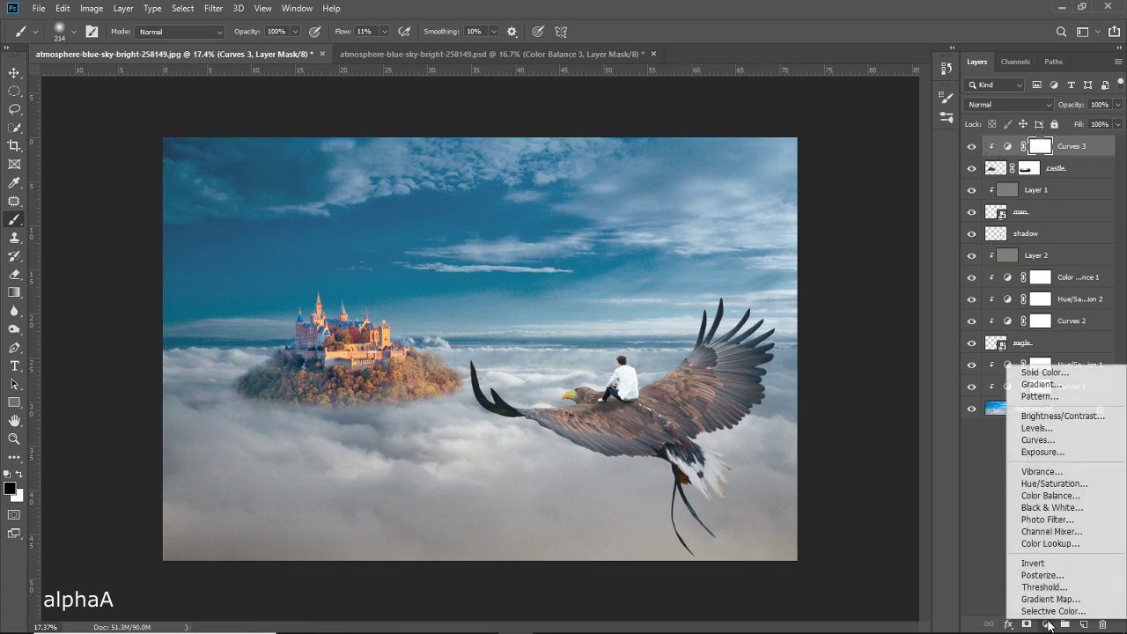
pyautogui.click(1050, 485)
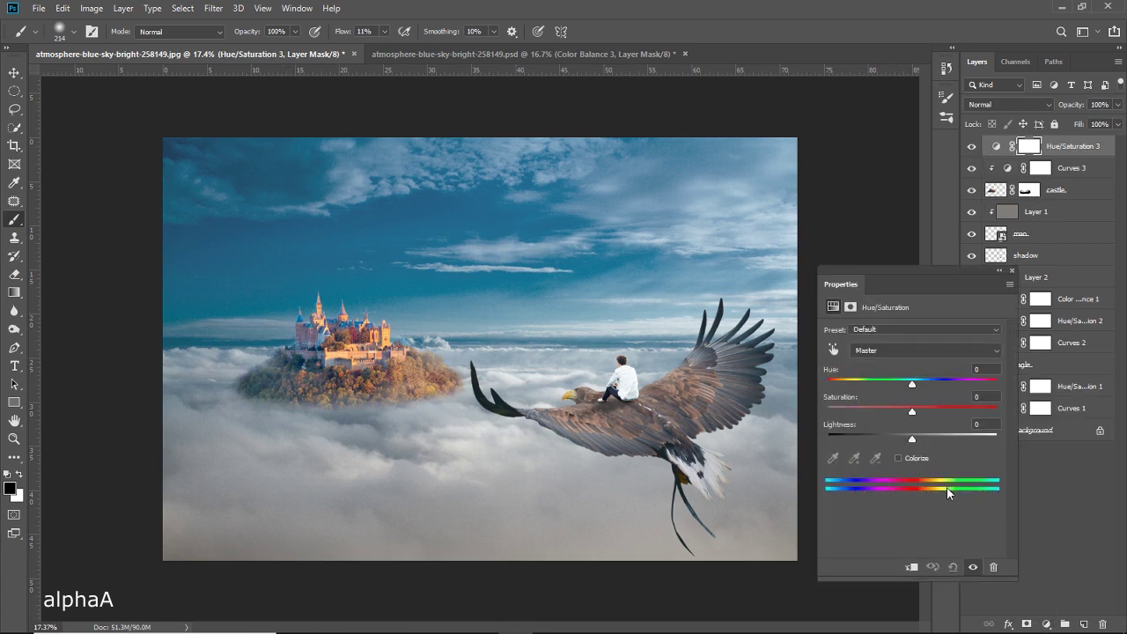
pyautogui.click(912, 564)
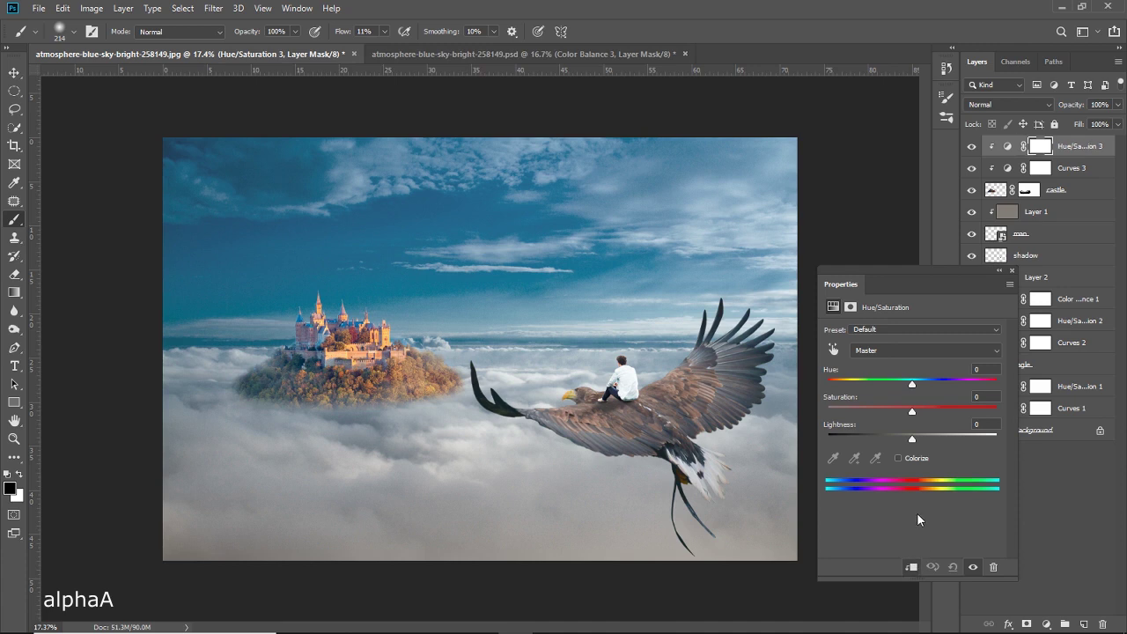
pyautogui.moveTo(911, 414); pyautogui.dragTo(875, 413)
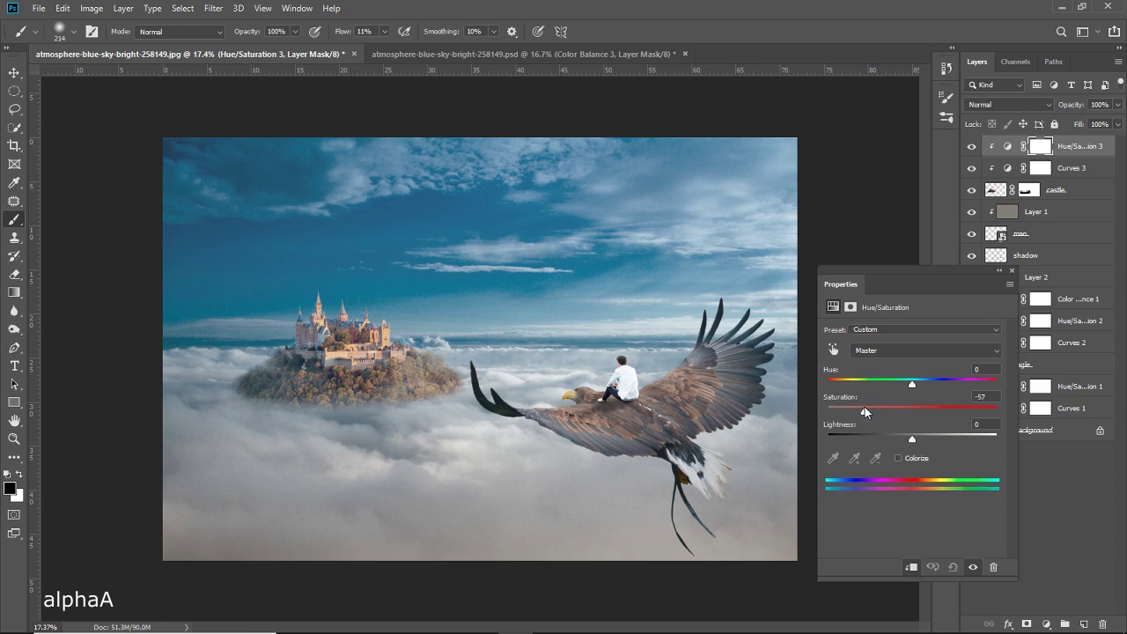
pyautogui.click(1012, 273)
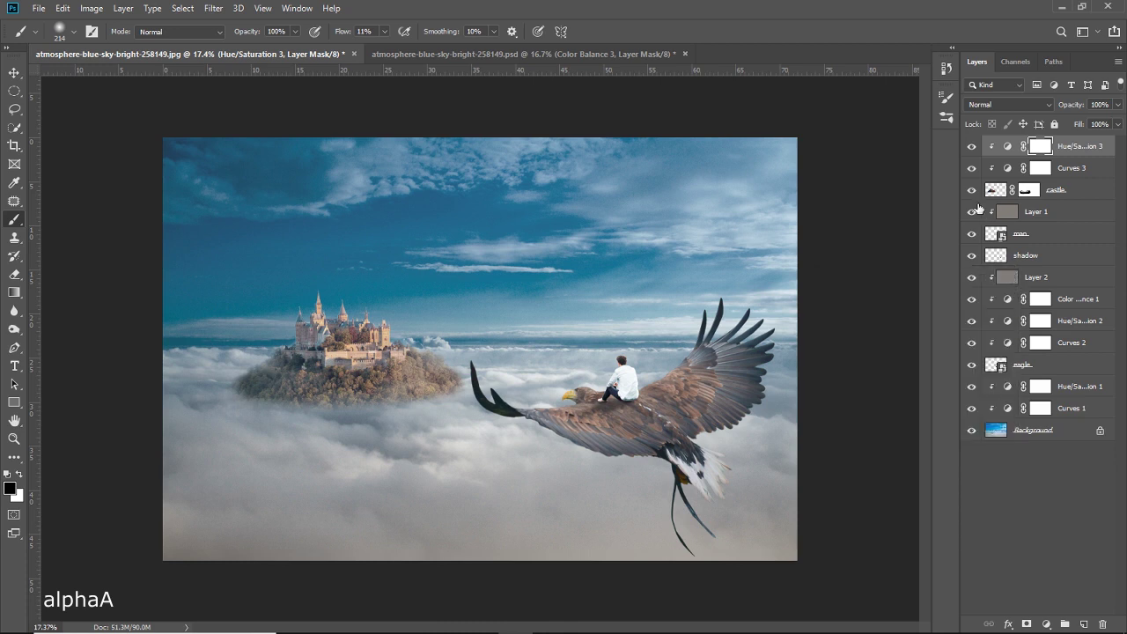
pyautogui.click(972, 148)
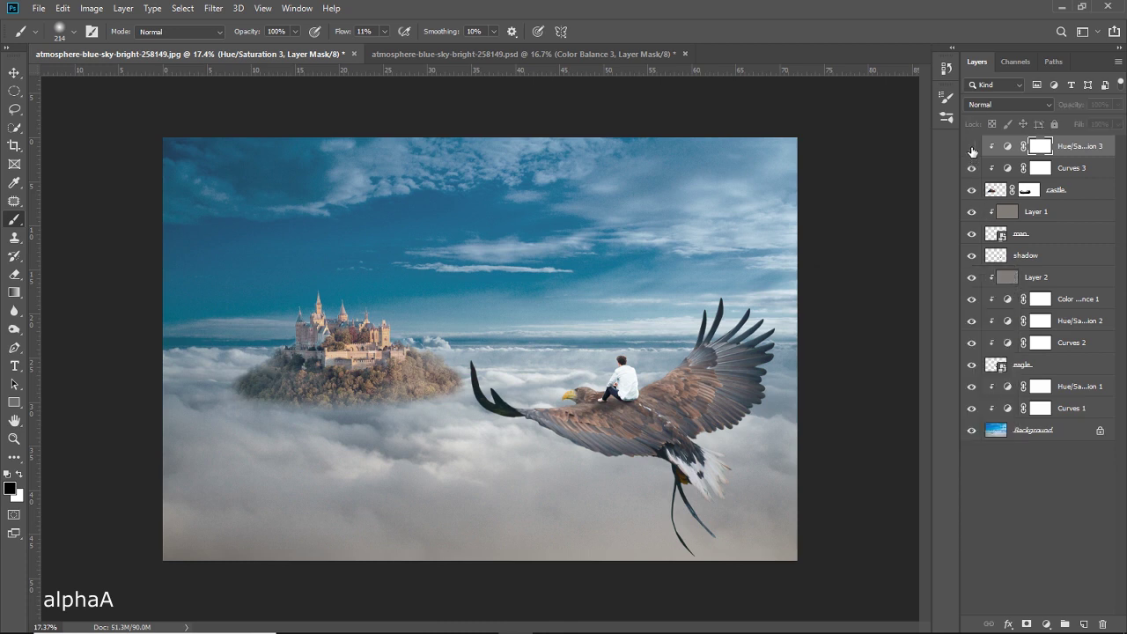
pyautogui.click(1046, 623)
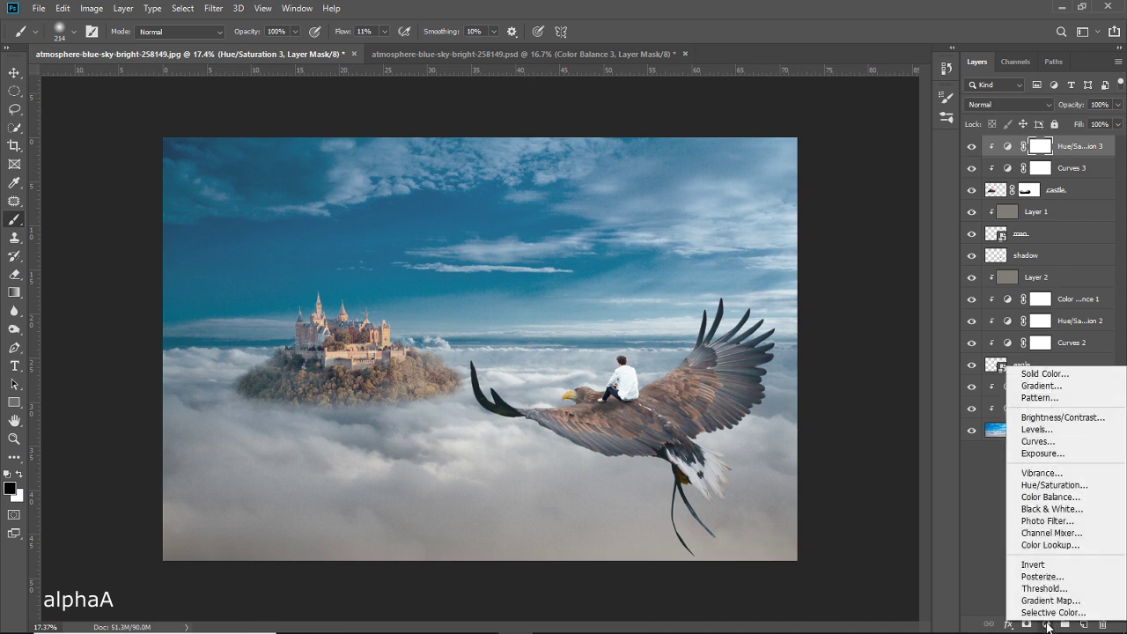
# Add a clipped Color Balance with midtones at Cyan −20, Green +2, Blue +14.
pyautogui.click(1049, 496)
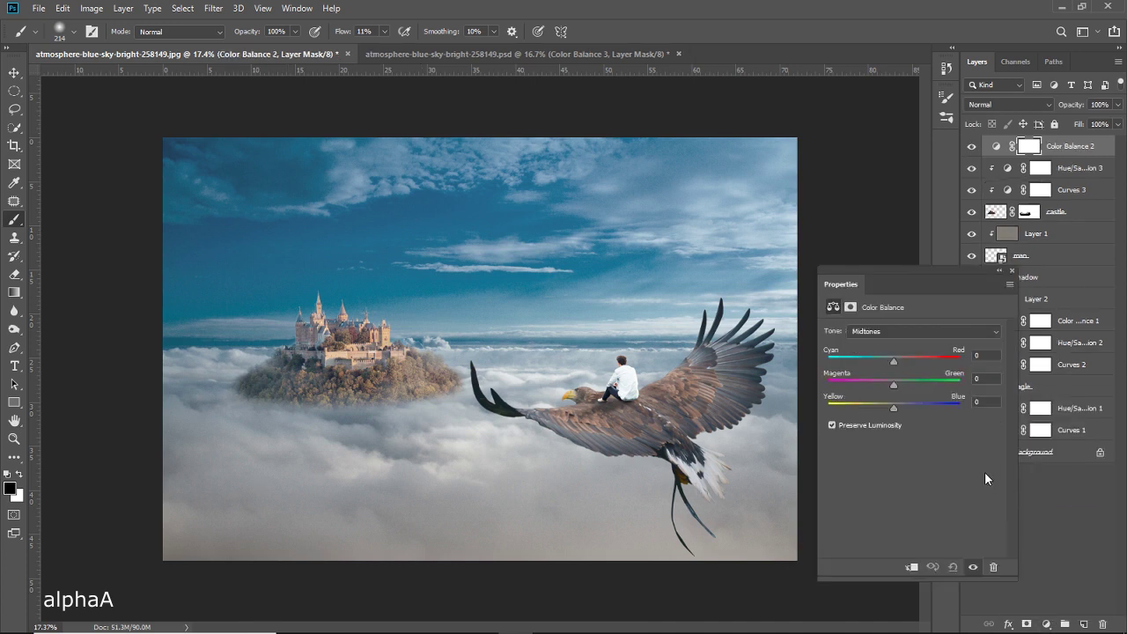
pyautogui.moveTo(893, 359); pyautogui.dragTo(880, 355)
pyautogui.moveTo(881, 356); pyautogui.dragTo(882, 358)
pyautogui.click(913, 565)
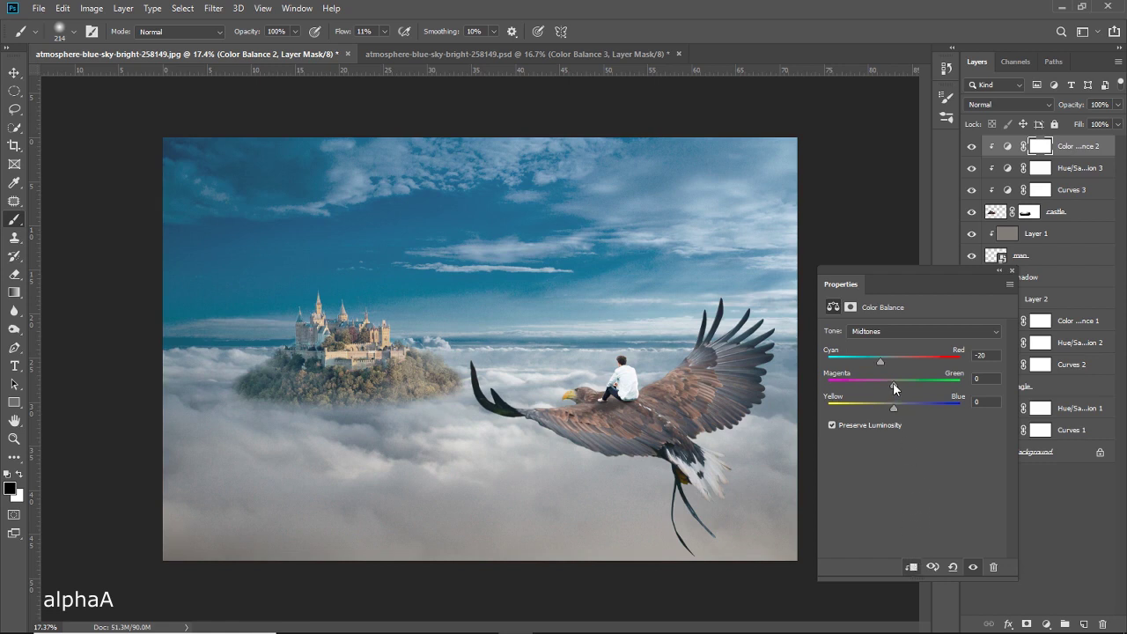
pyautogui.moveTo(893, 382); pyautogui.dragTo(894, 382)
pyautogui.moveTo(894, 409); pyautogui.dragTo(904, 409)
pyautogui.click(1014, 270)
pyautogui.click(973, 148)
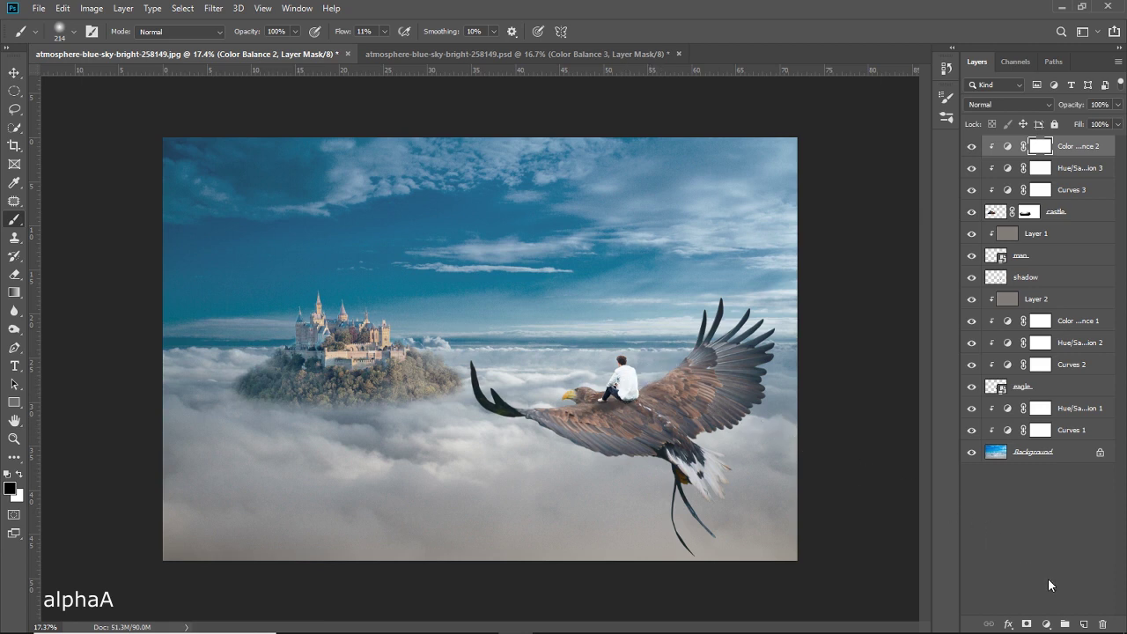
# Add a Color Lookup layer using Candlelight.CUBE, lowered to 7% opacity.
pyautogui.click(1046, 624)
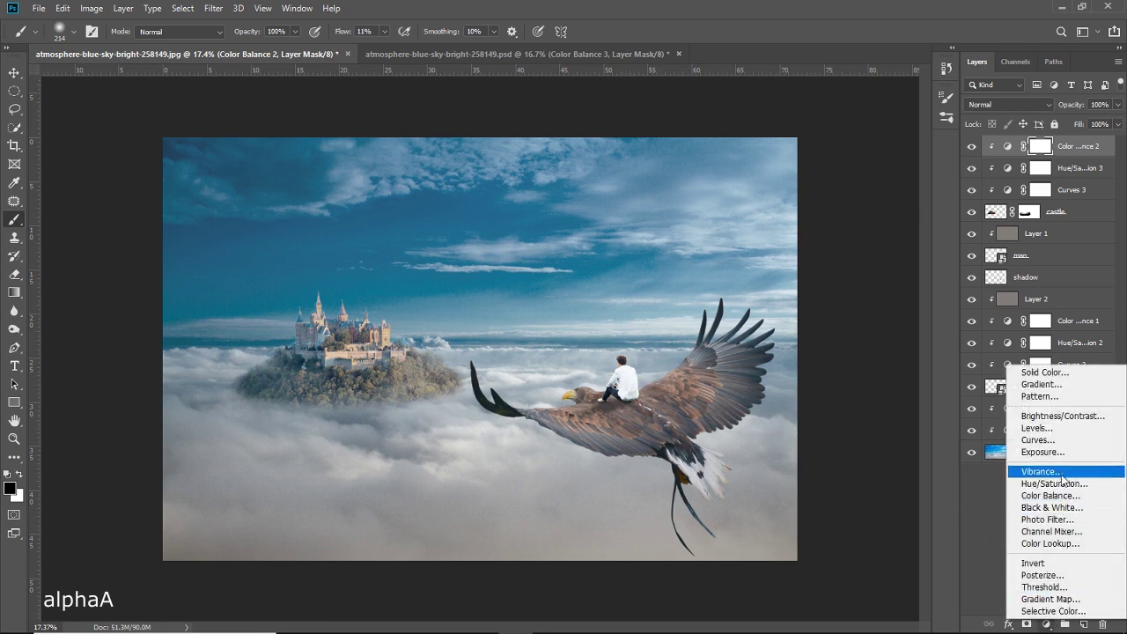
pyautogui.click(1050, 544)
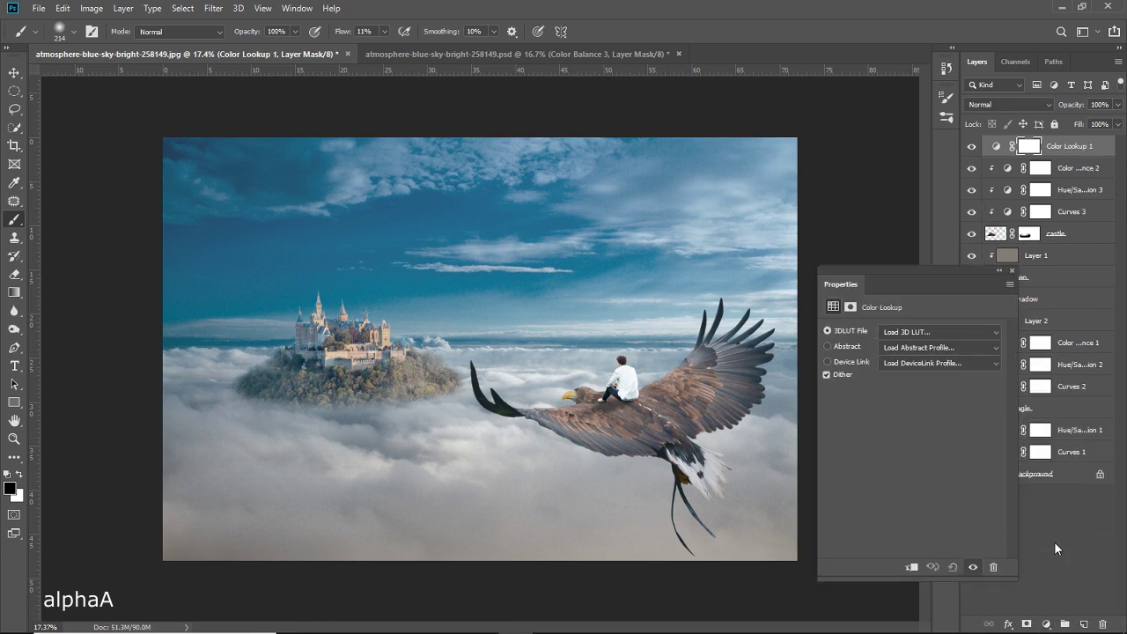
pyautogui.click(908, 333)
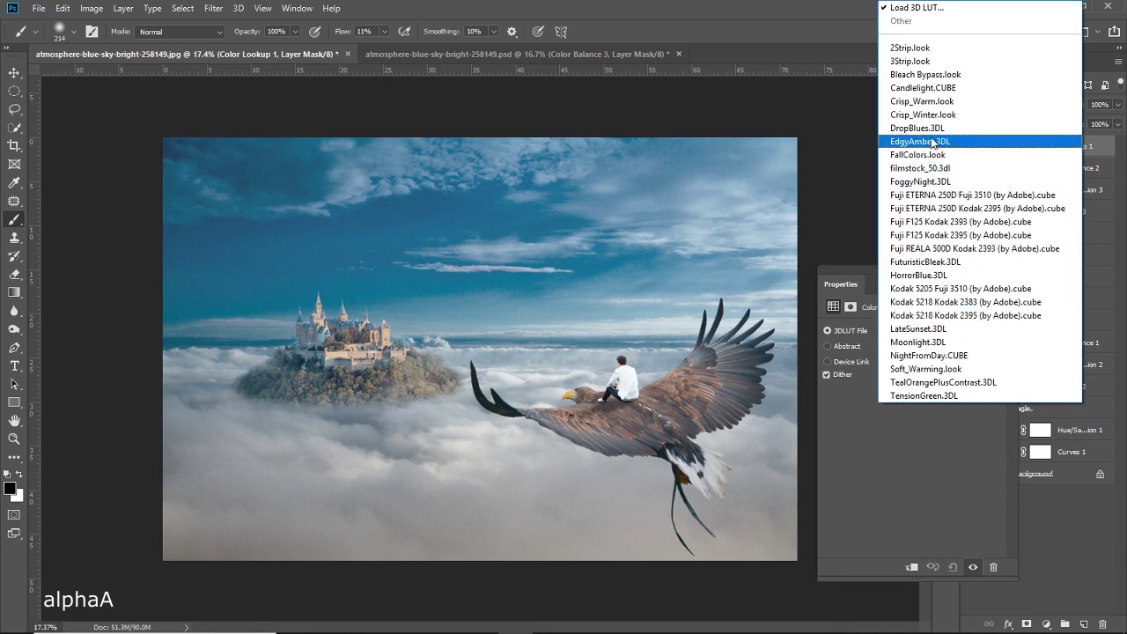
pyautogui.click(932, 88)
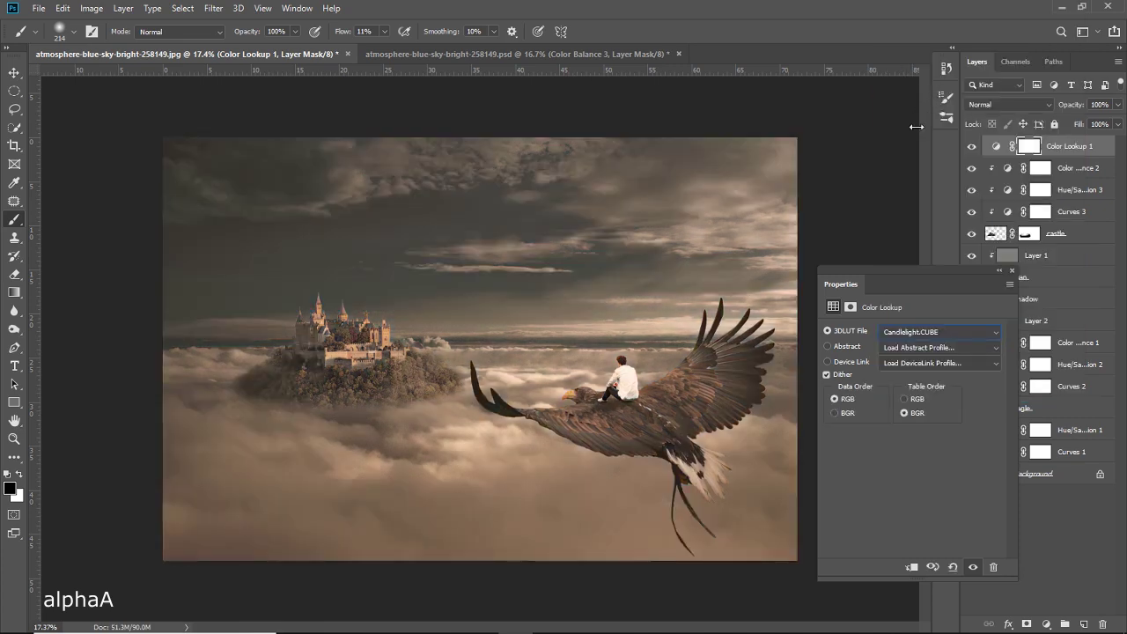
pyautogui.click(1012, 270)
pyautogui.write('0')
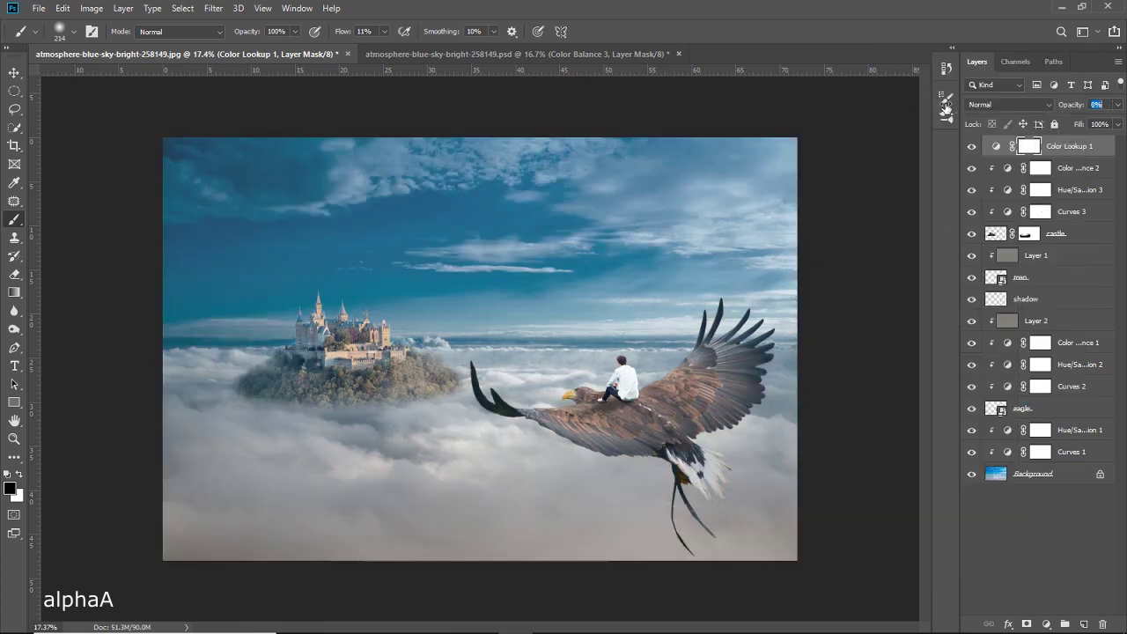
pyautogui.moveTo(1078, 110)
pyautogui.mouseDown()
pyautogui.moveTo(1065, 108)
pyautogui.moveTo(1075, 108)
pyautogui.mouseUp()
pyautogui.moveTo(1076, 107); pyautogui.dragTo(1072, 109)
pyautogui.click(1069, 107)
pyautogui.moveTo(1069, 108); pyautogui.dragTo(1071, 107)
pyautogui.click(972, 147)
pyautogui.click(1046, 623)
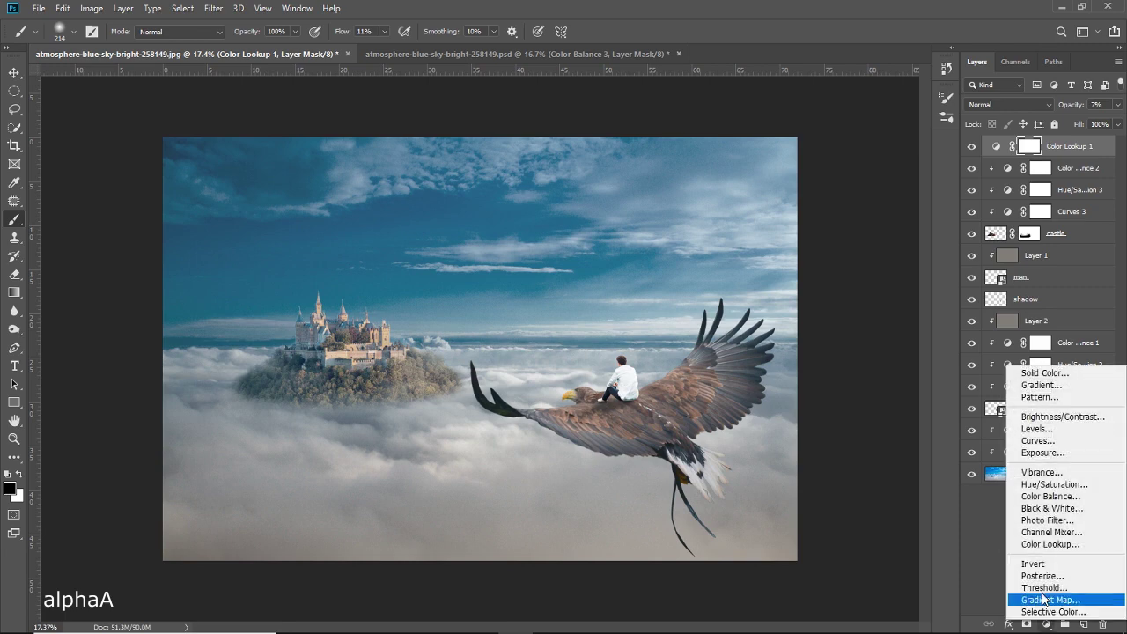
# Apply LateSunset.3DL on Color Lookup 2 at 25% opacity, toggling it to compare.
pyautogui.click(1041, 546)
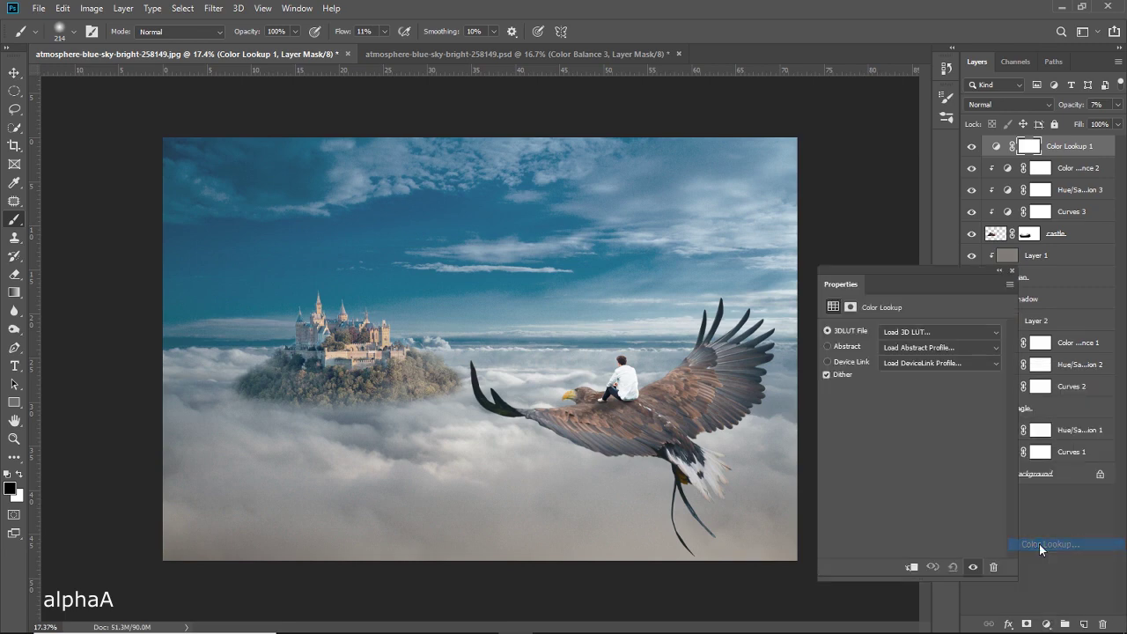
pyautogui.click(922, 329)
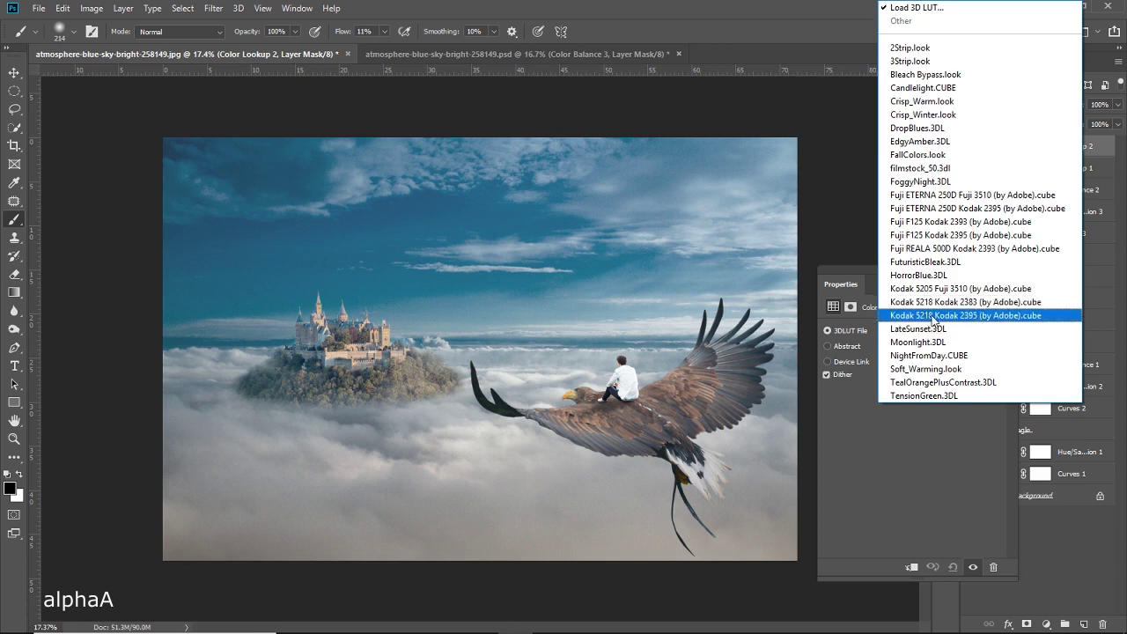
pyautogui.click(934, 328)
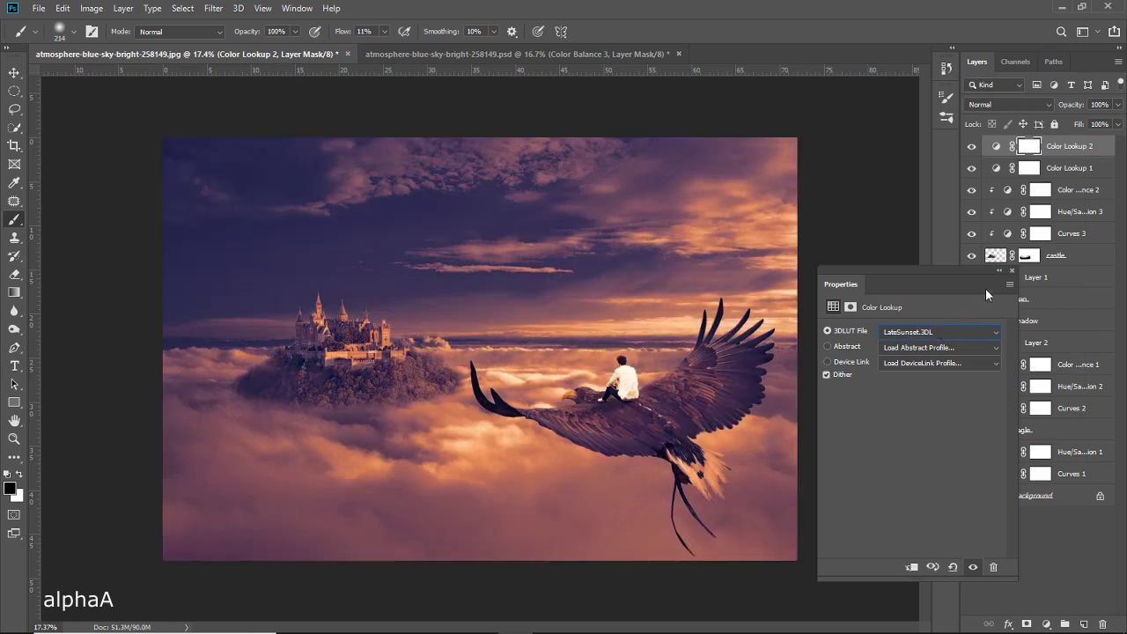
pyautogui.click(1012, 273)
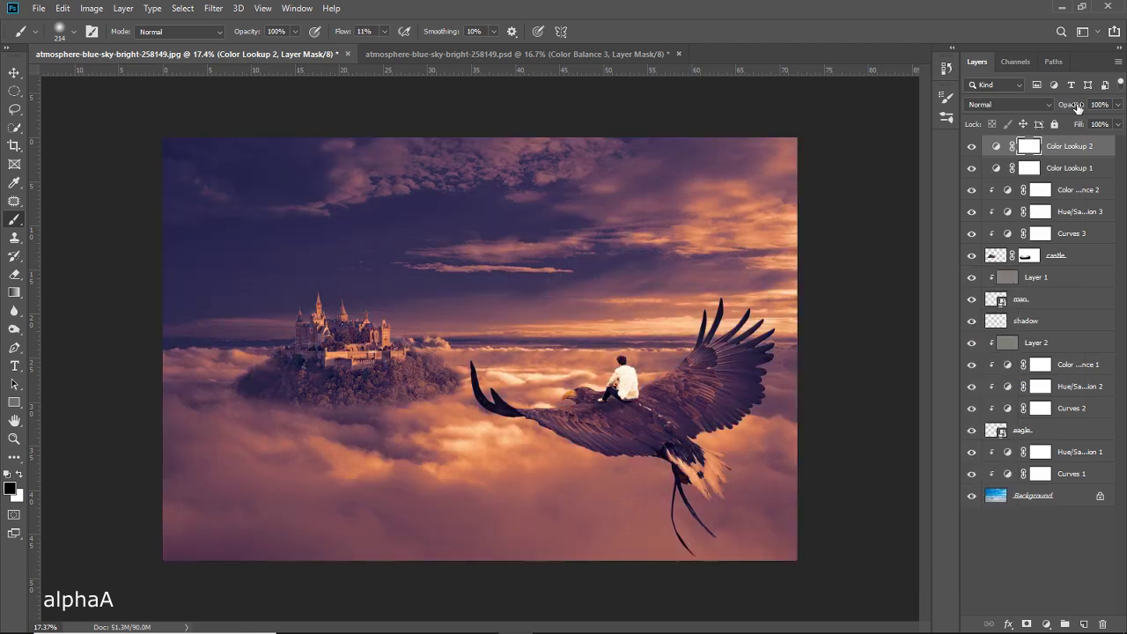
pyautogui.moveTo(1078, 107)
pyautogui.mouseDown()
pyautogui.moveTo(1064, 106)
pyautogui.moveTo(1085, 106)
pyautogui.mouseUp()
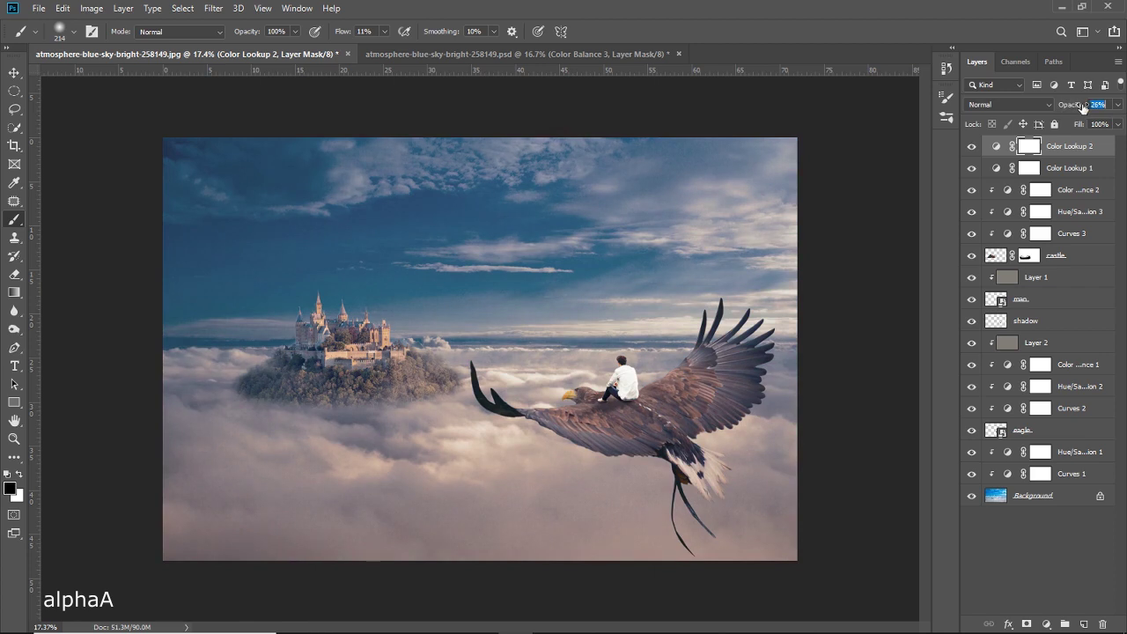
pyautogui.moveTo(1083, 106); pyautogui.dragTo(1078, 106)
pyautogui.click(973, 147)
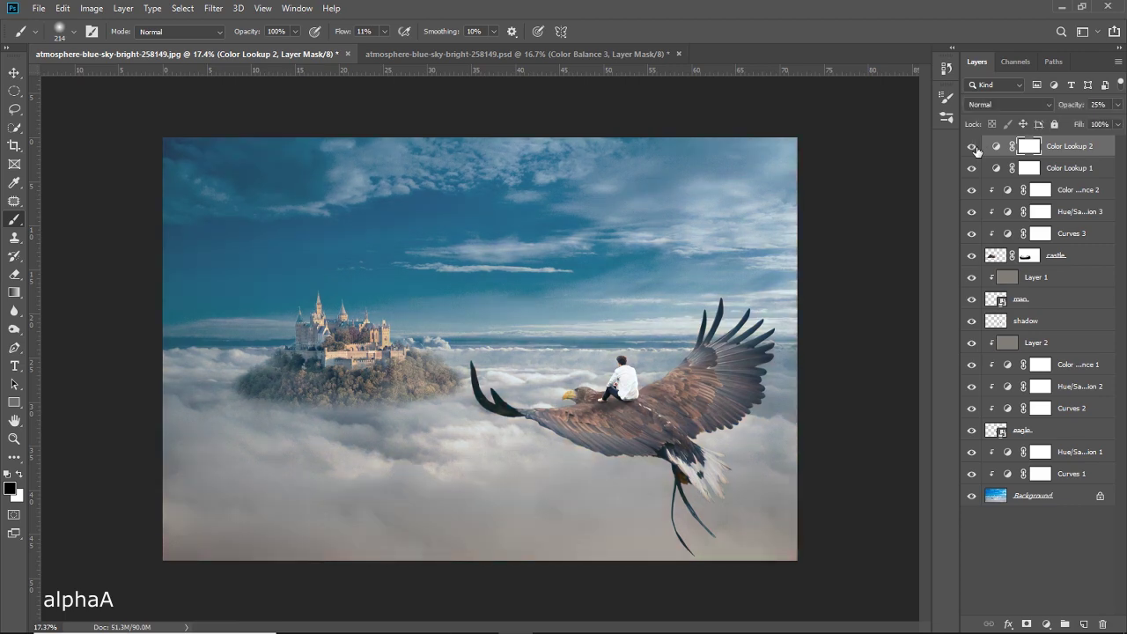
pyautogui.click(973, 147)
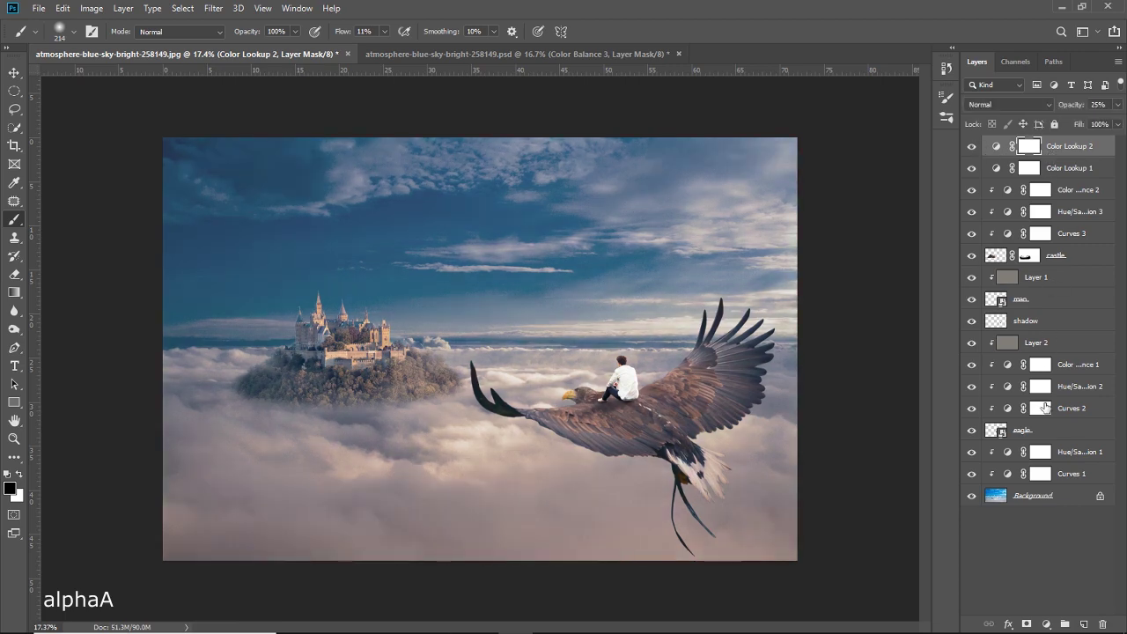
# Add a FallColors.look Color Lookup layer at 50% opacity, toggling its visibility to compare.
pyautogui.click(1047, 623)
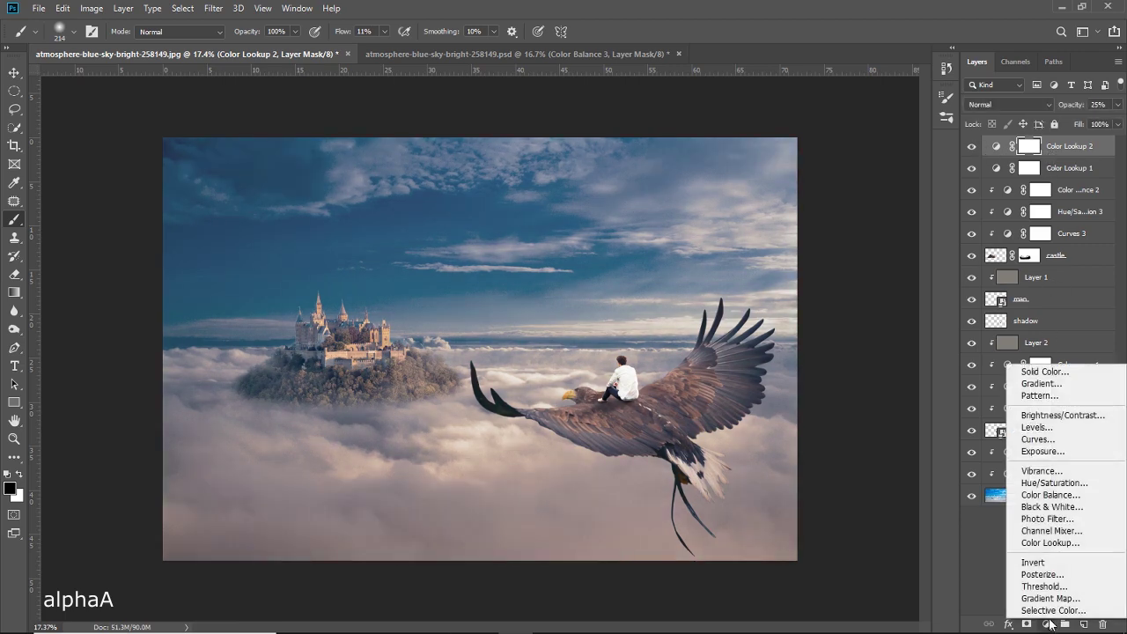
pyautogui.click(1050, 543)
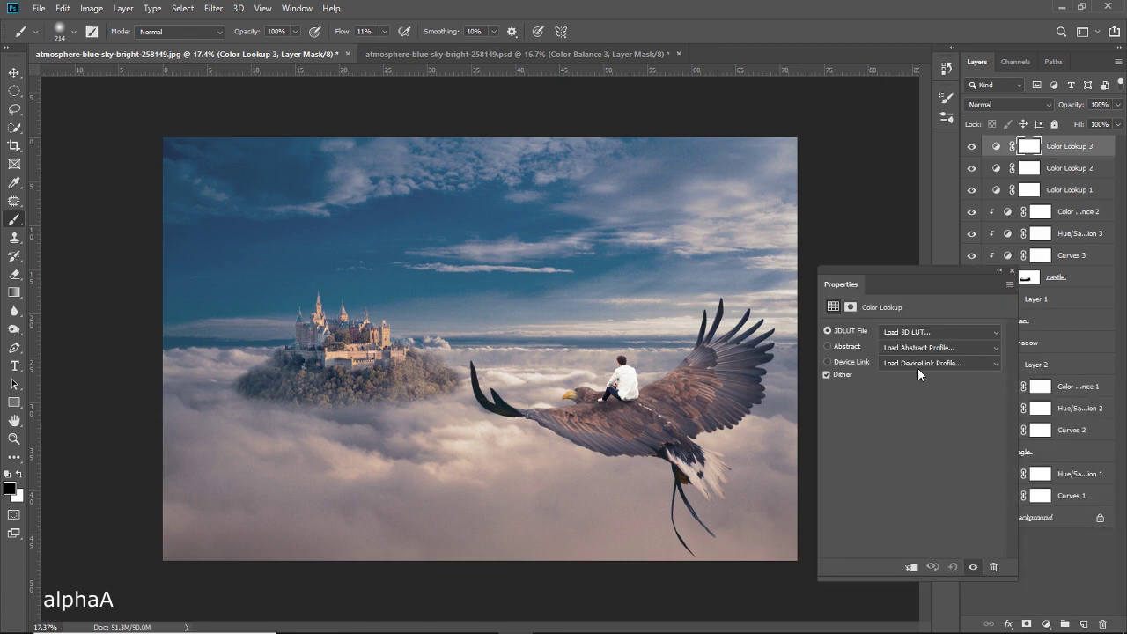
pyautogui.click(908, 332)
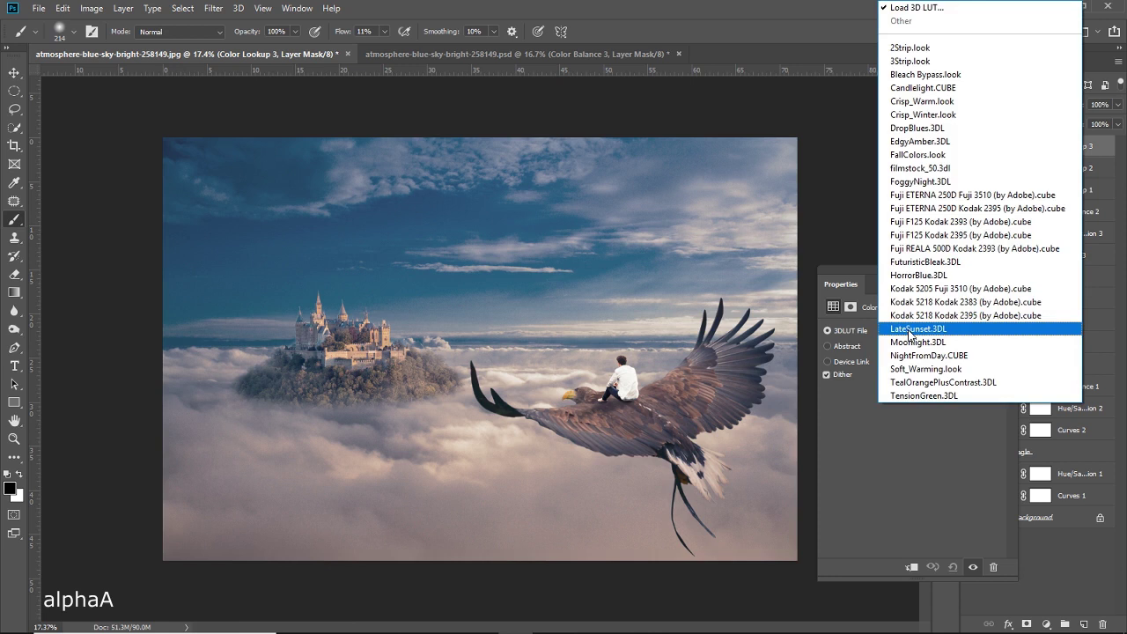
pyautogui.click(937, 157)
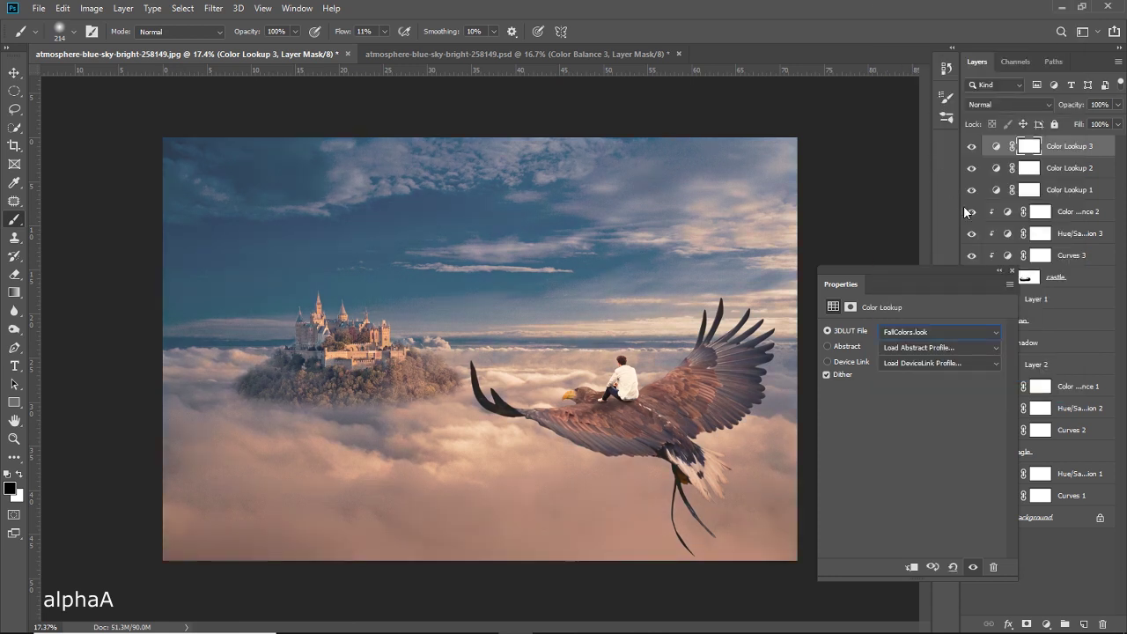
pyautogui.click(1012, 272)
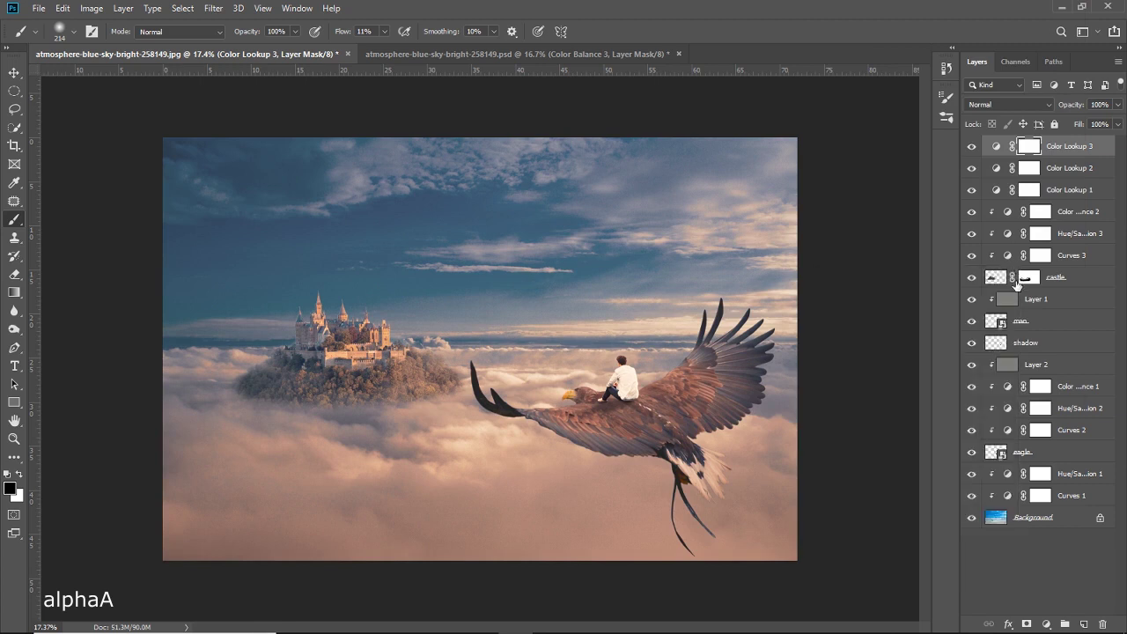
pyautogui.moveTo(1070, 108)
pyautogui.mouseDown()
pyautogui.moveTo(1051, 105)
pyautogui.moveTo(1080, 106)
pyautogui.mouseUp()
pyautogui.click(972, 150)
pyautogui.click(972, 150)
# Zoom out to review the full composite, then select Layer 1 and then the man layer.
pyautogui.scroll(-1, 720, 268)
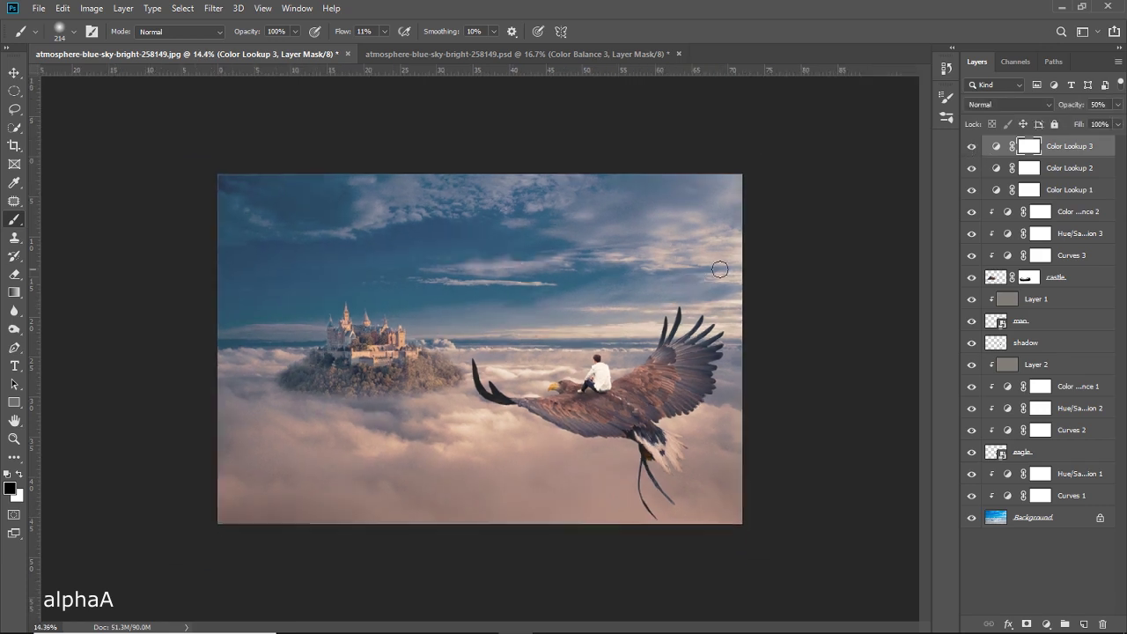
pyautogui.scroll(-1, 720, 268)
pyautogui.scroll(-1, 720, 268)
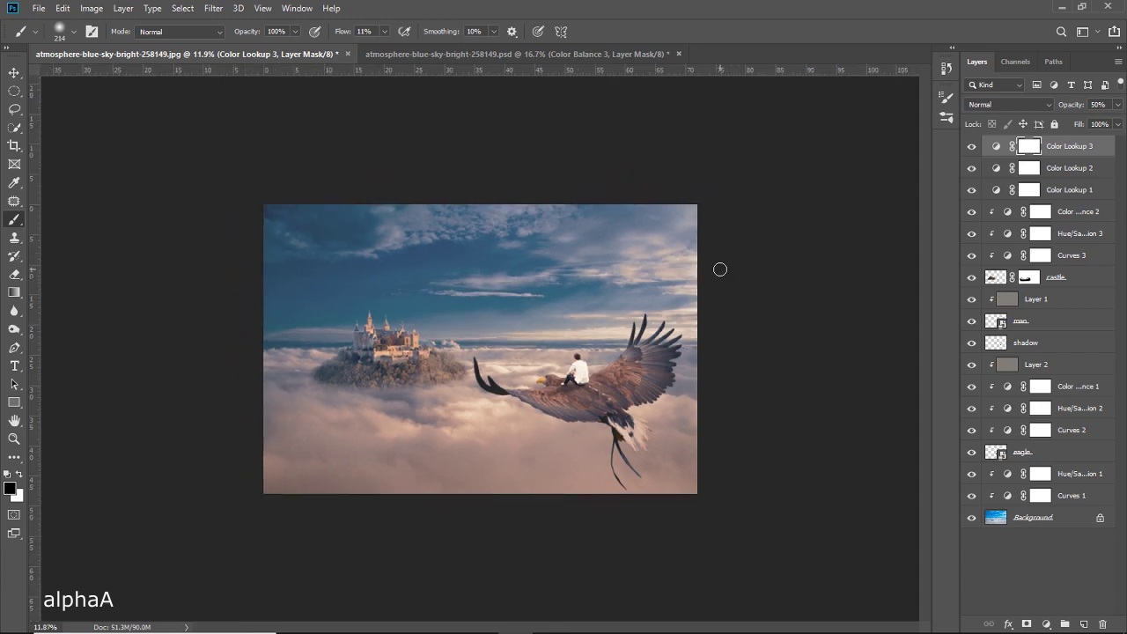
pyautogui.scroll(1, 658, 306)
pyautogui.scroll(3, 665, 308)
pyautogui.scroll(1, 678, 314)
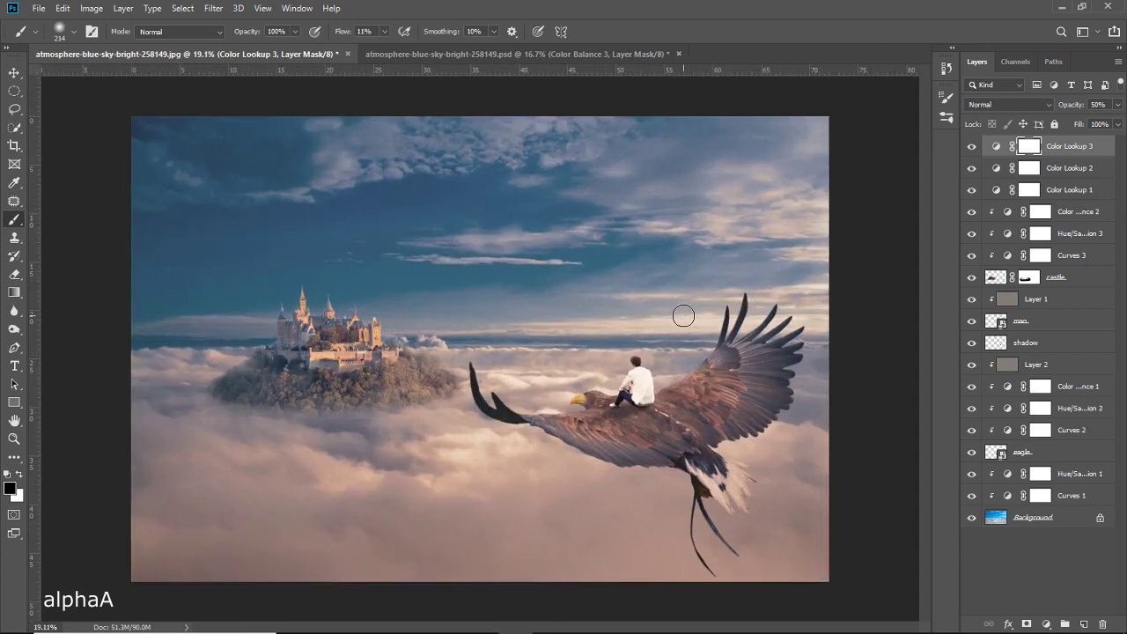
pyautogui.scroll(1, 685, 316)
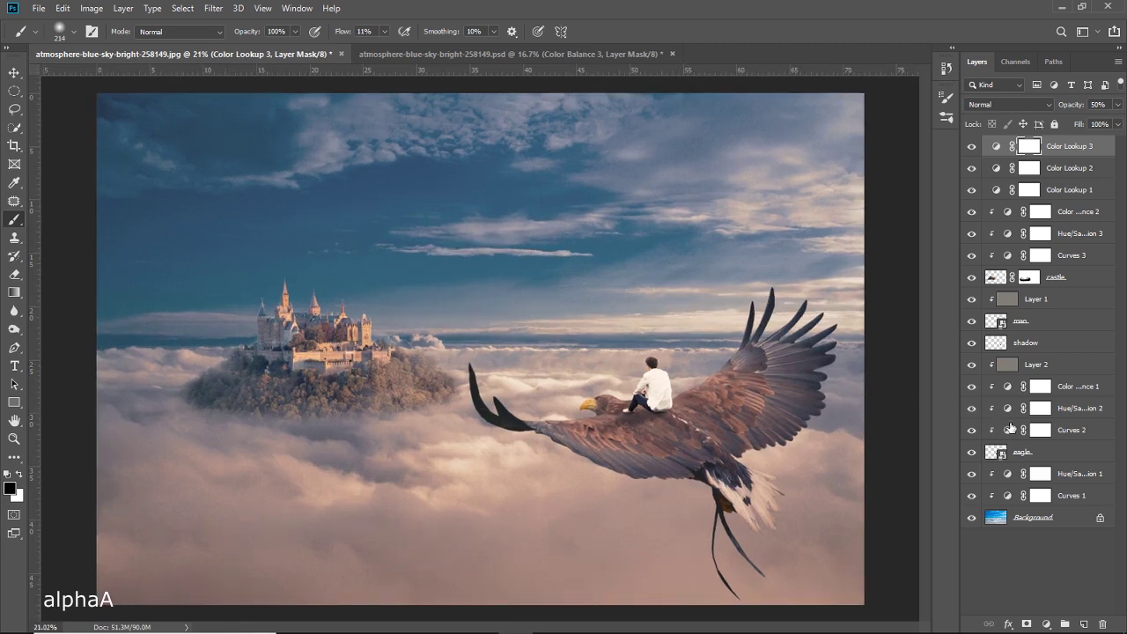
pyautogui.click(1060, 302)
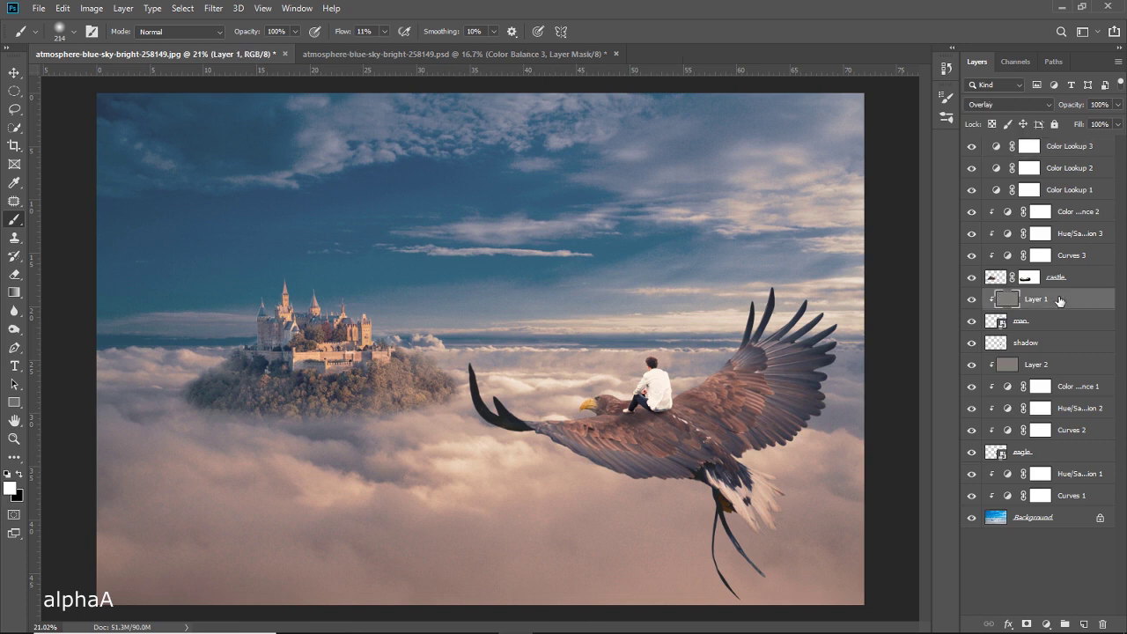
pyautogui.click(1044, 326)
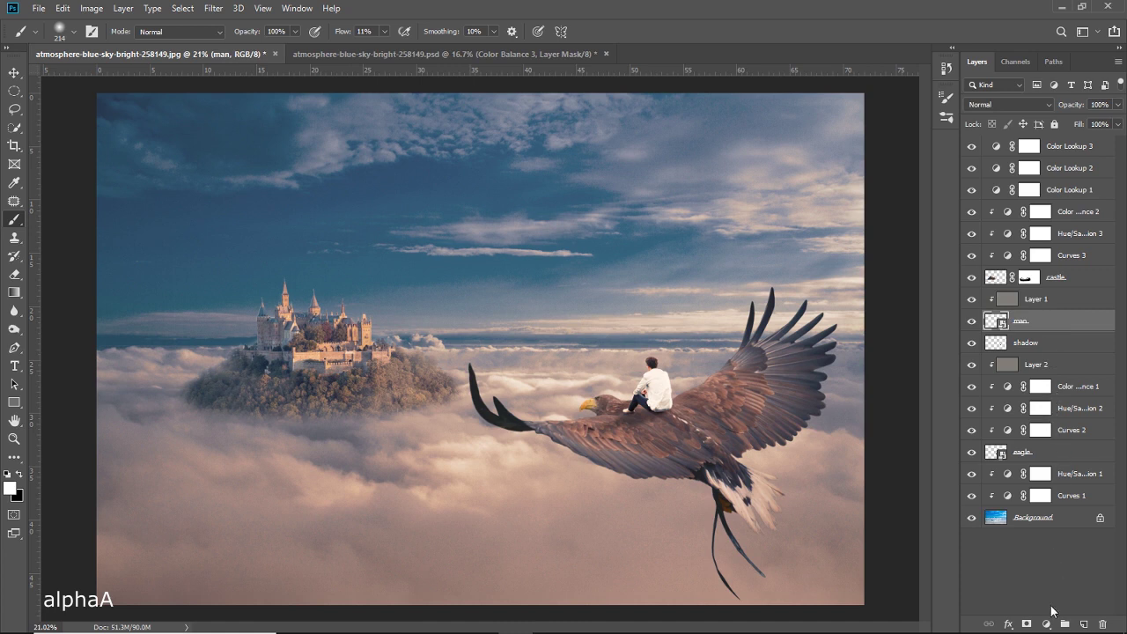
pyautogui.click(1047, 624)
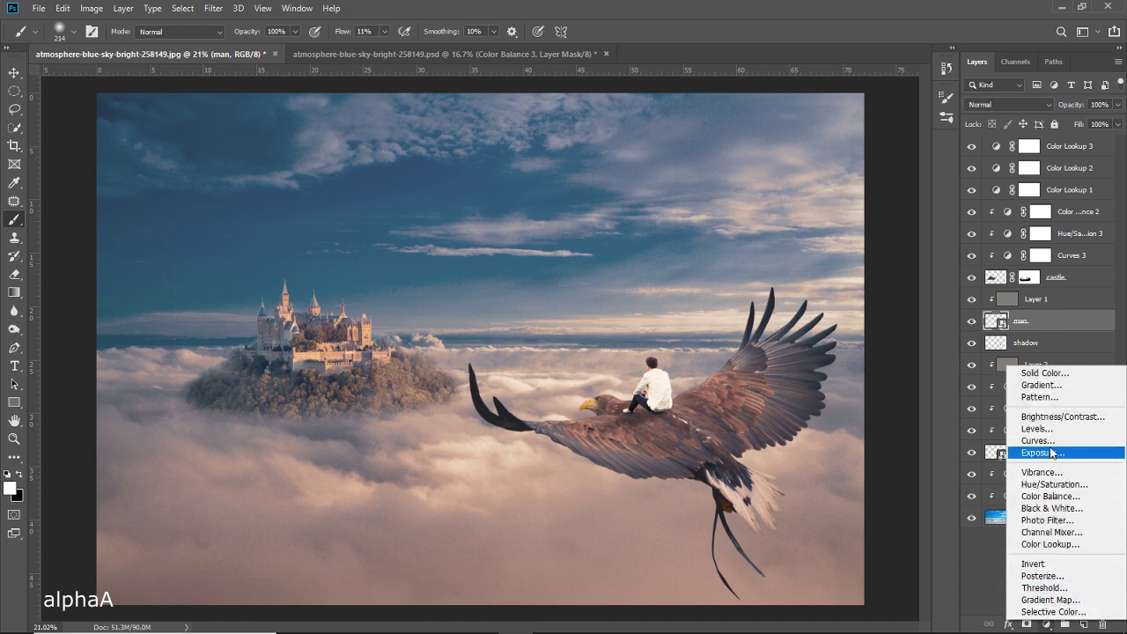
# Add a Curves layer above the man: black output 20, white output 235, upper point 239/209.
pyautogui.click(1044, 441)
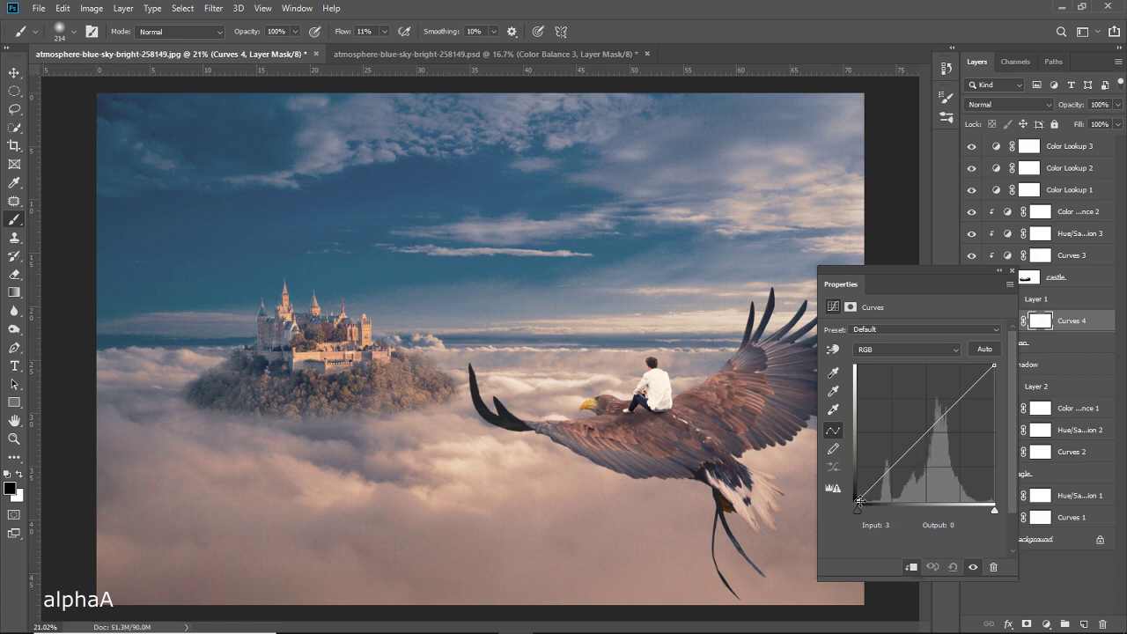
pyautogui.moveTo(859, 502); pyautogui.dragTo(854, 489)
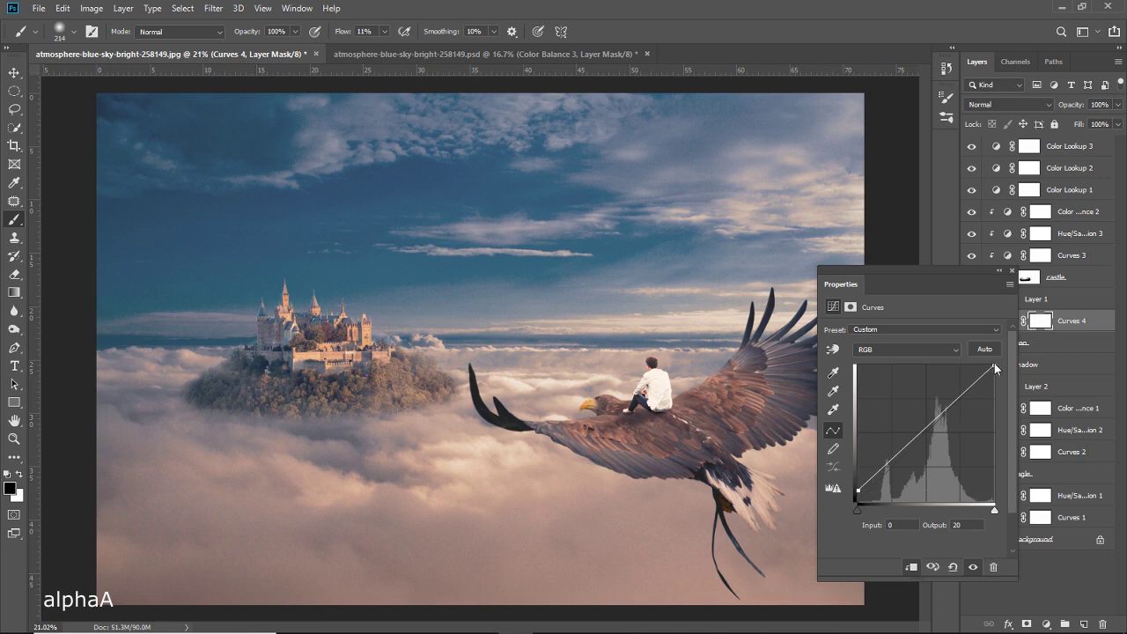
pyautogui.moveTo(995, 366); pyautogui.dragTo(998, 376)
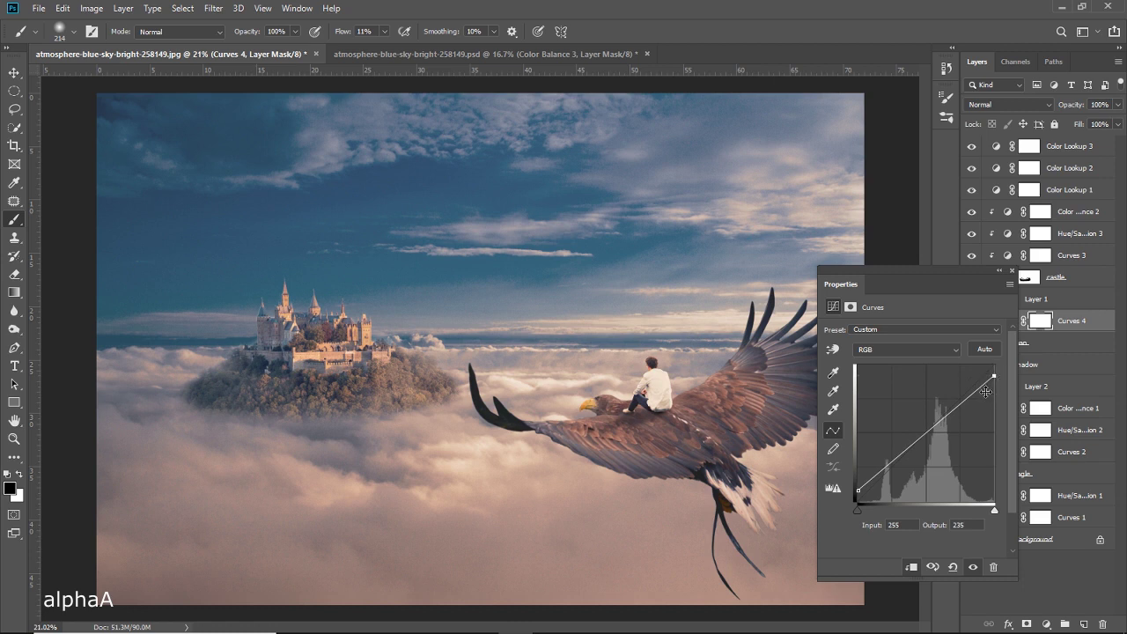
pyautogui.moveTo(983, 385); pyautogui.dragTo(984, 389)
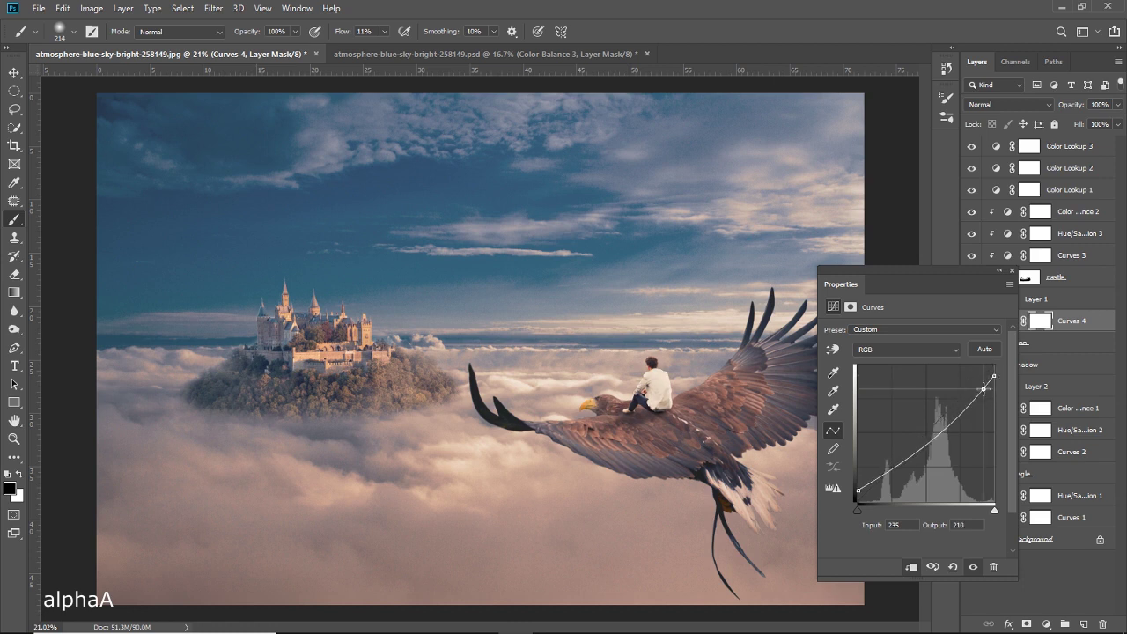
pyautogui.moveTo(984, 388); pyautogui.dragTo(986, 389)
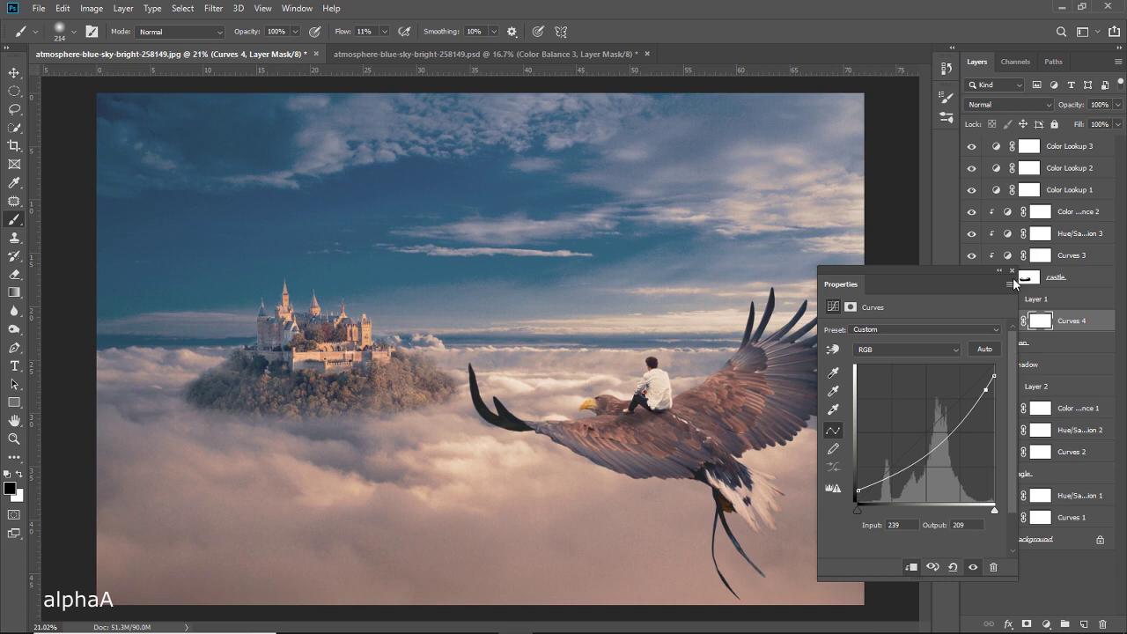
pyautogui.click(1013, 272)
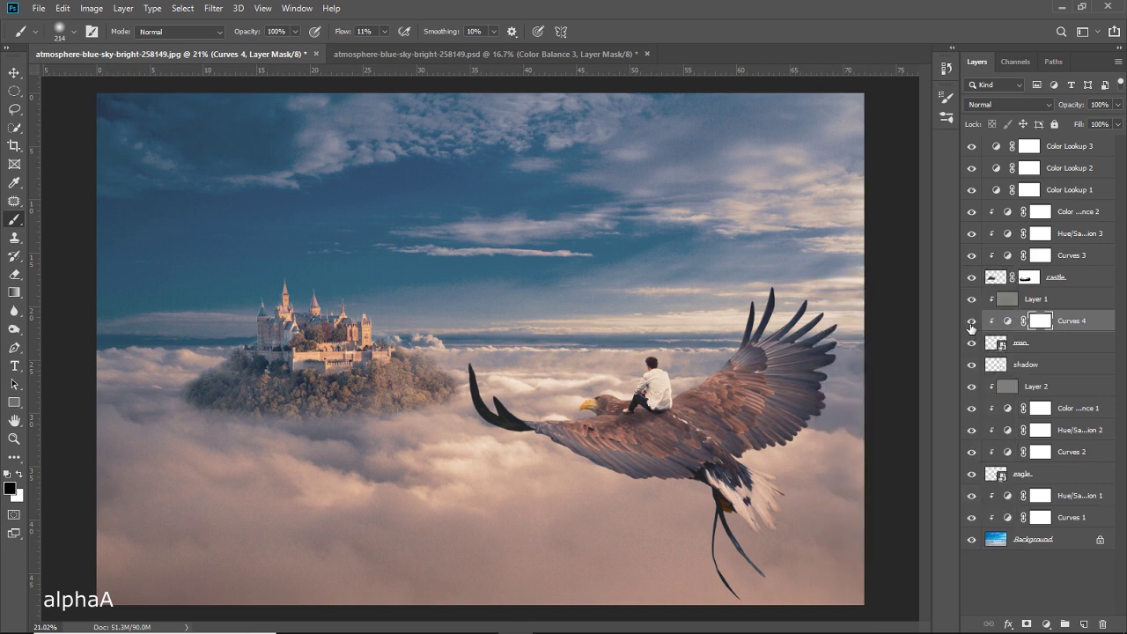
# Toggle Curves 4 to compare the man, then zoom in on him riding the eagle.
pyautogui.click(971, 320)
pyautogui.click(972, 321)
pyautogui.press('z')
pyautogui.moveTo(754, 381)
pyautogui.mouseDown()
pyautogui.moveTo(740, 396)
pyautogui.moveTo(671, 391)
pyautogui.mouseUp()
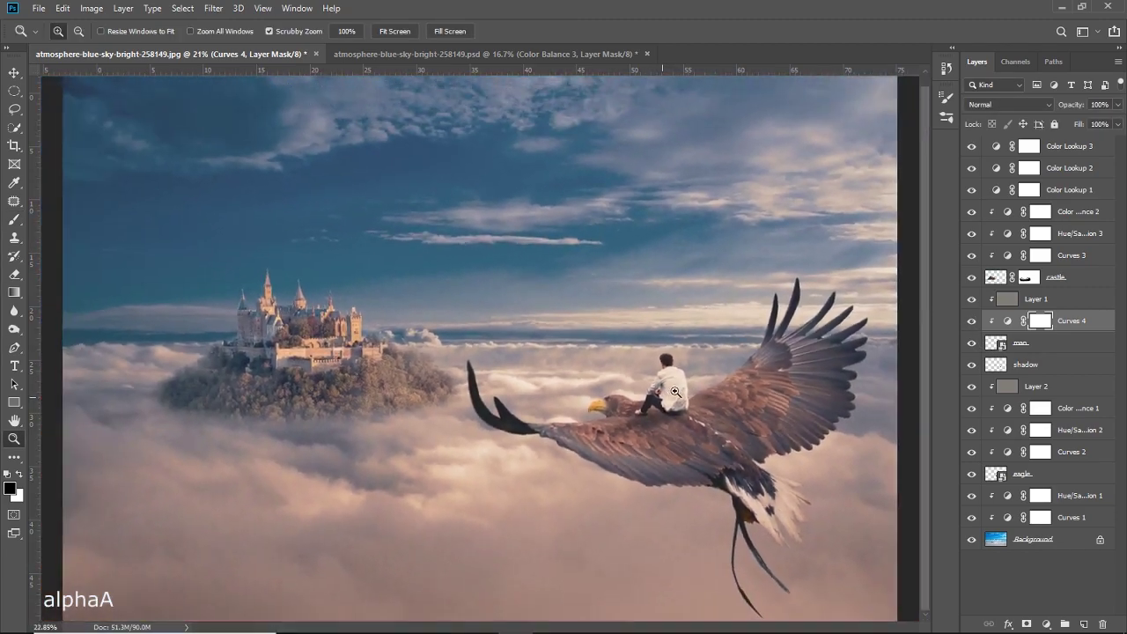
pyautogui.press('b')
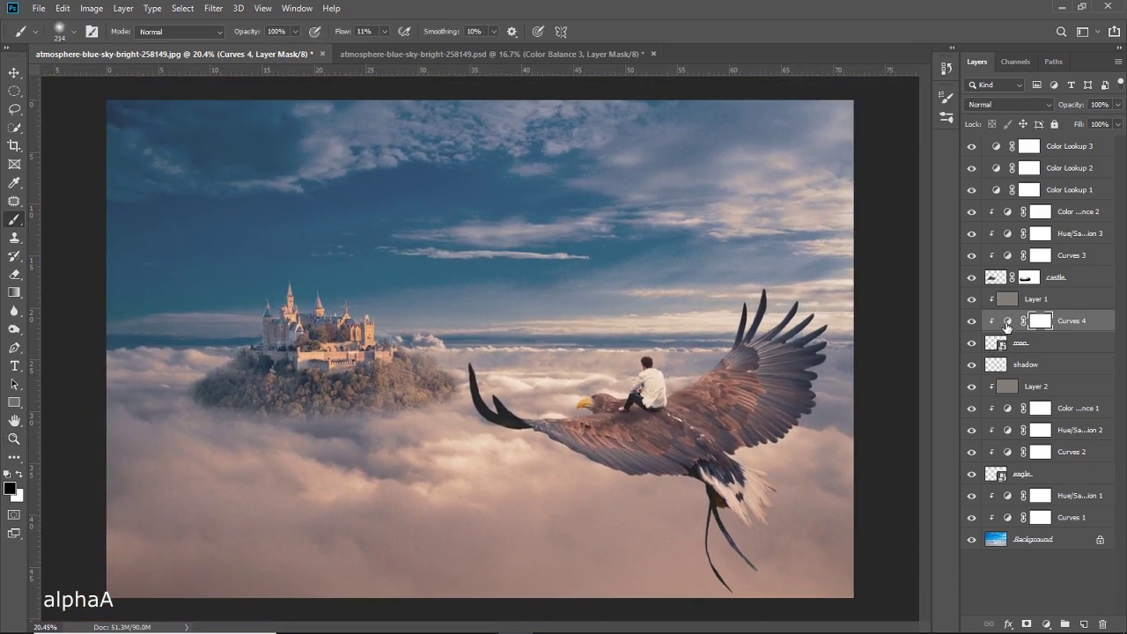
# Lower Curves 4's upper point to 244/198, then hide the layer to check its effect.
pyautogui.doubleClick(1007, 322)
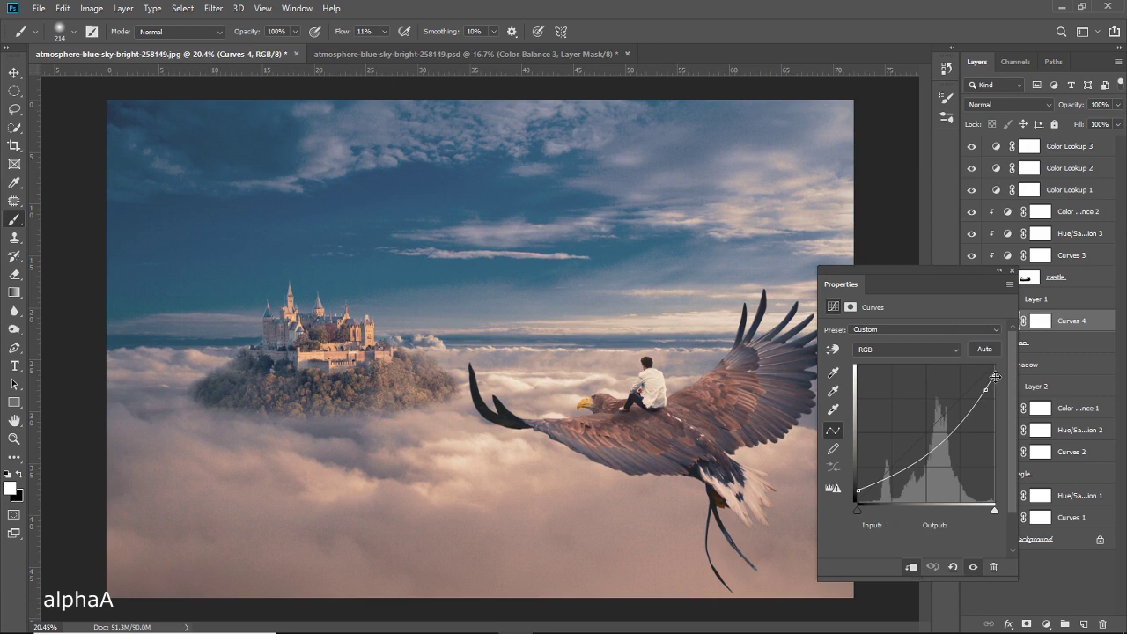
pyautogui.moveTo(994, 374); pyautogui.dragTo(988, 396)
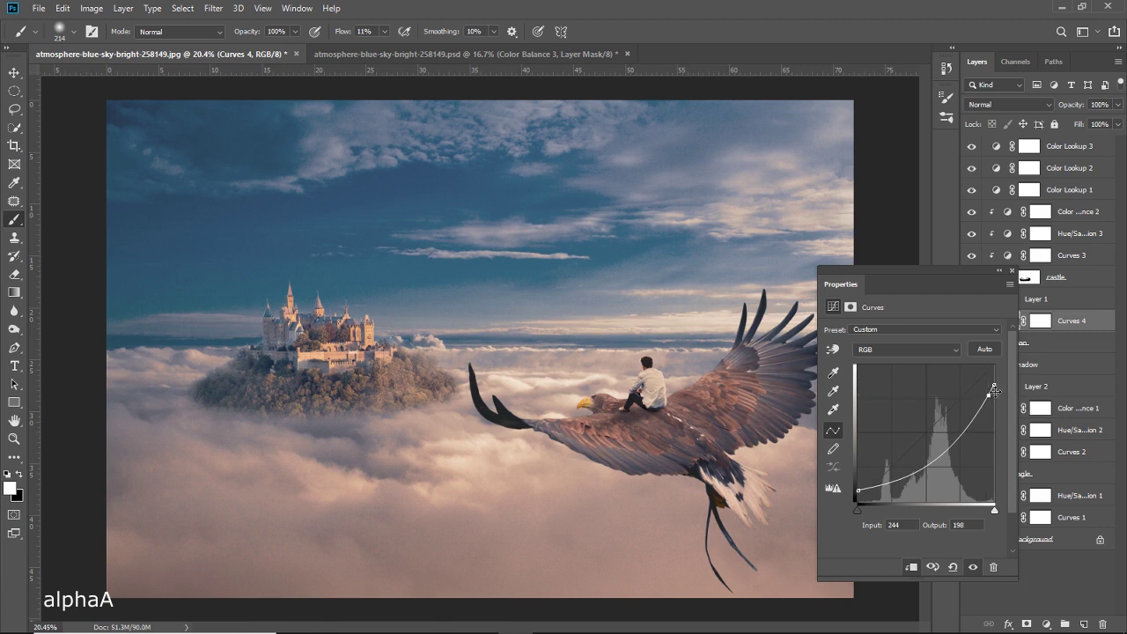
pyautogui.click(1013, 272)
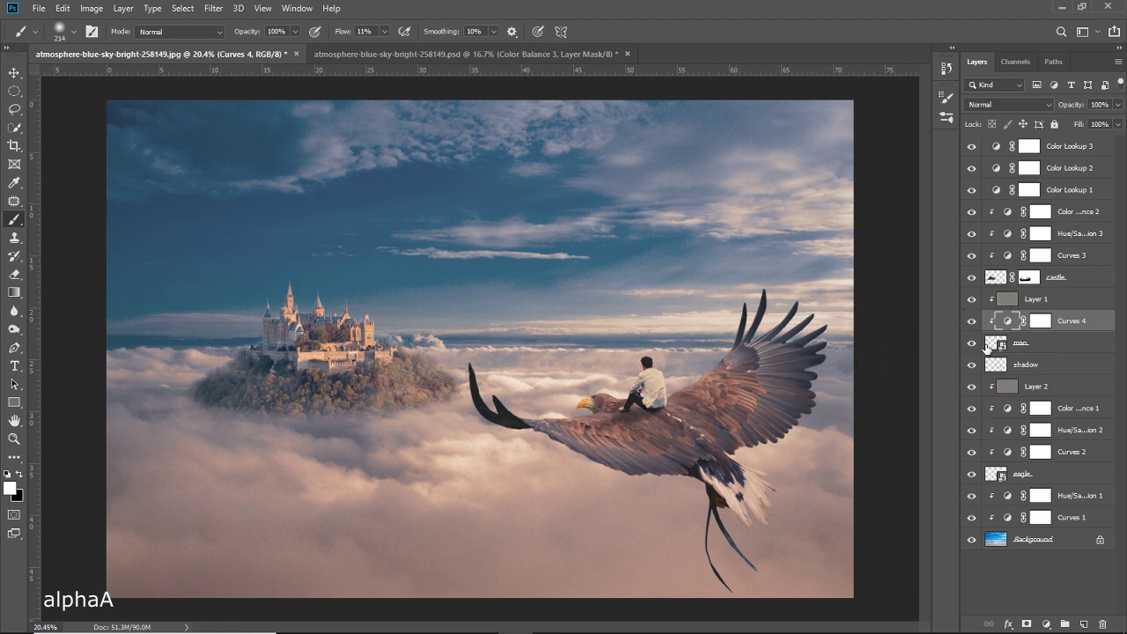
pyautogui.click(974, 324)
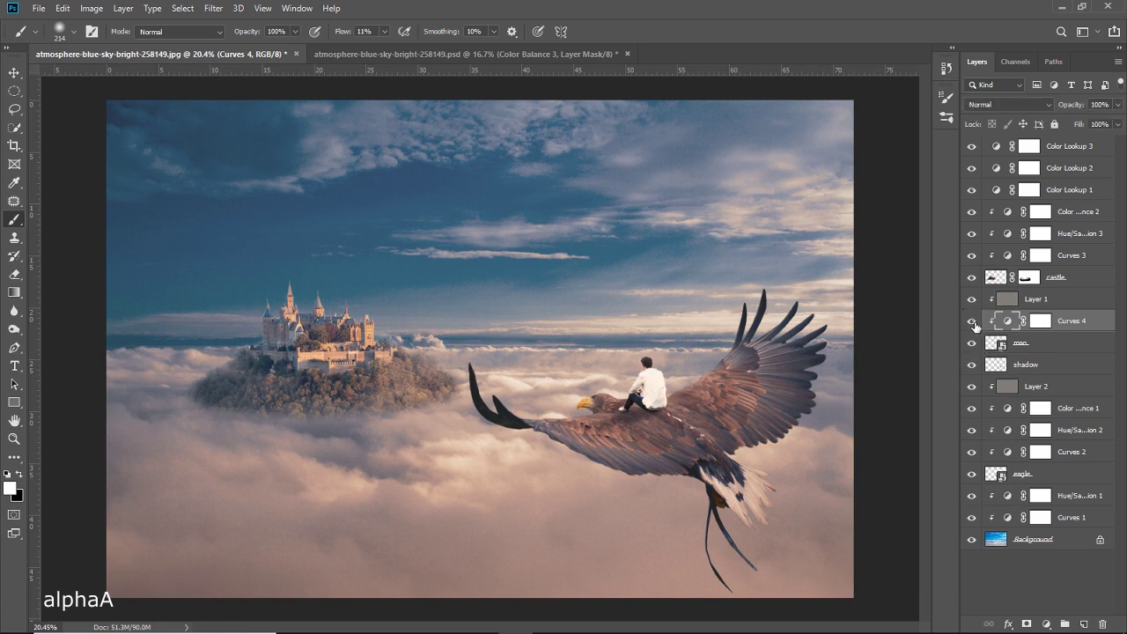